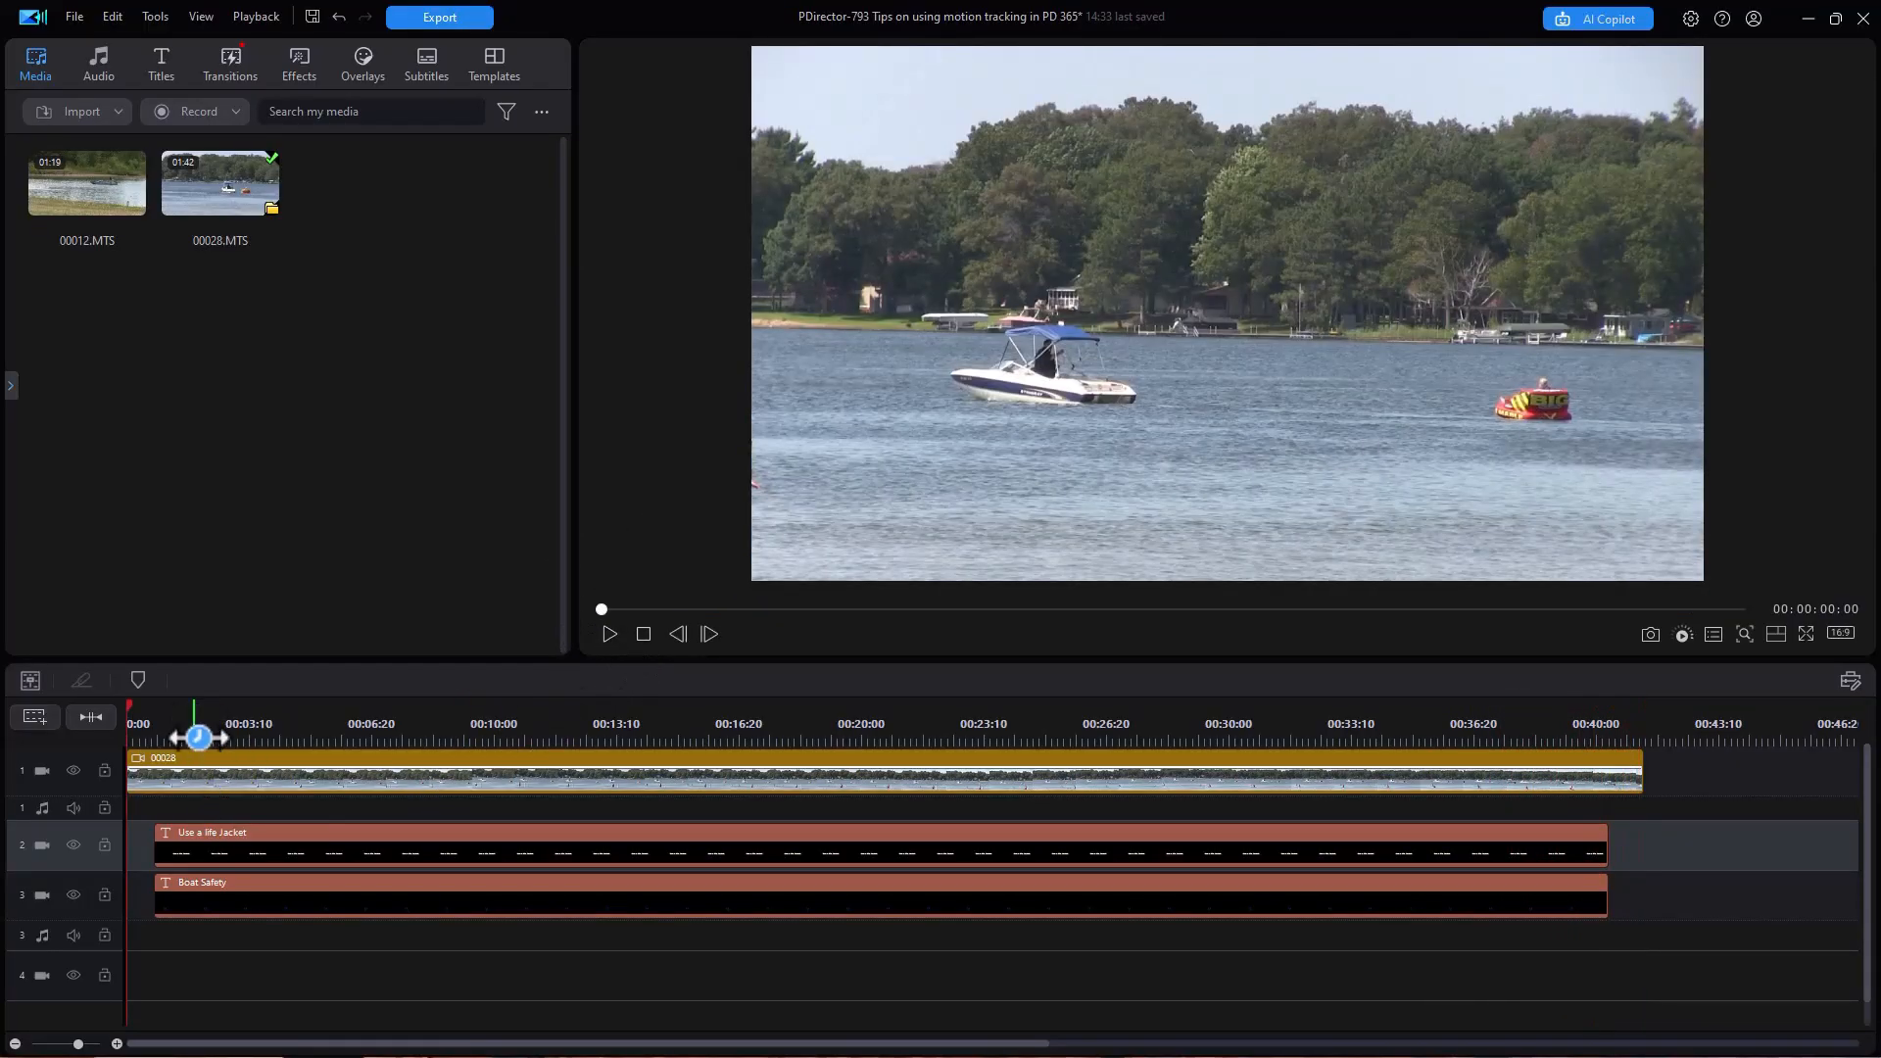
# Enable motion tracking on the "Use a life Jacket" title, fit the tracker box around the boat and run the tracking.
pyautogui.click(223, 844)
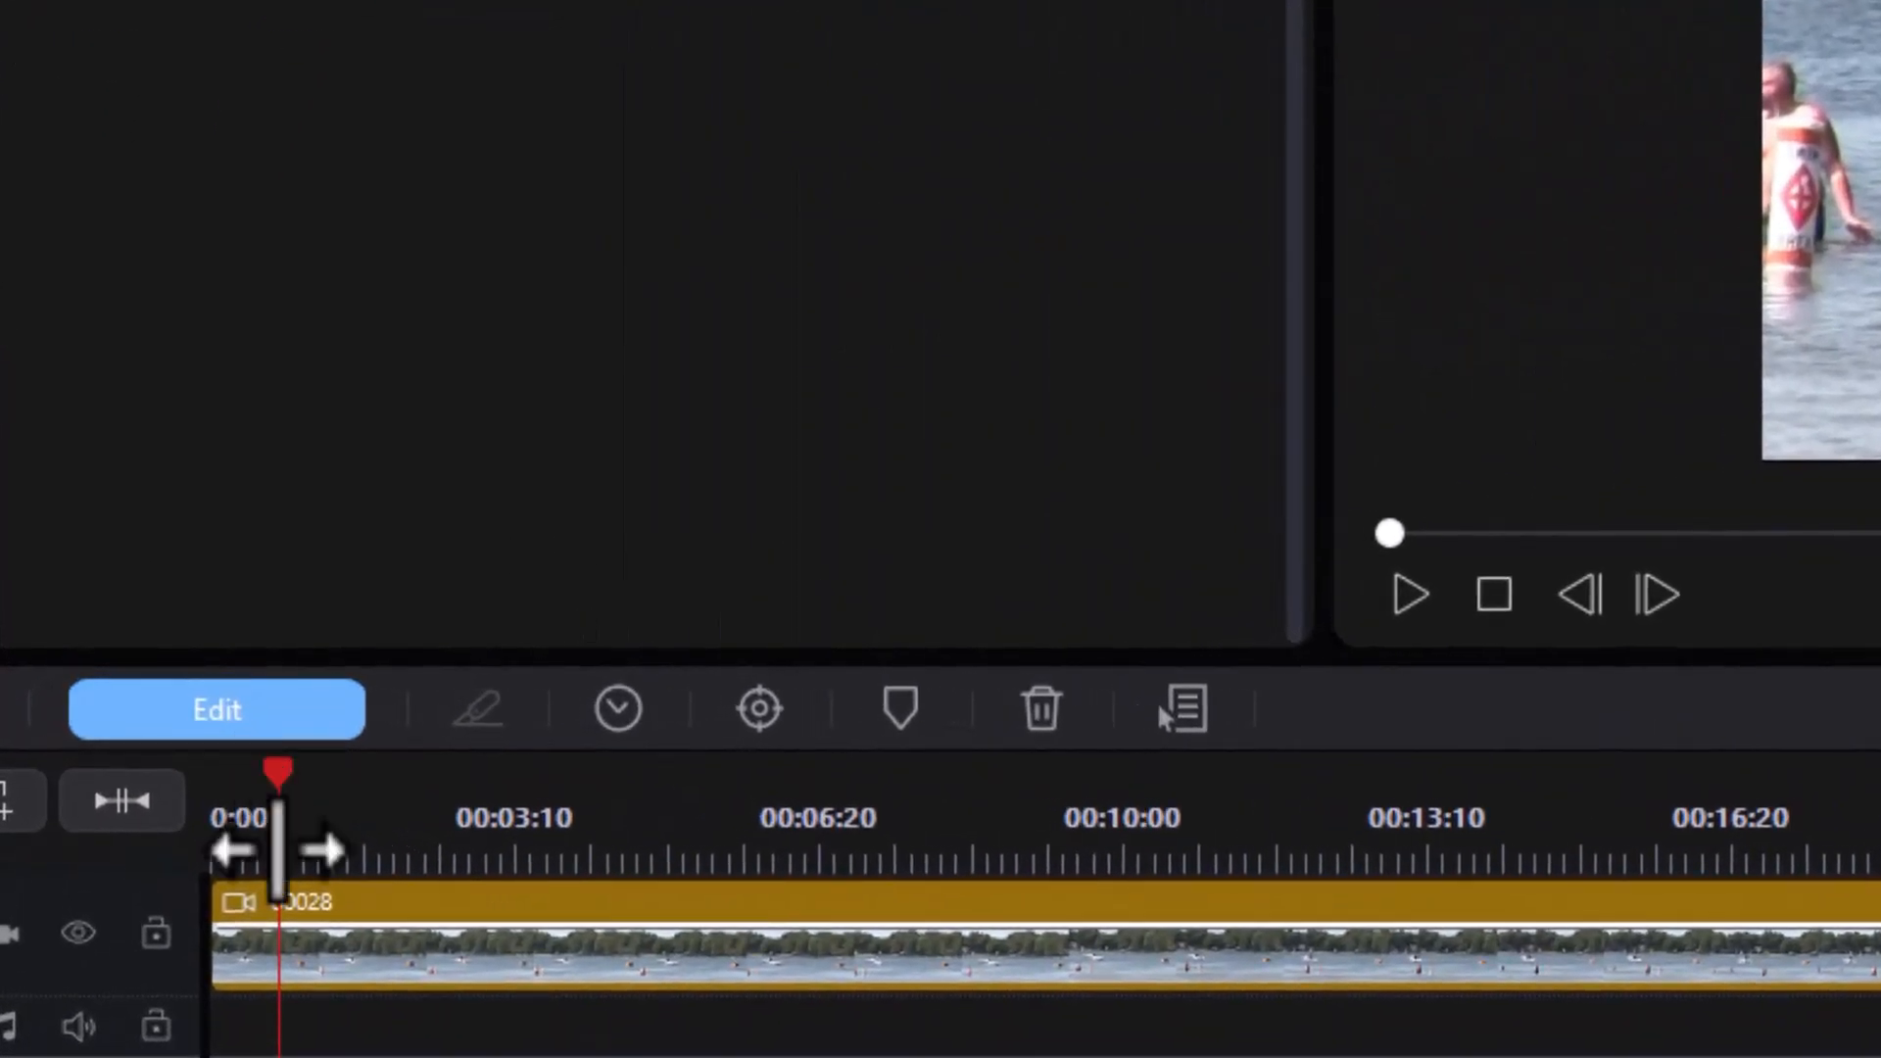
pyautogui.click(196, 702)
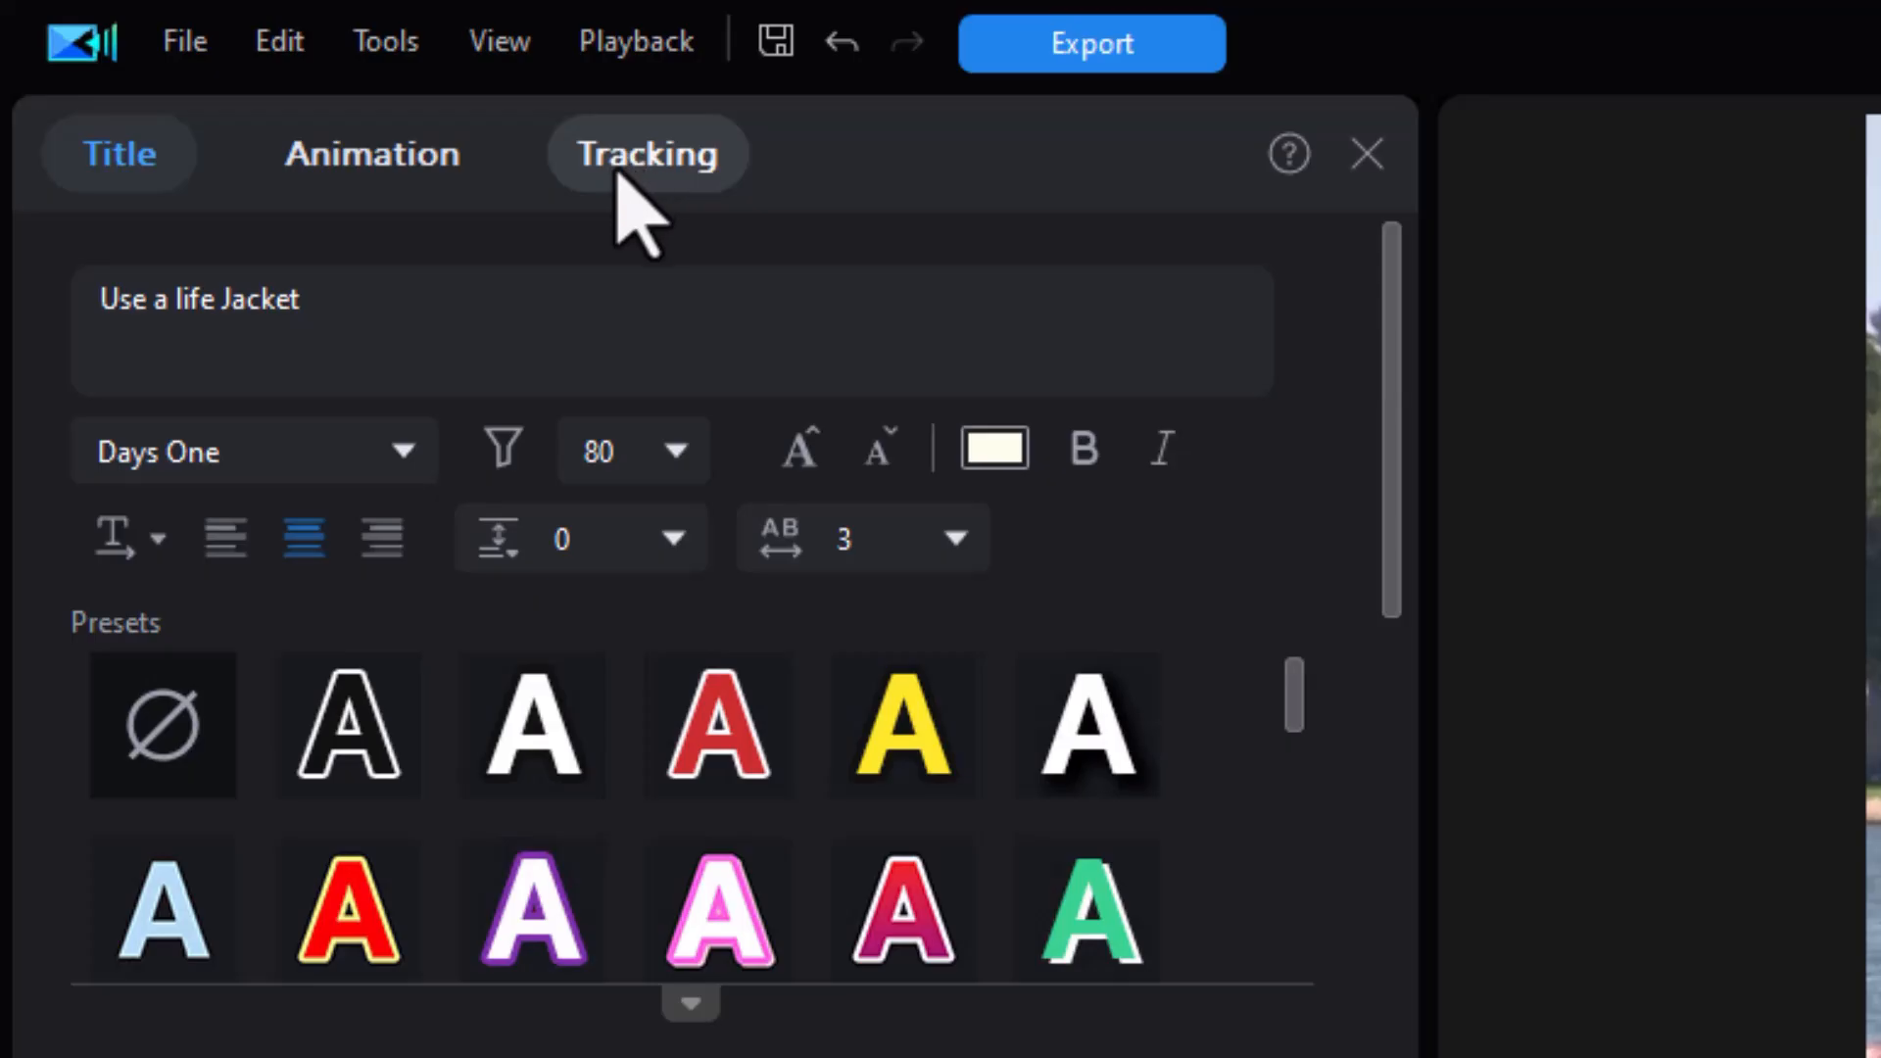
pyautogui.click(628, 173)
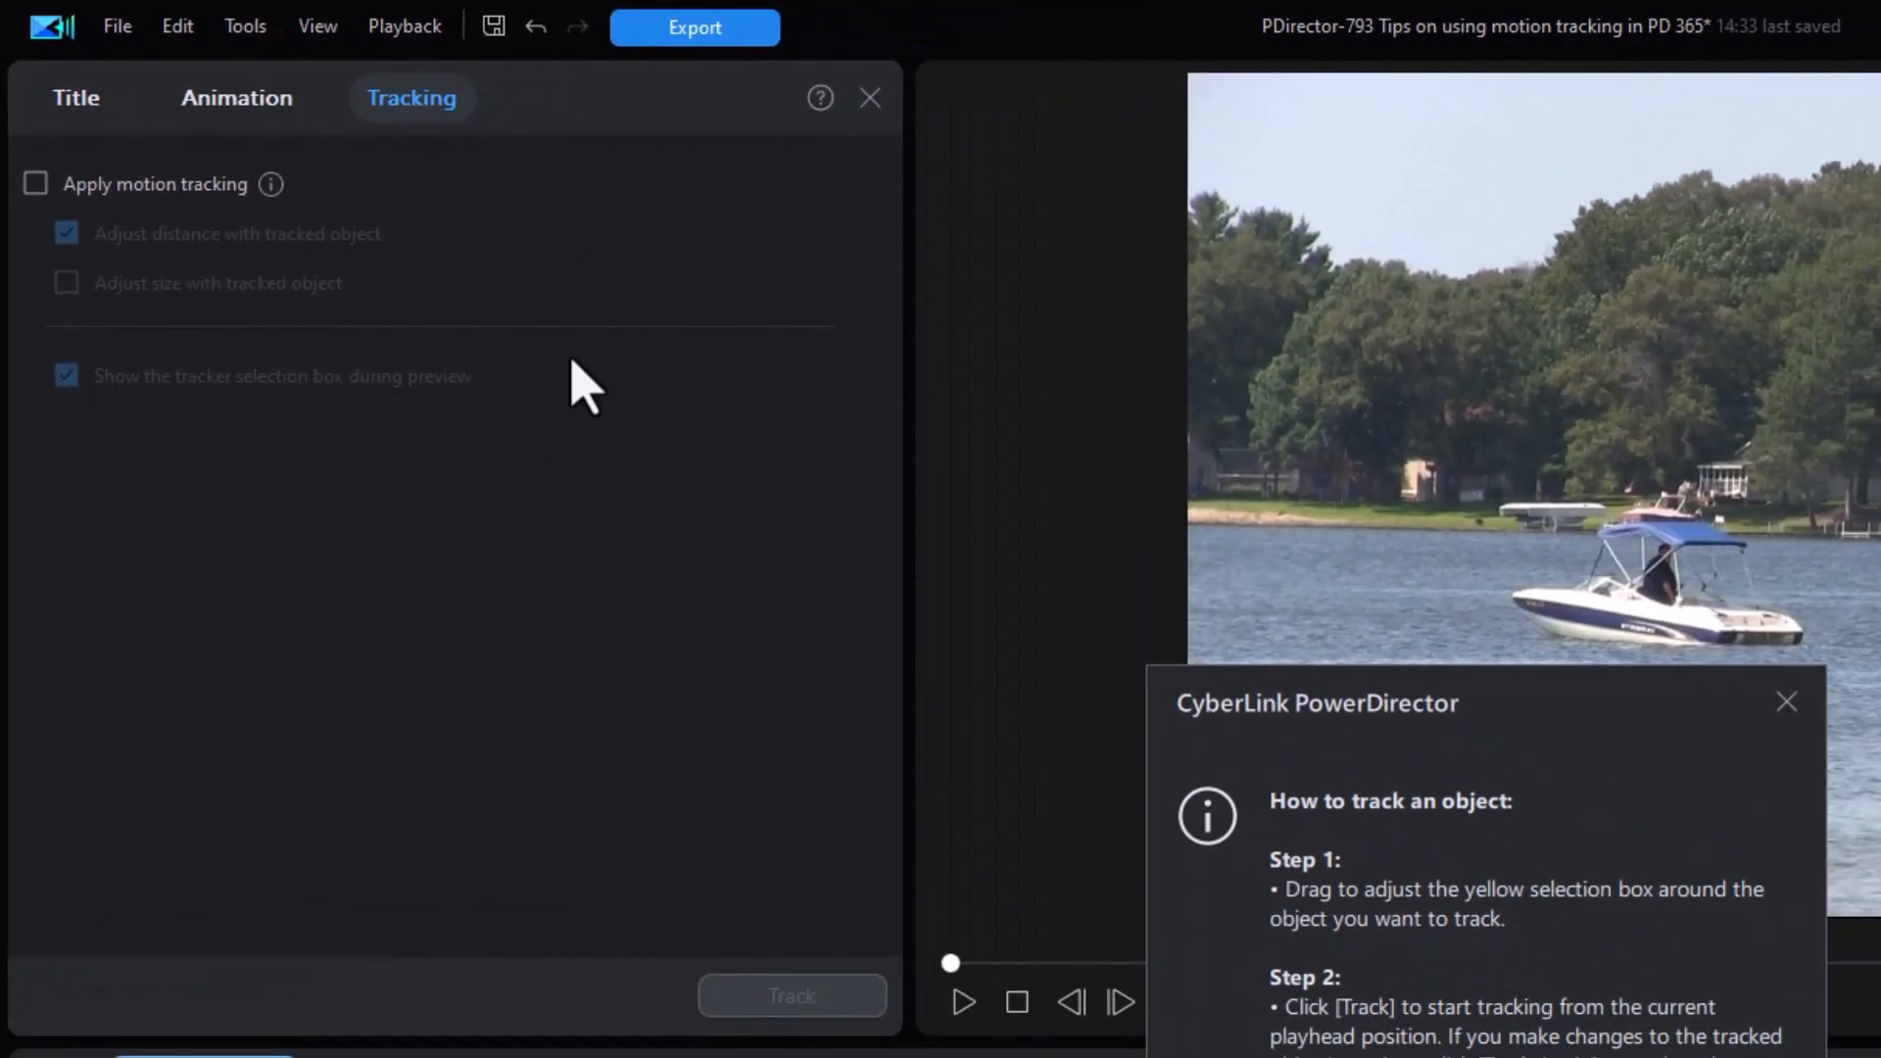
pyautogui.click(56, 288)
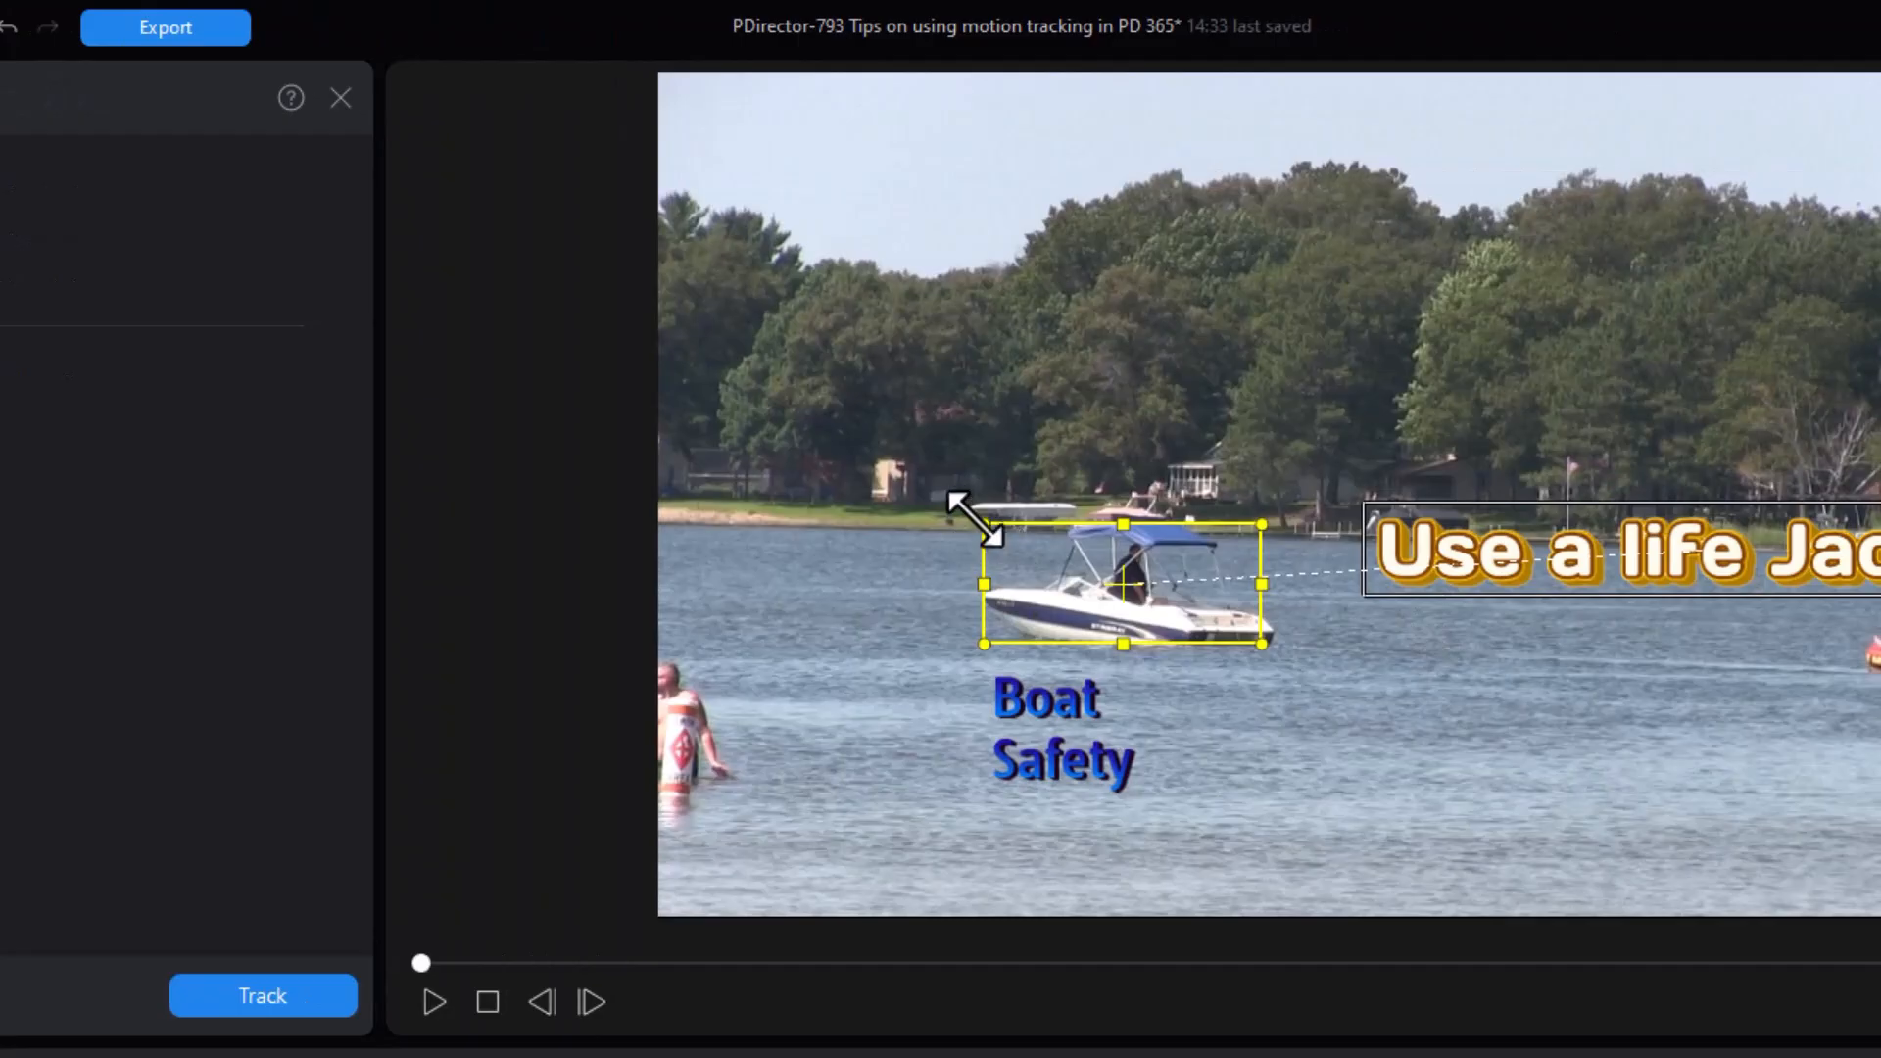
pyautogui.moveTo(1261, 644); pyautogui.dragTo(1279, 648)
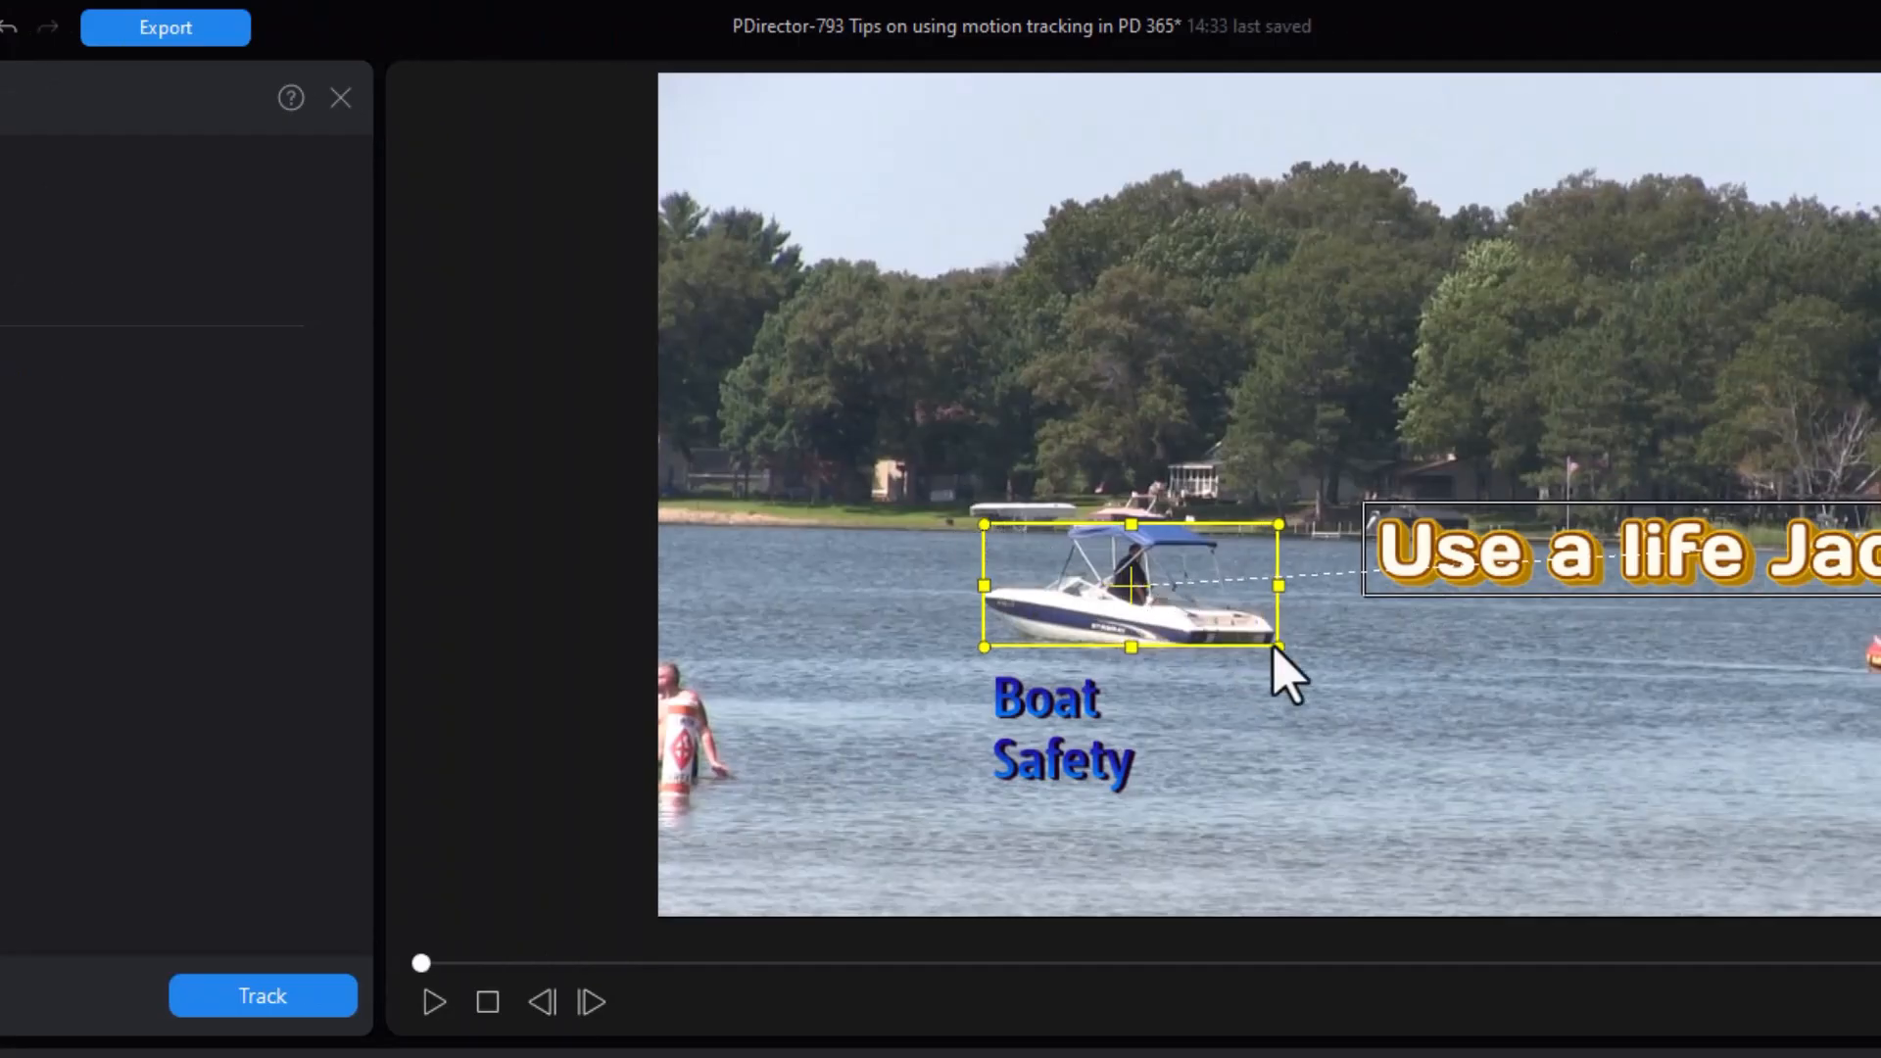
pyautogui.click(269, 1009)
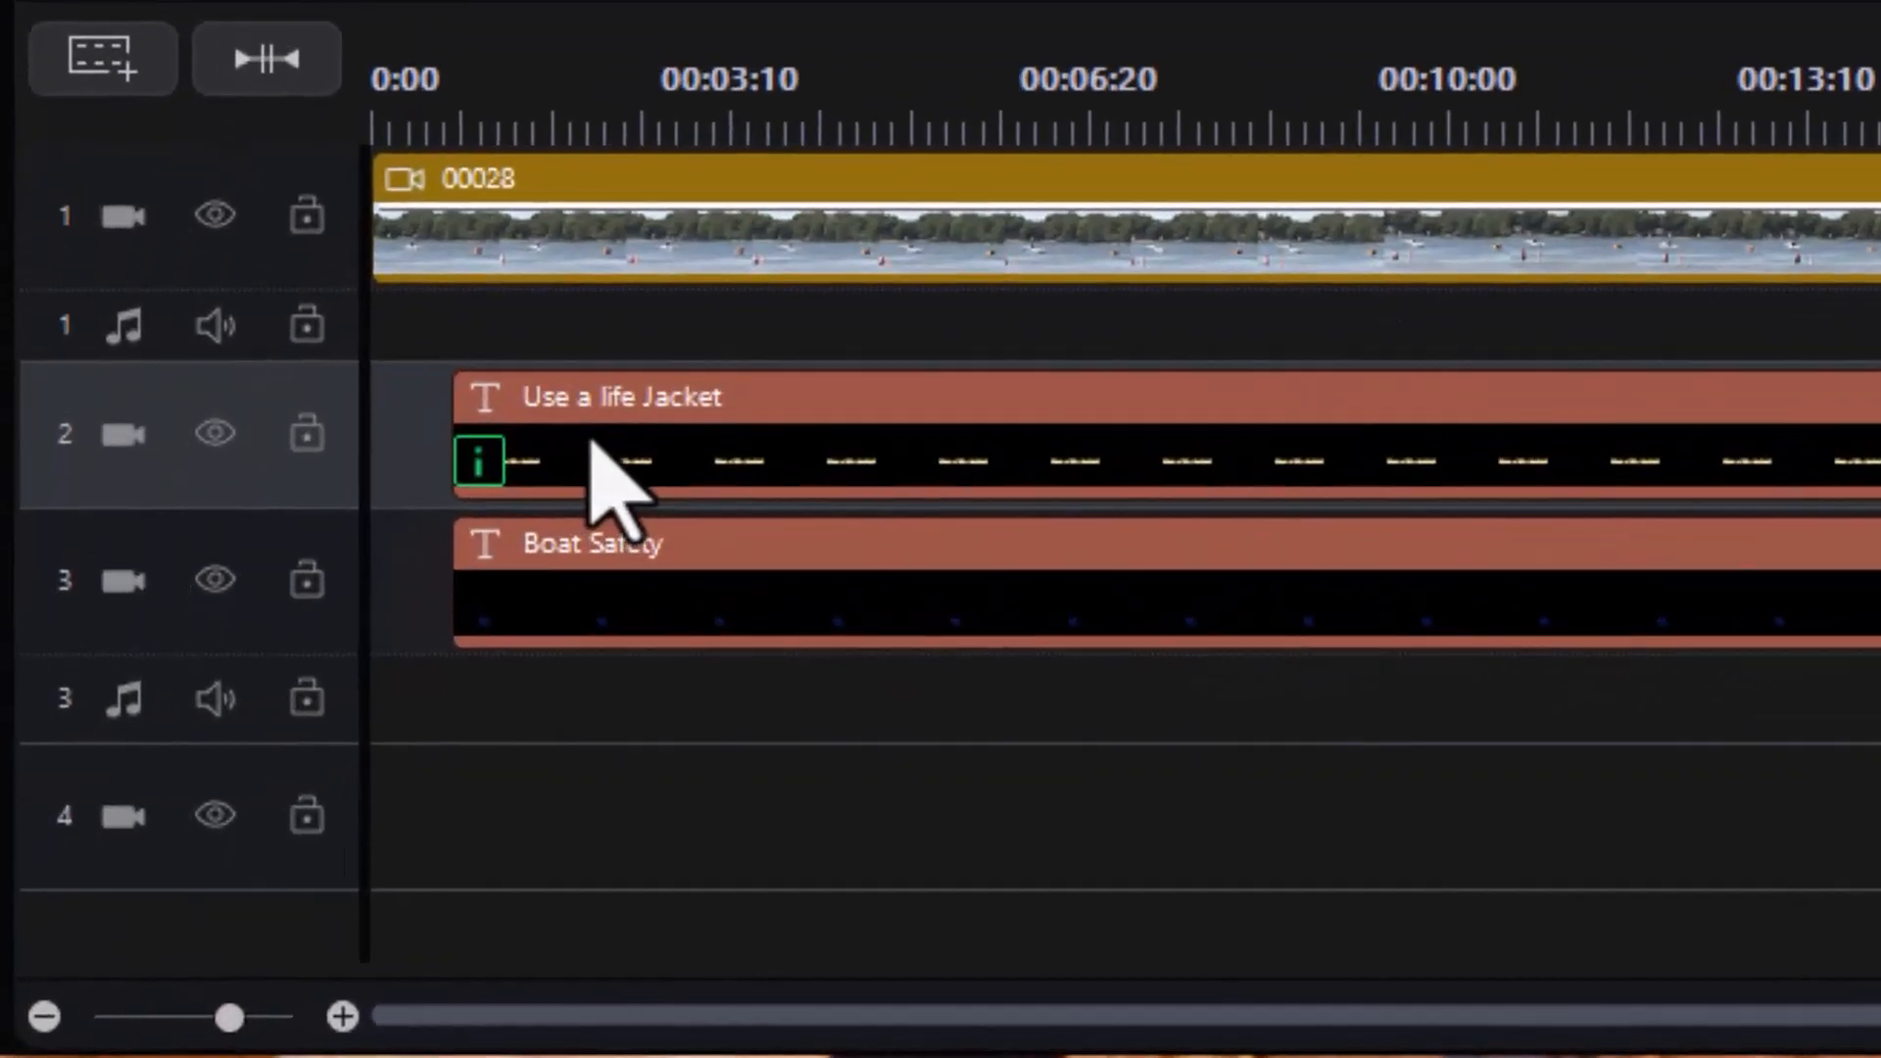
# Reopen the title's motion tracking, shrink the tracker box onto the boat's driver, and track again with a preview.
pyautogui.moveTo(635, 423)
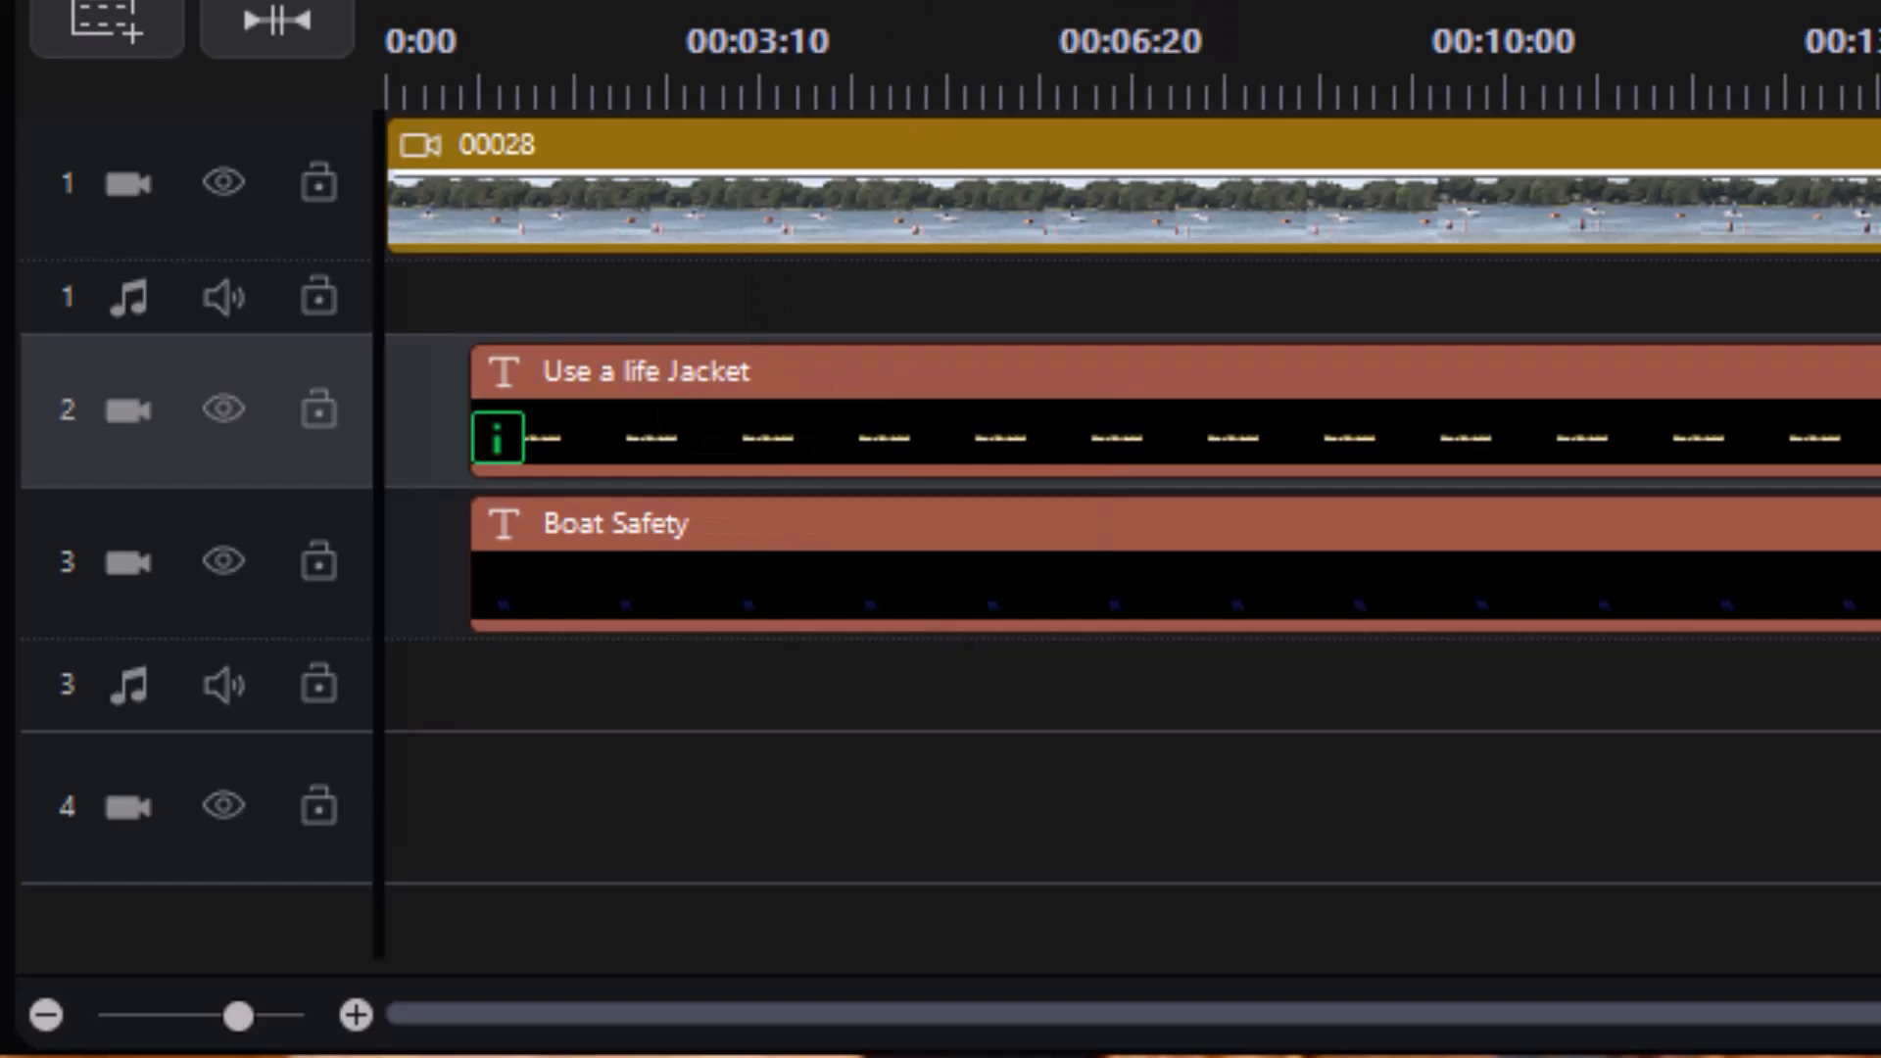
pyautogui.moveTo(497, 438)
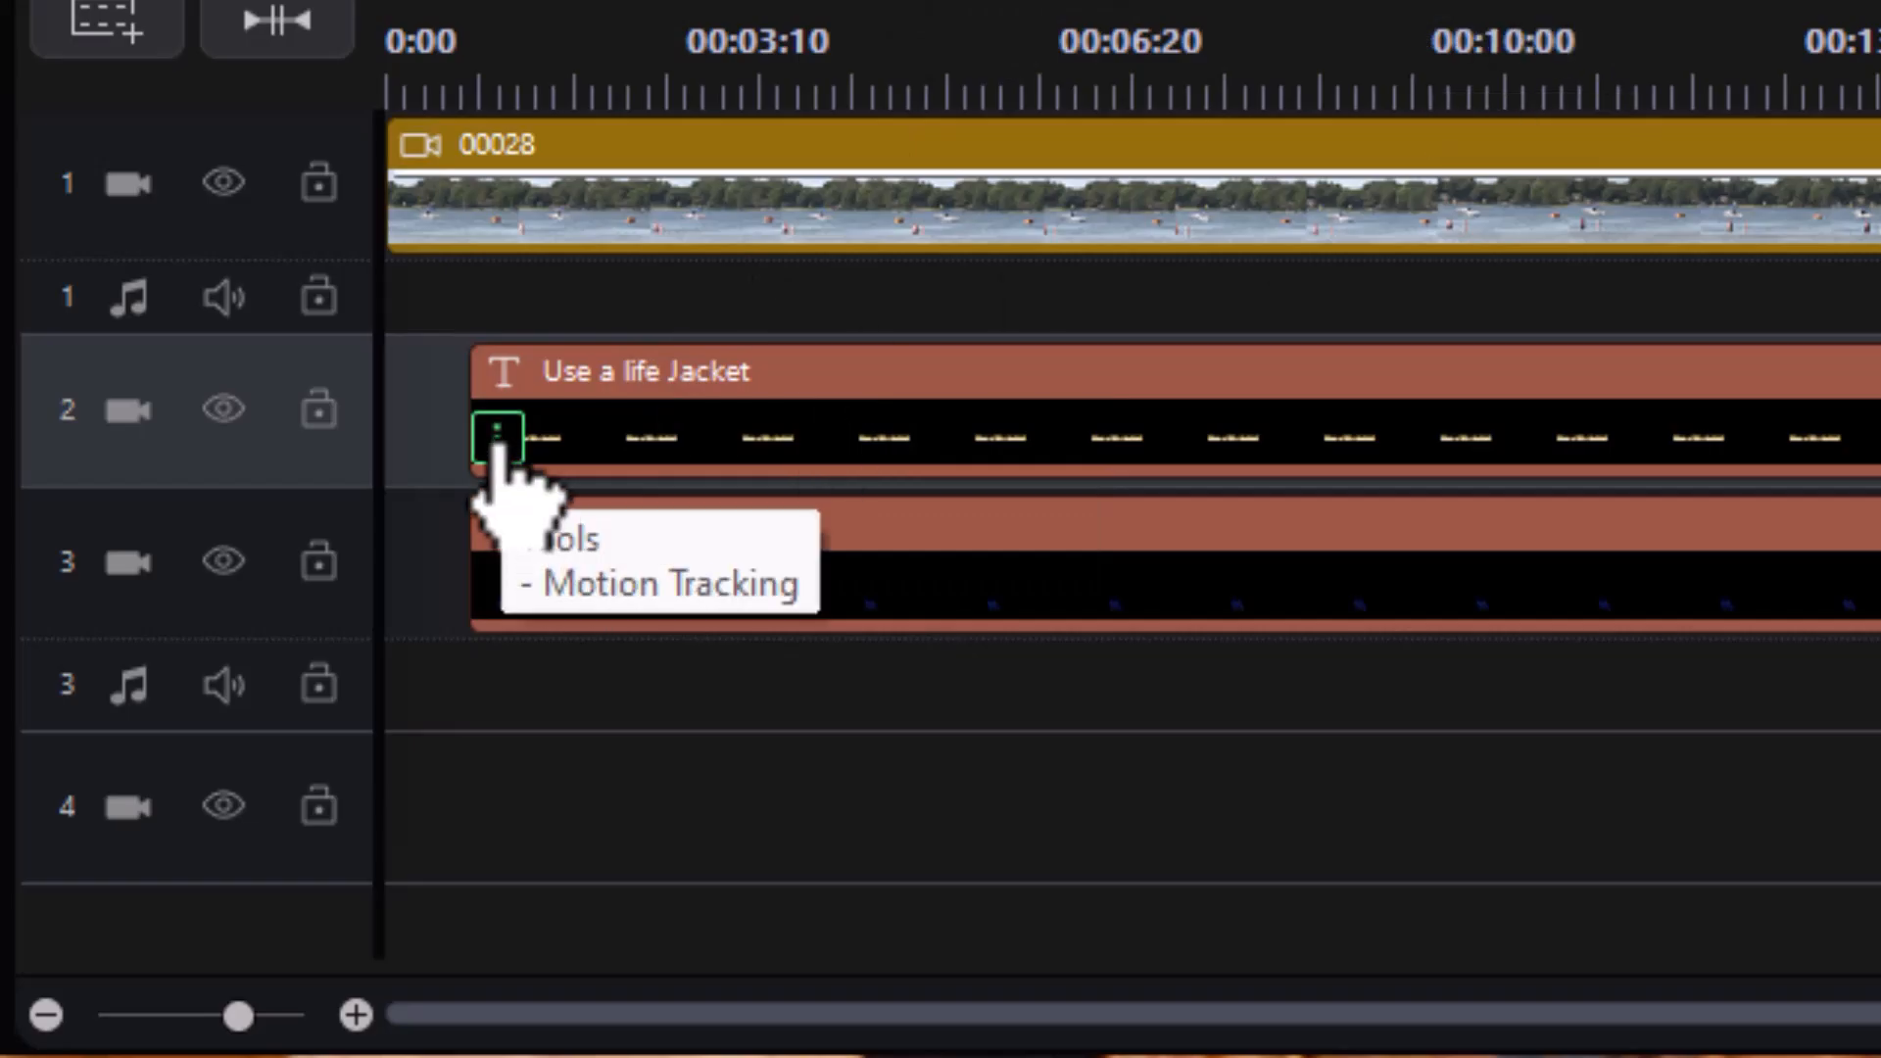
pyautogui.click(495, 446)
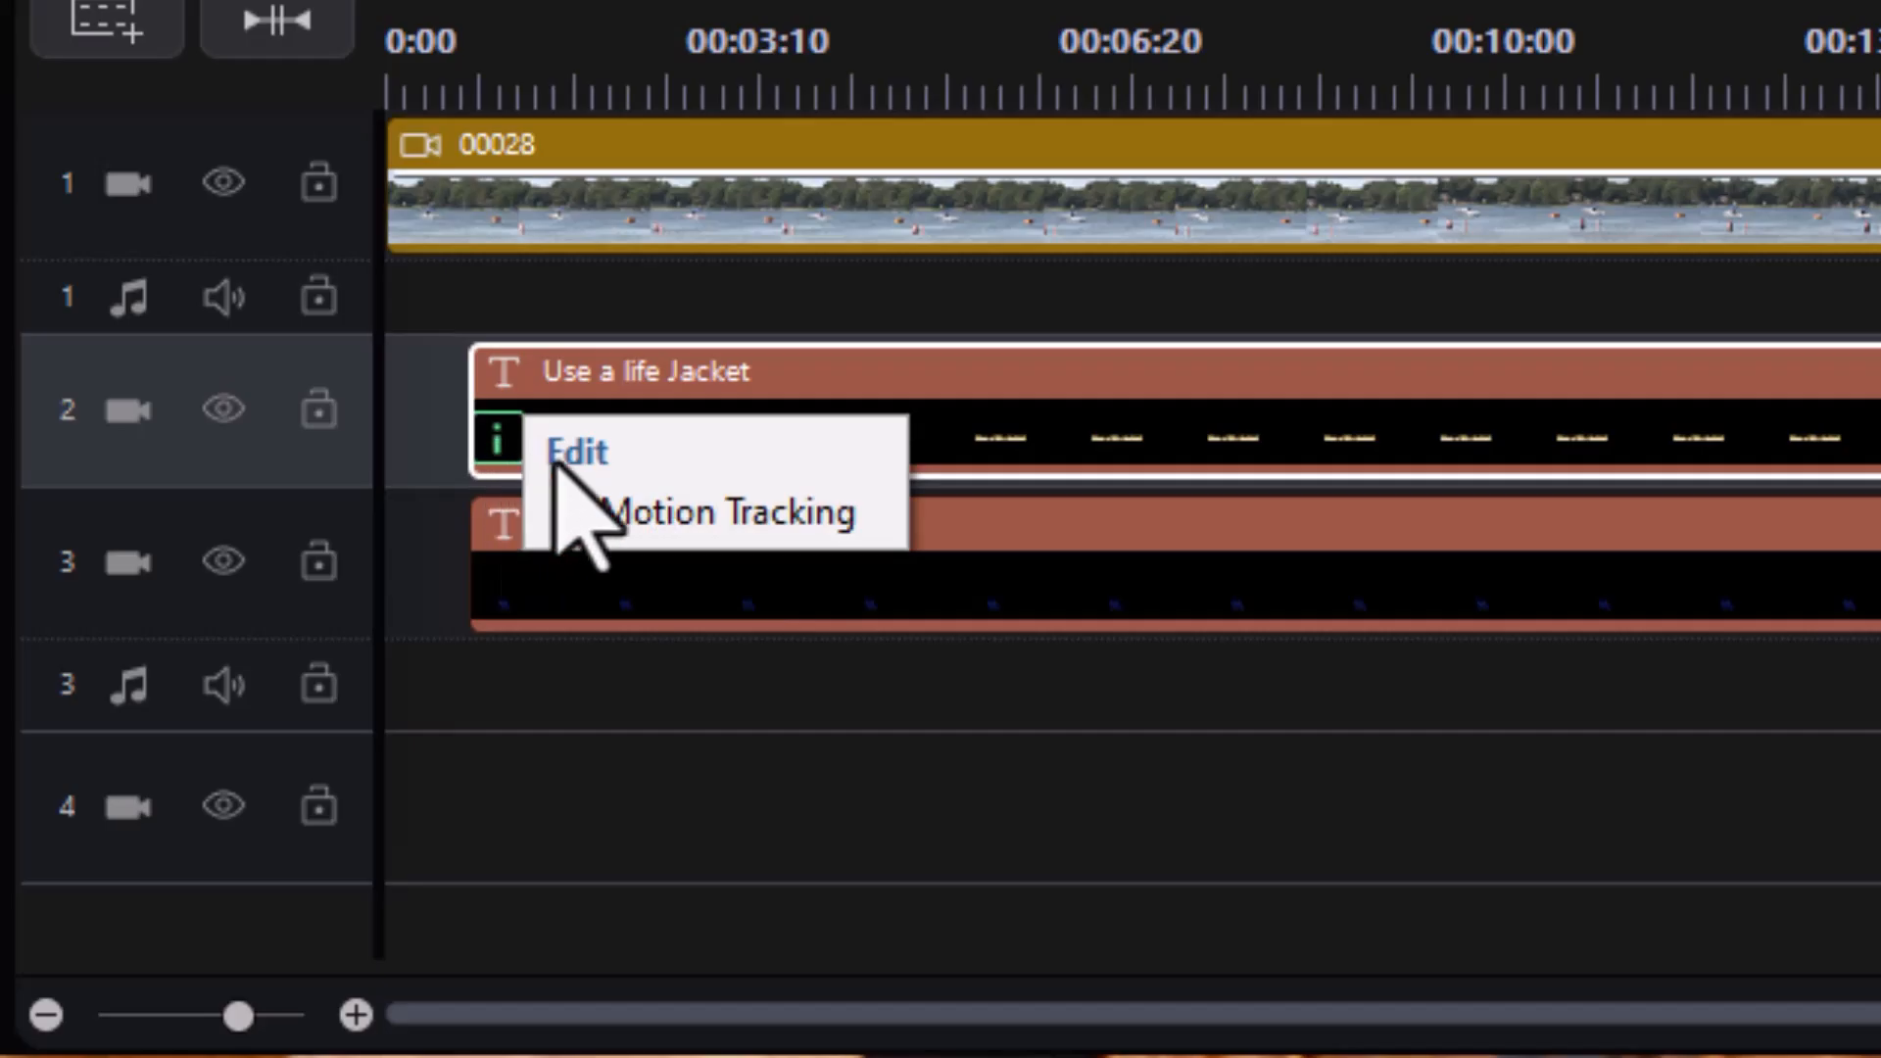
pyautogui.click(798, 521)
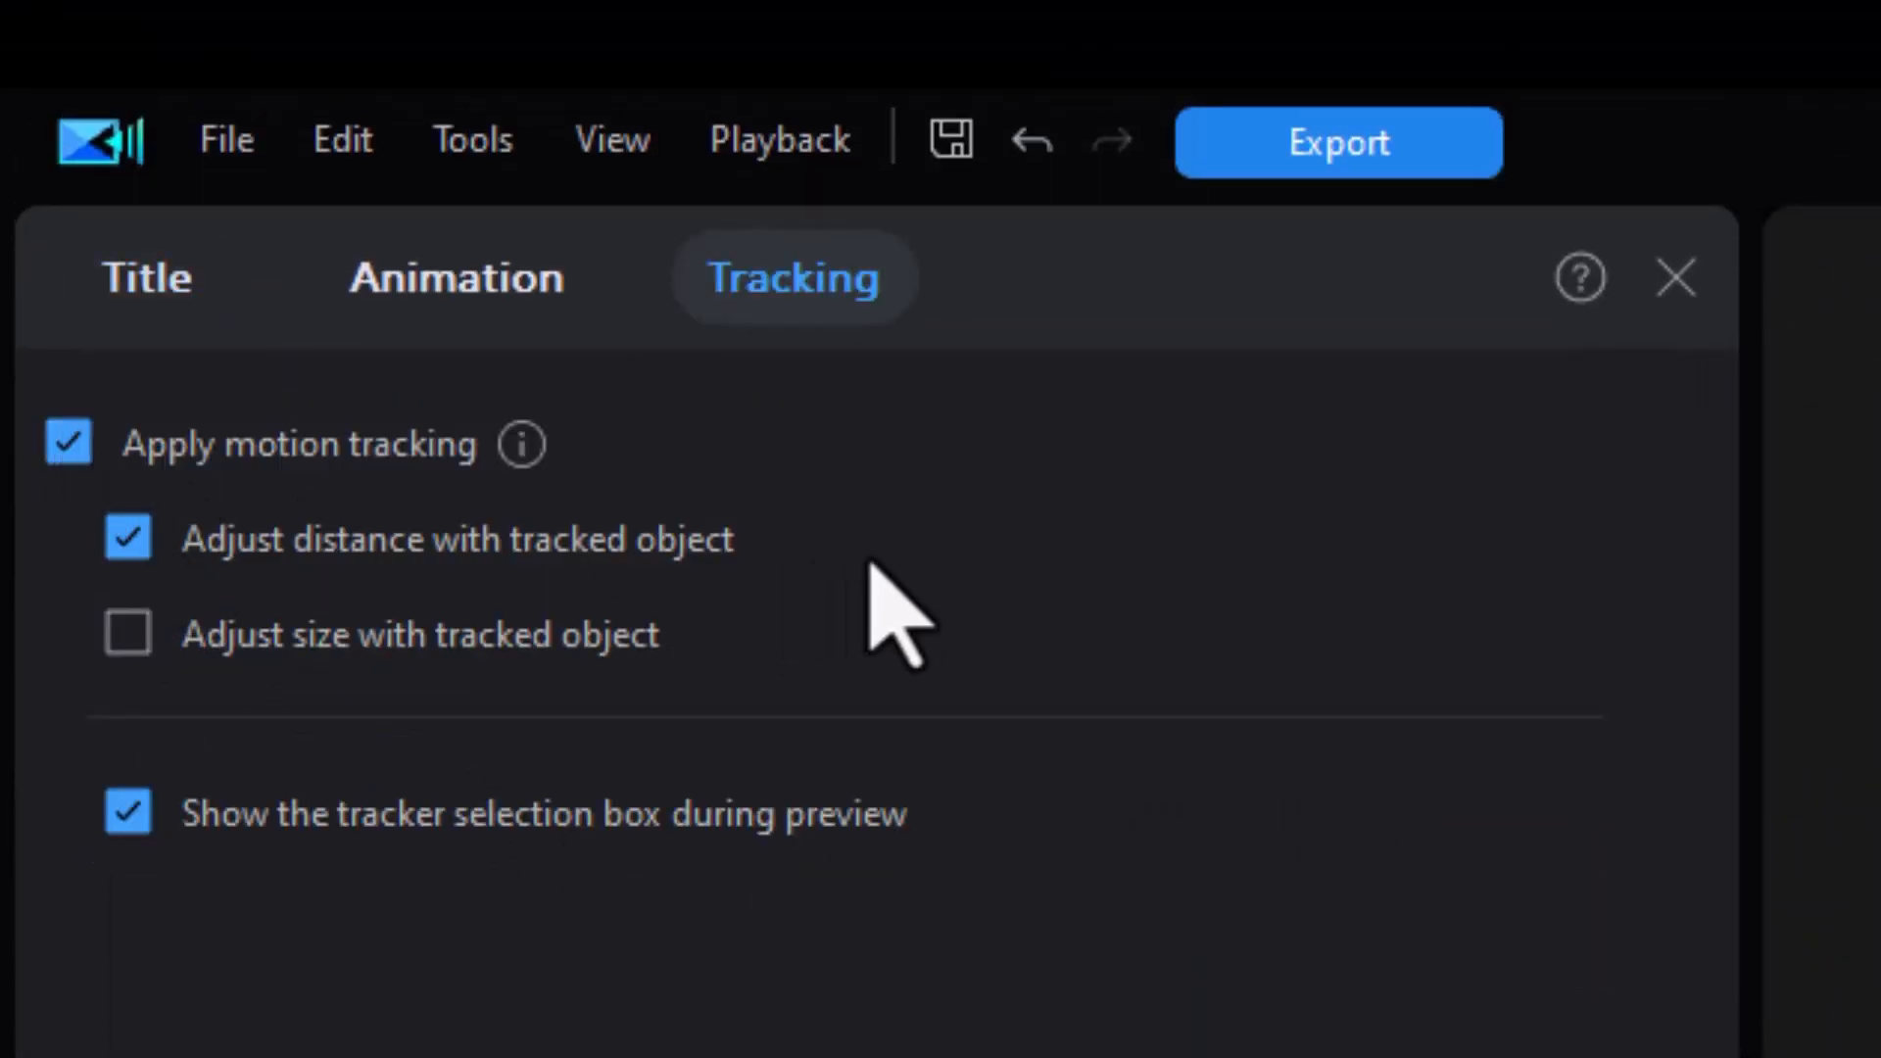
pyautogui.click(69, 443)
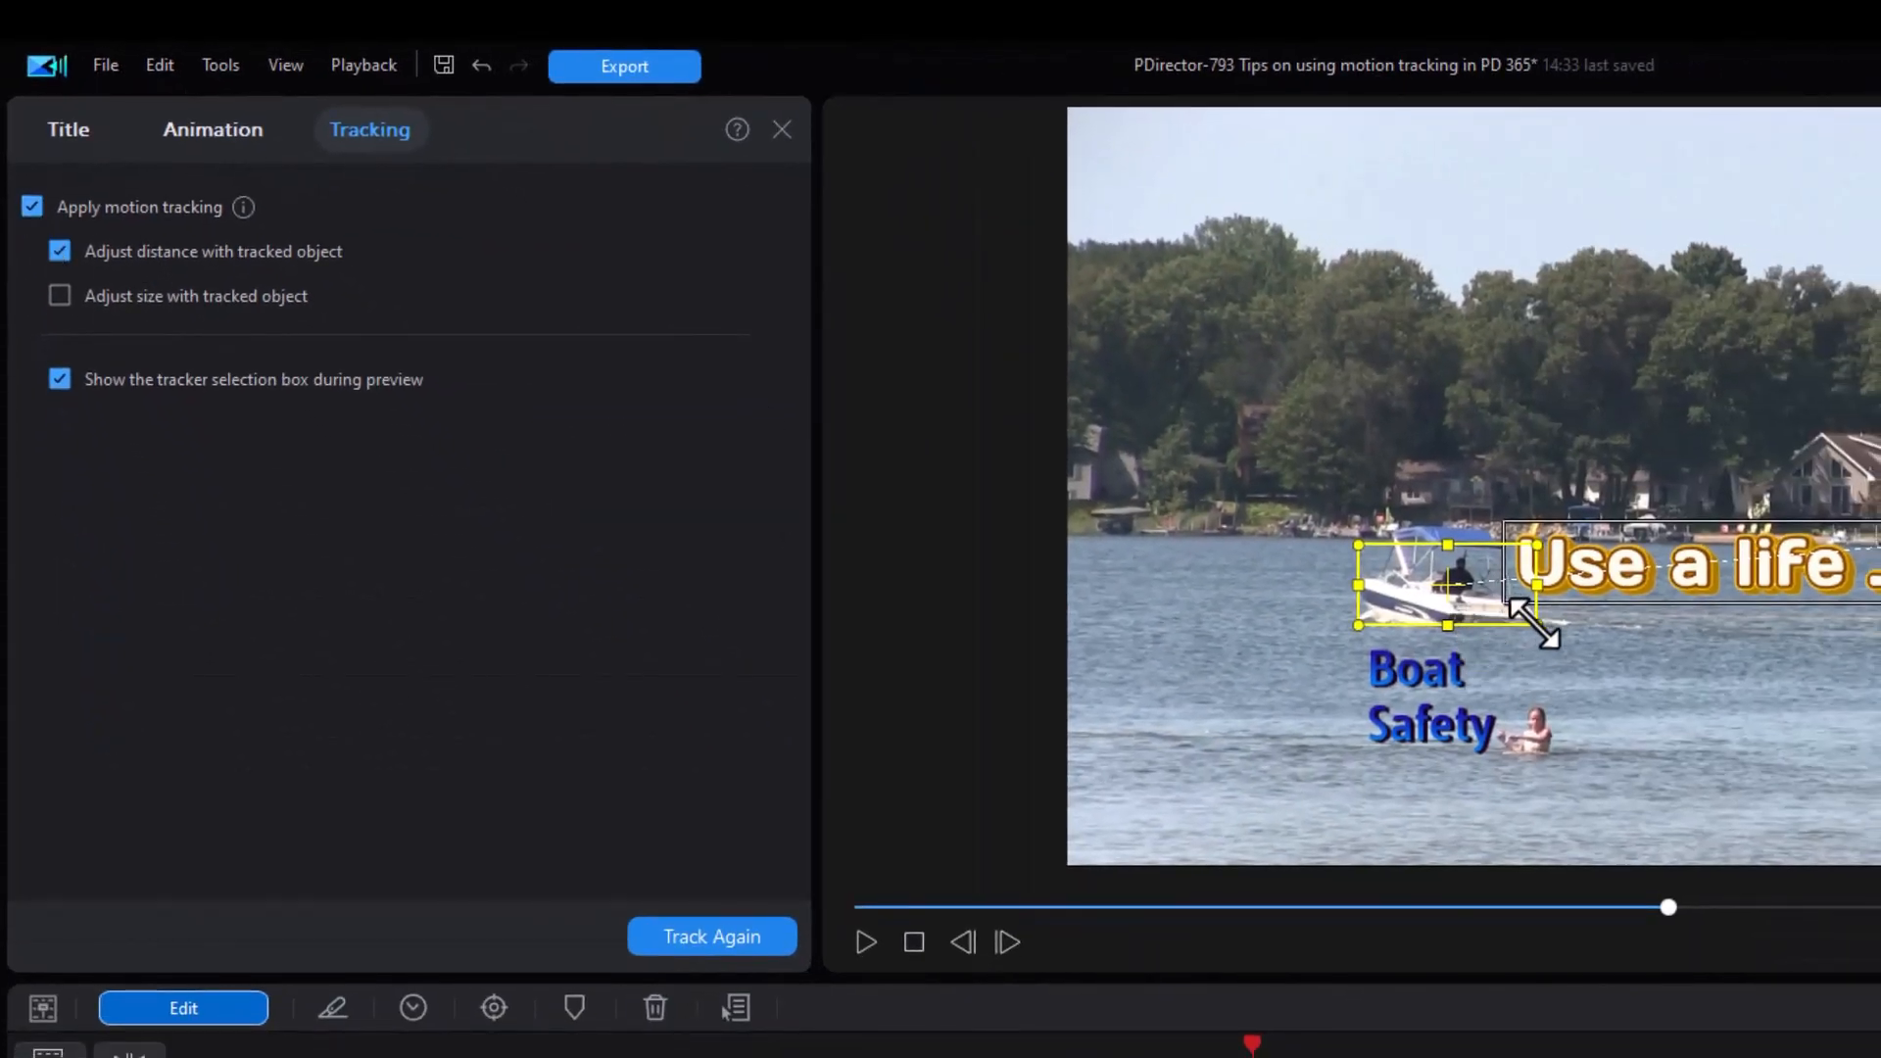
pyautogui.moveTo(1534, 624); pyautogui.dragTo(1534, 621)
pyautogui.moveTo(1375, 584); pyautogui.dragTo(1383, 583)
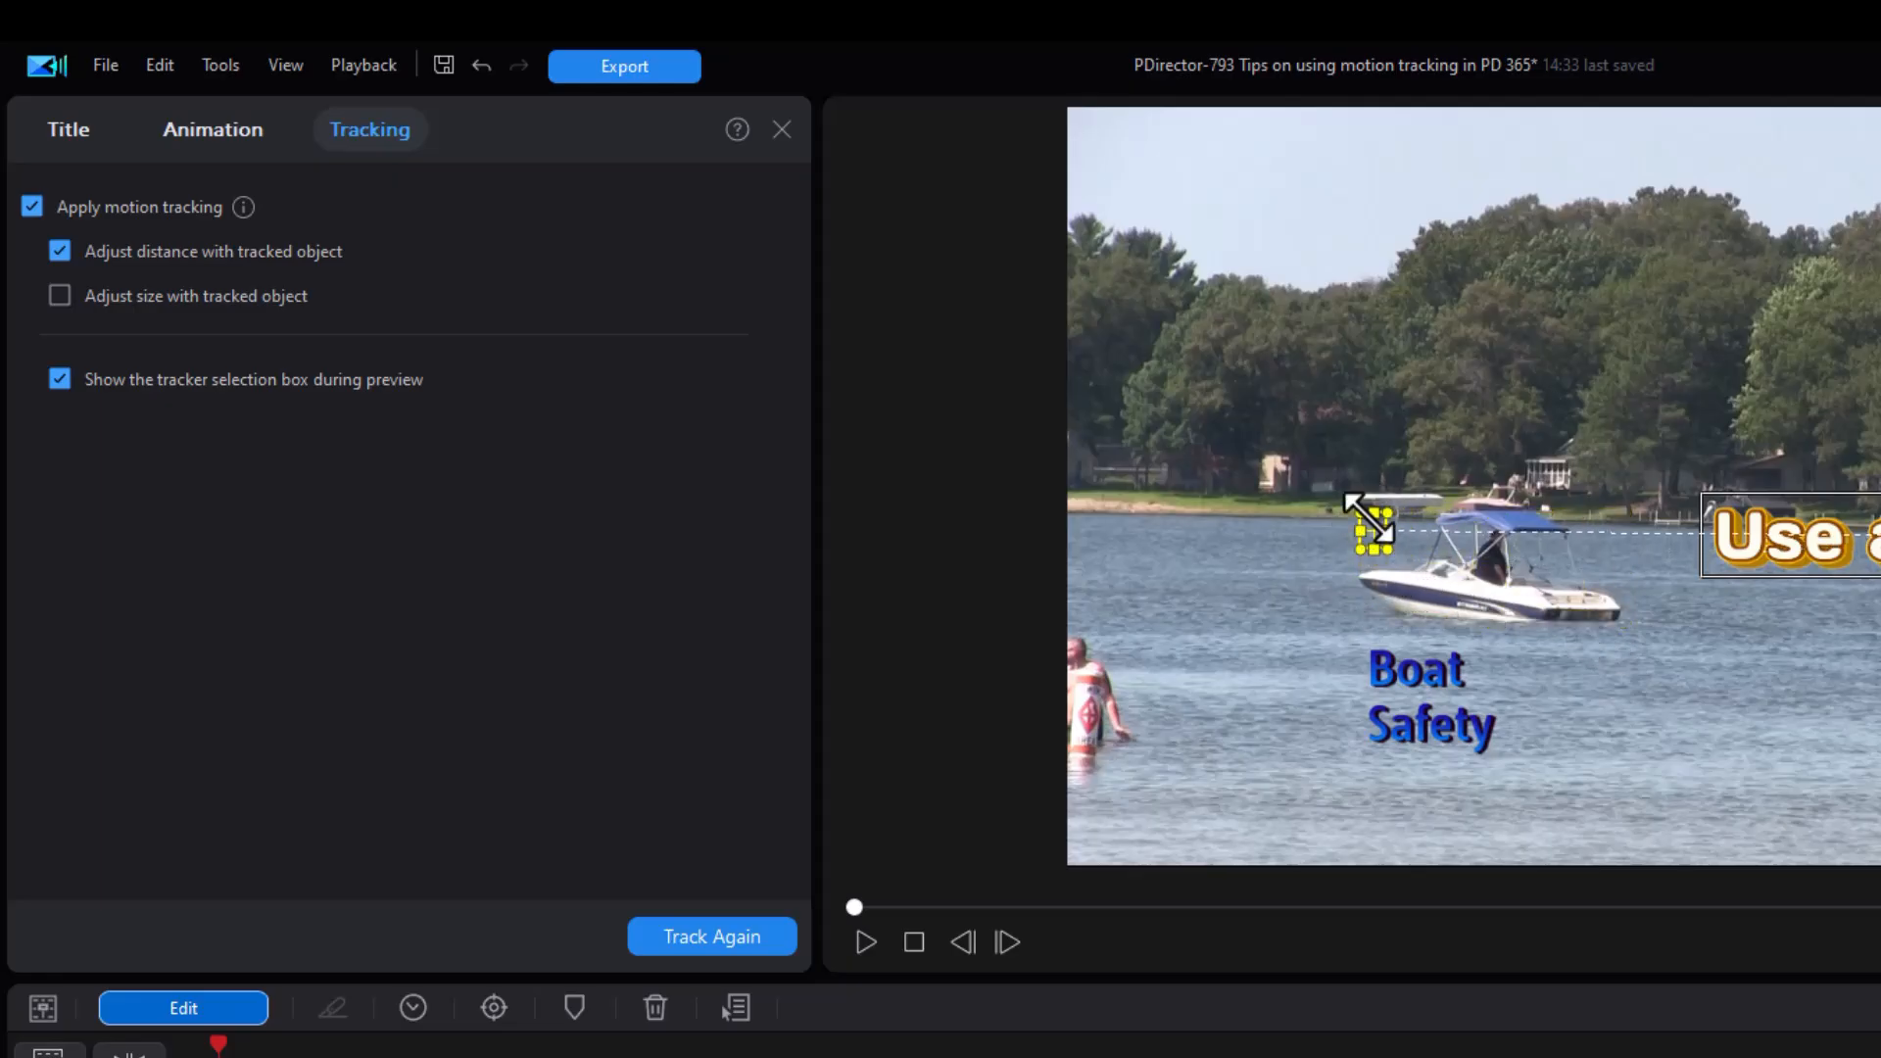
pyautogui.moveTo(1382, 533); pyautogui.dragTo(1481, 568)
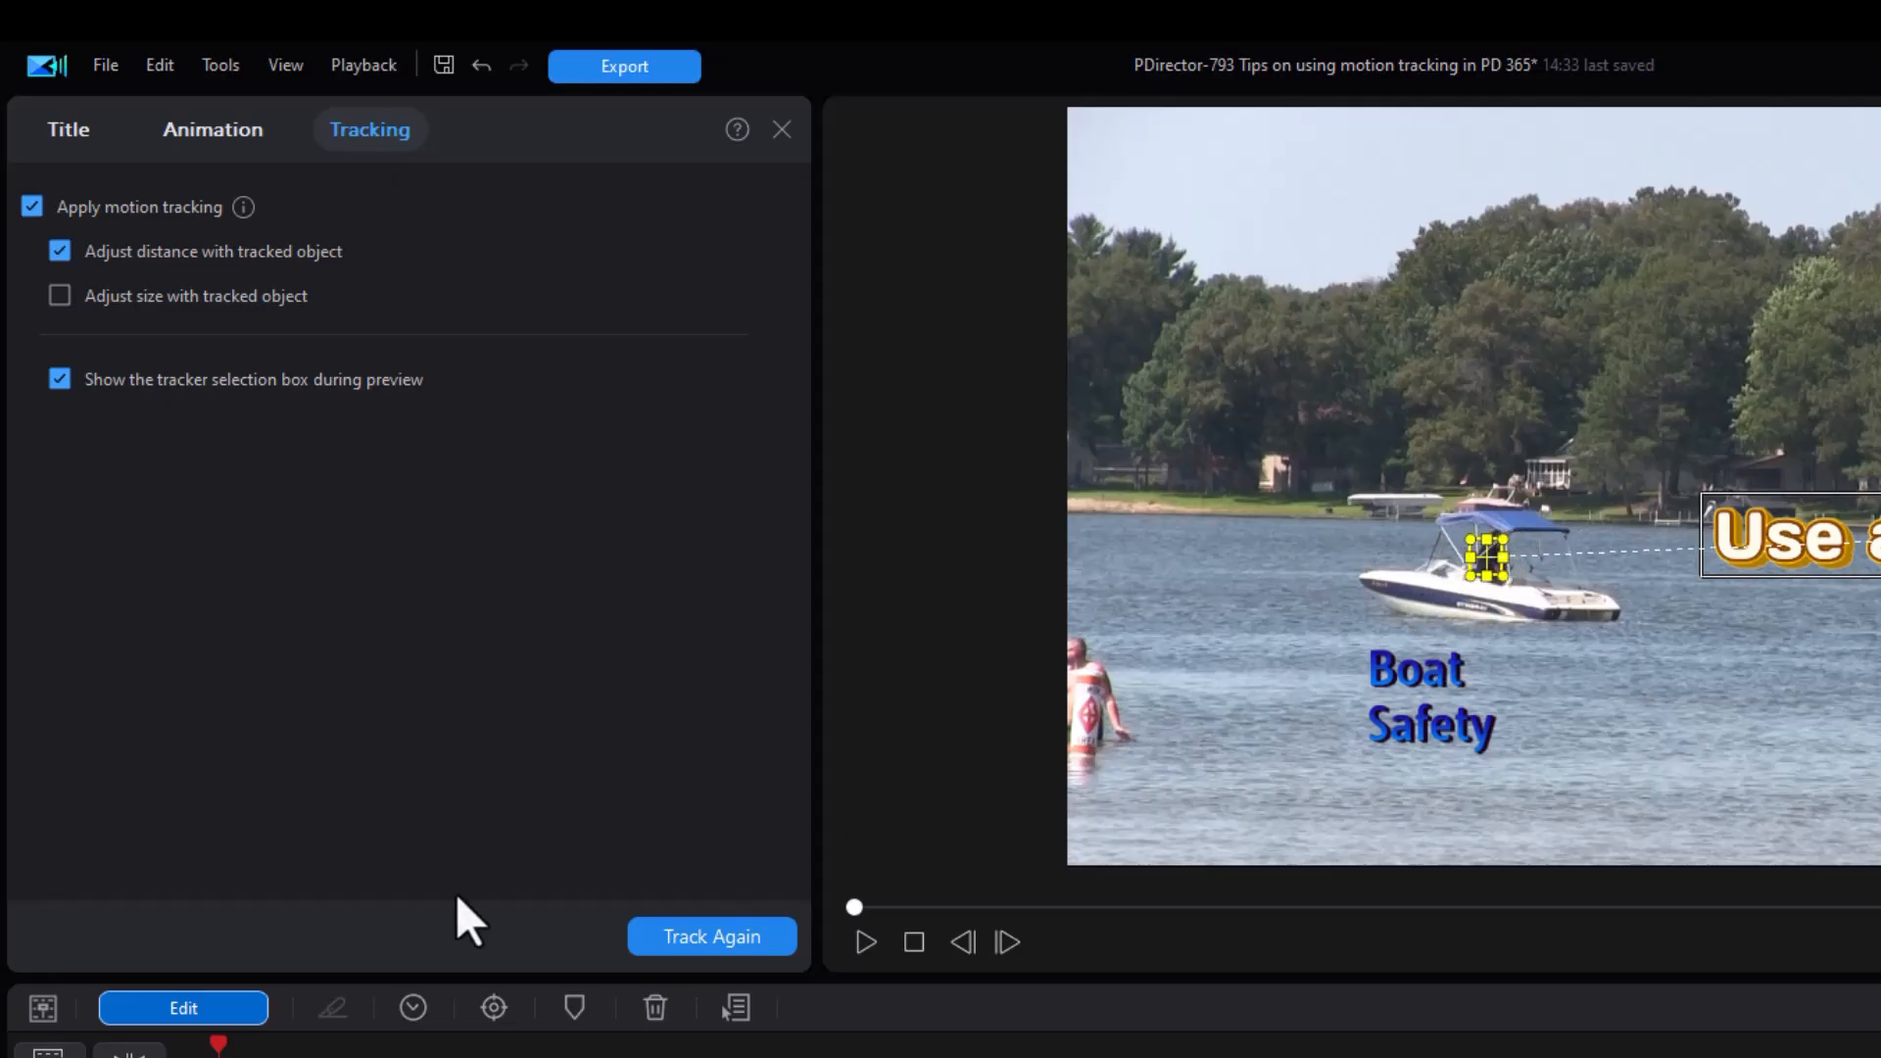
pyautogui.click(725, 938)
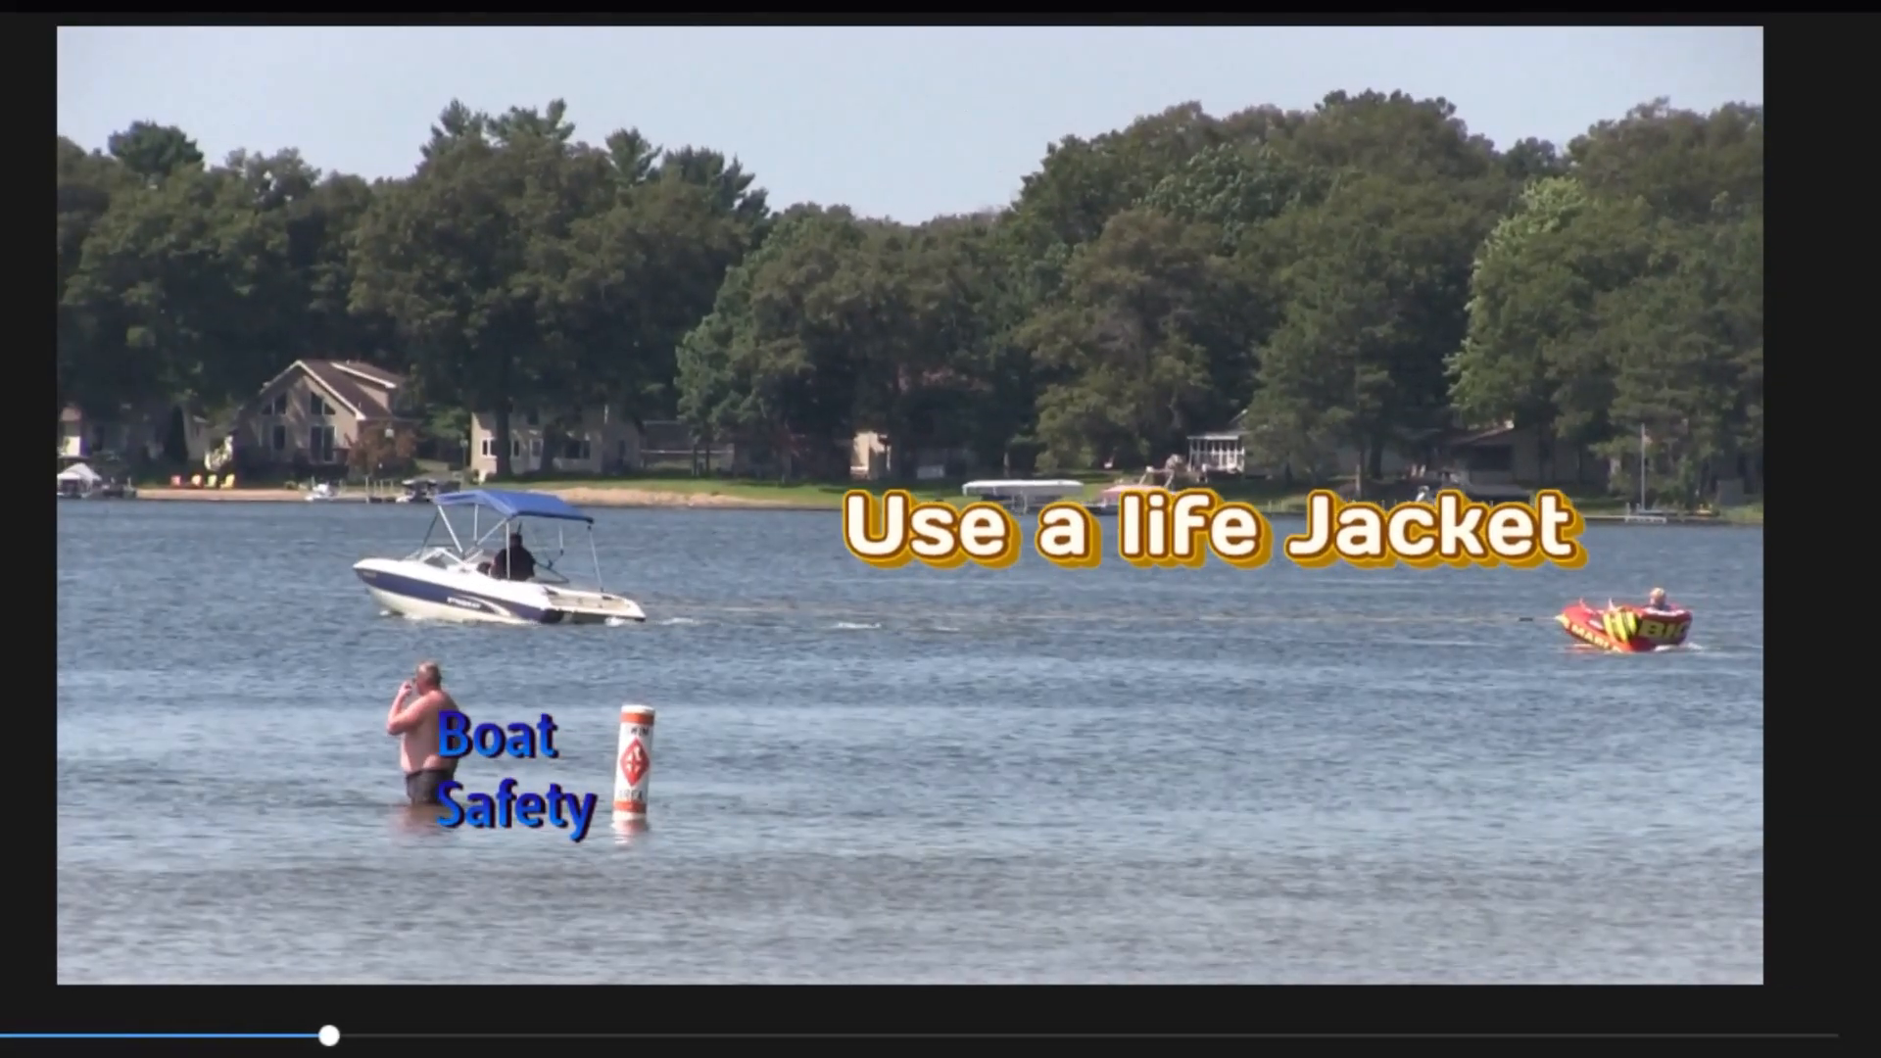
pyautogui.press('space')
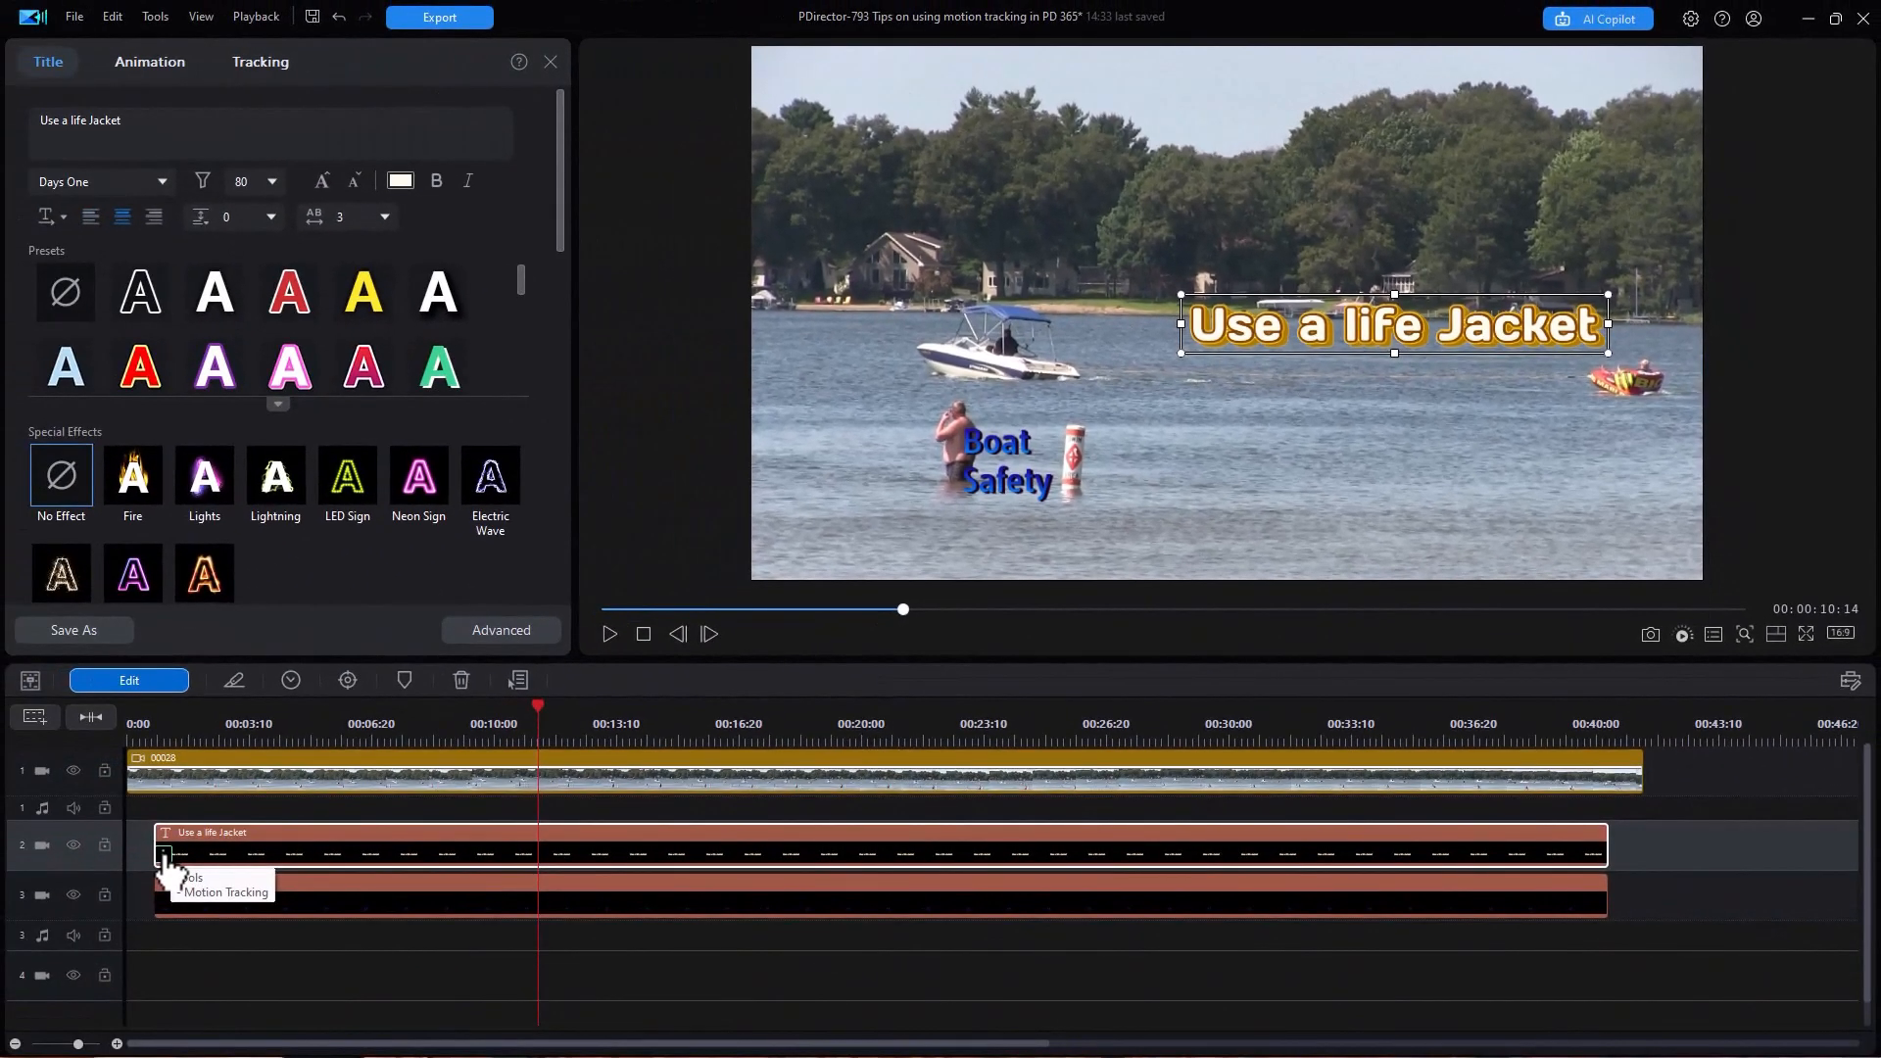
# Reopen the title's motion tracking settings and switch Apply motion tracking off and on again.
pyautogui.click(163, 854)
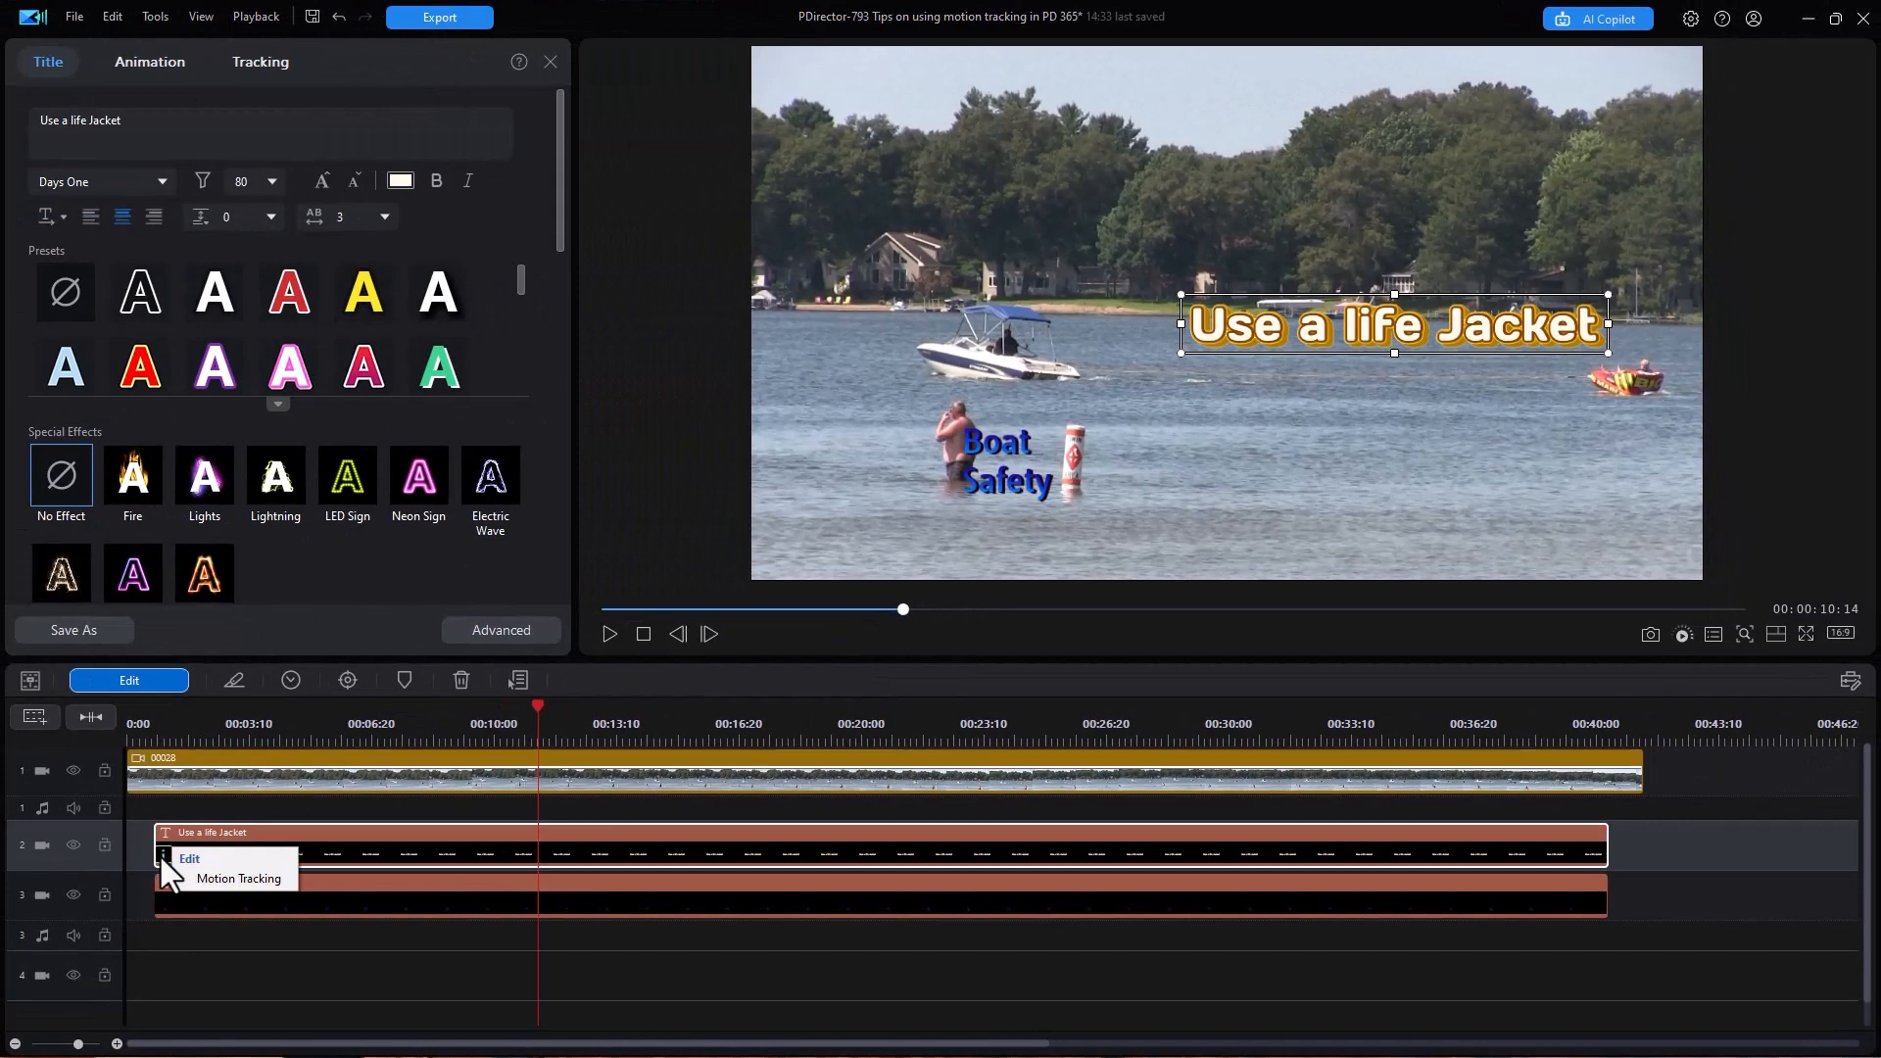
pyautogui.click(227, 879)
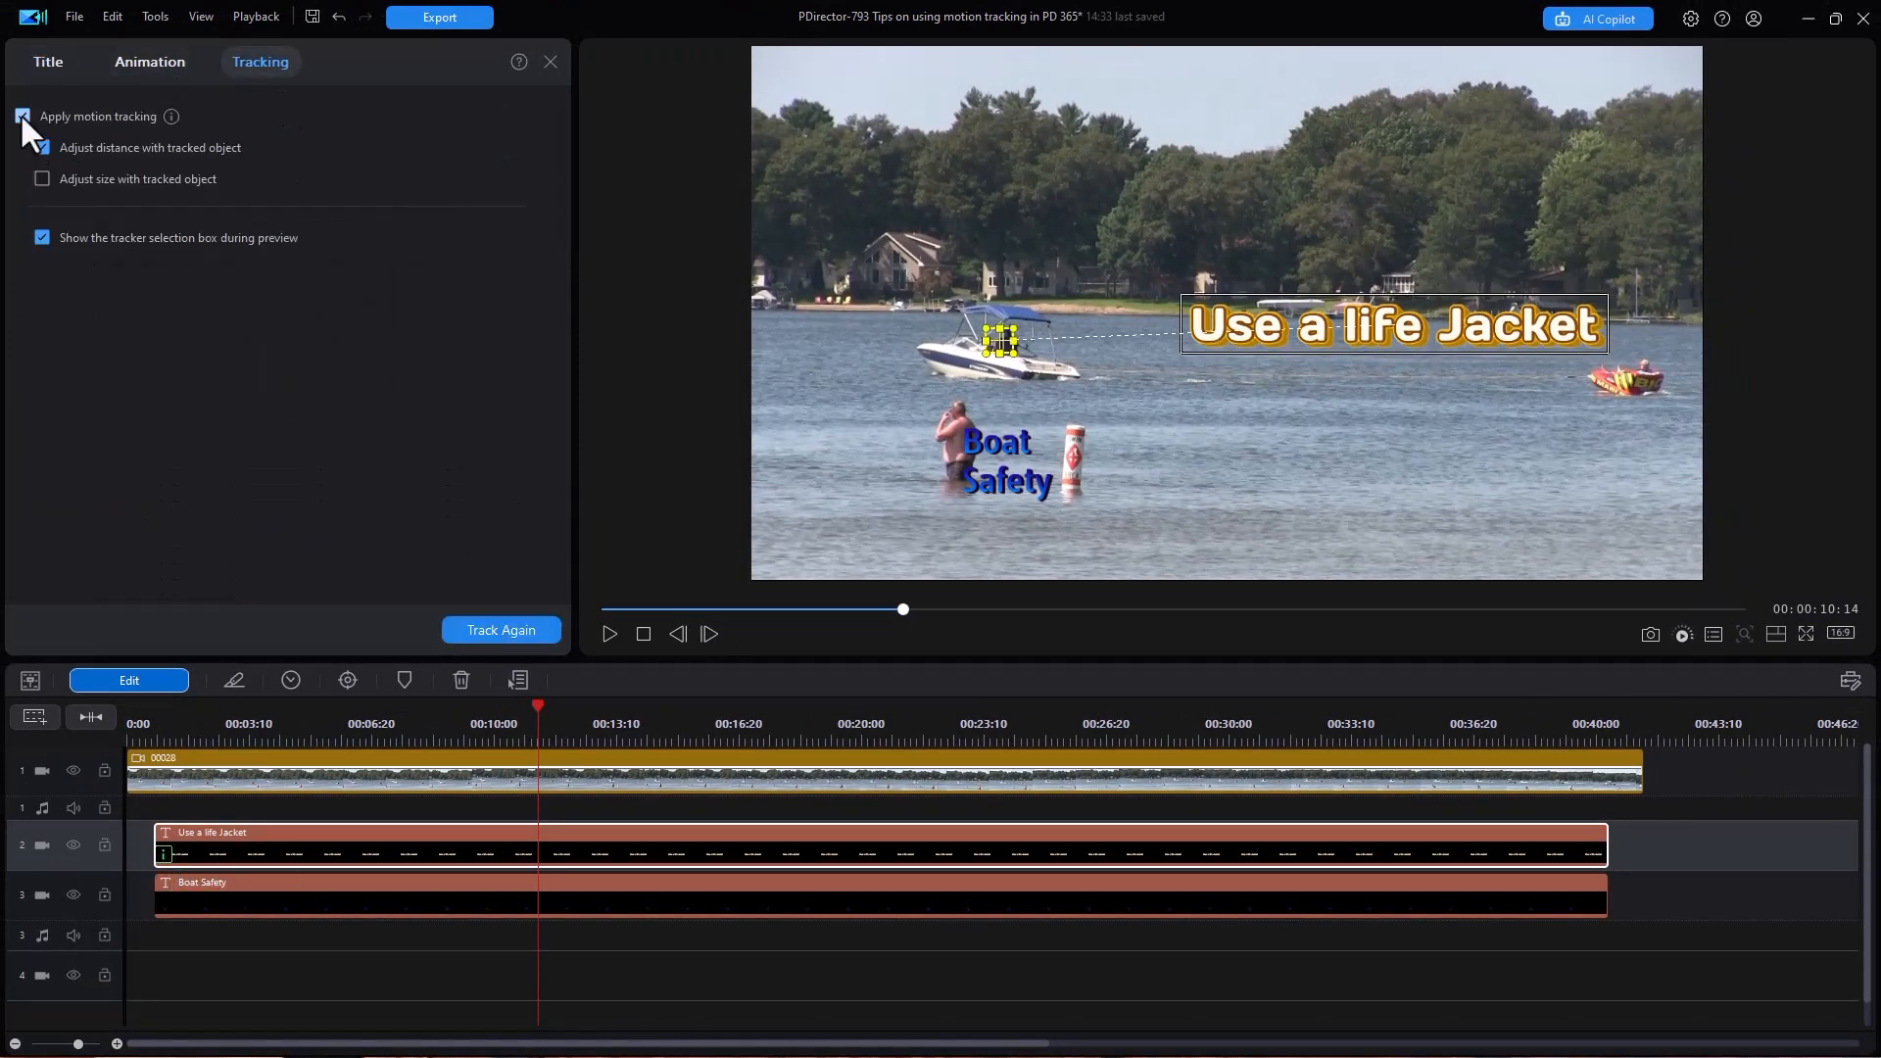
pyautogui.click(21, 115)
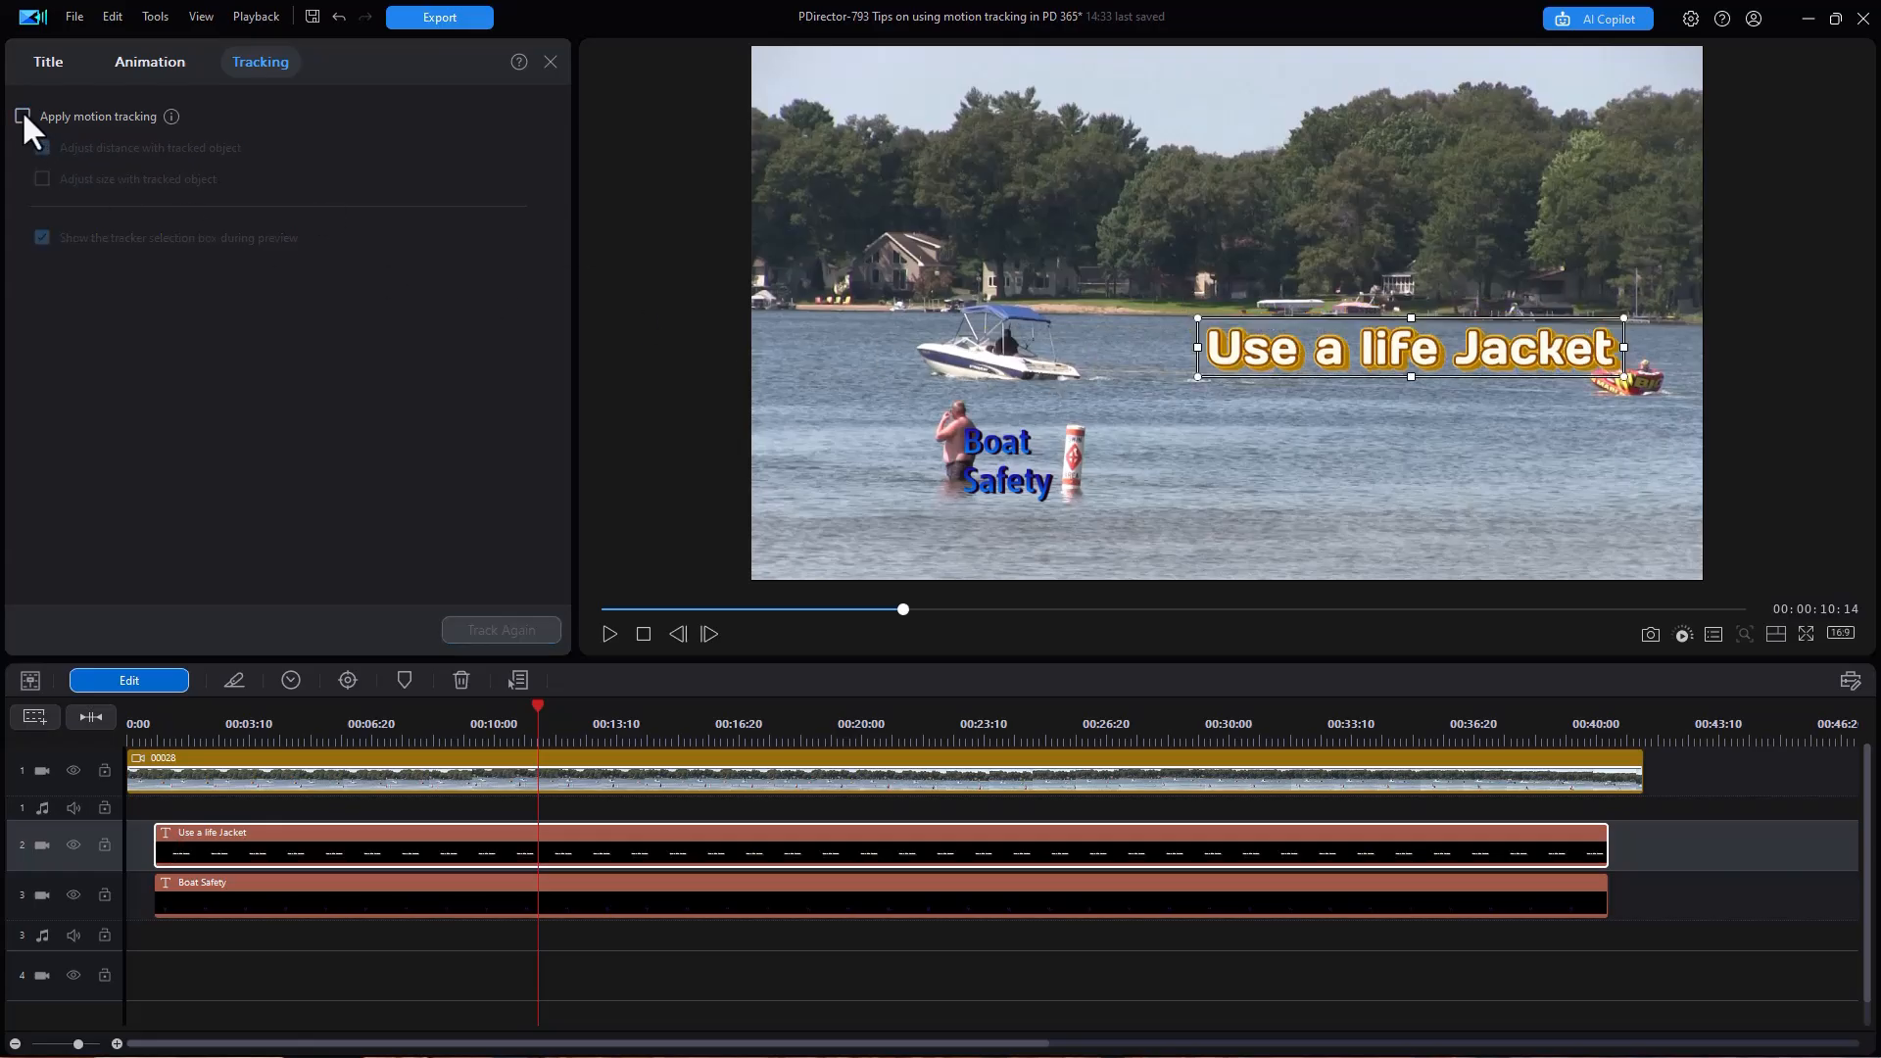
pyautogui.click(22, 115)
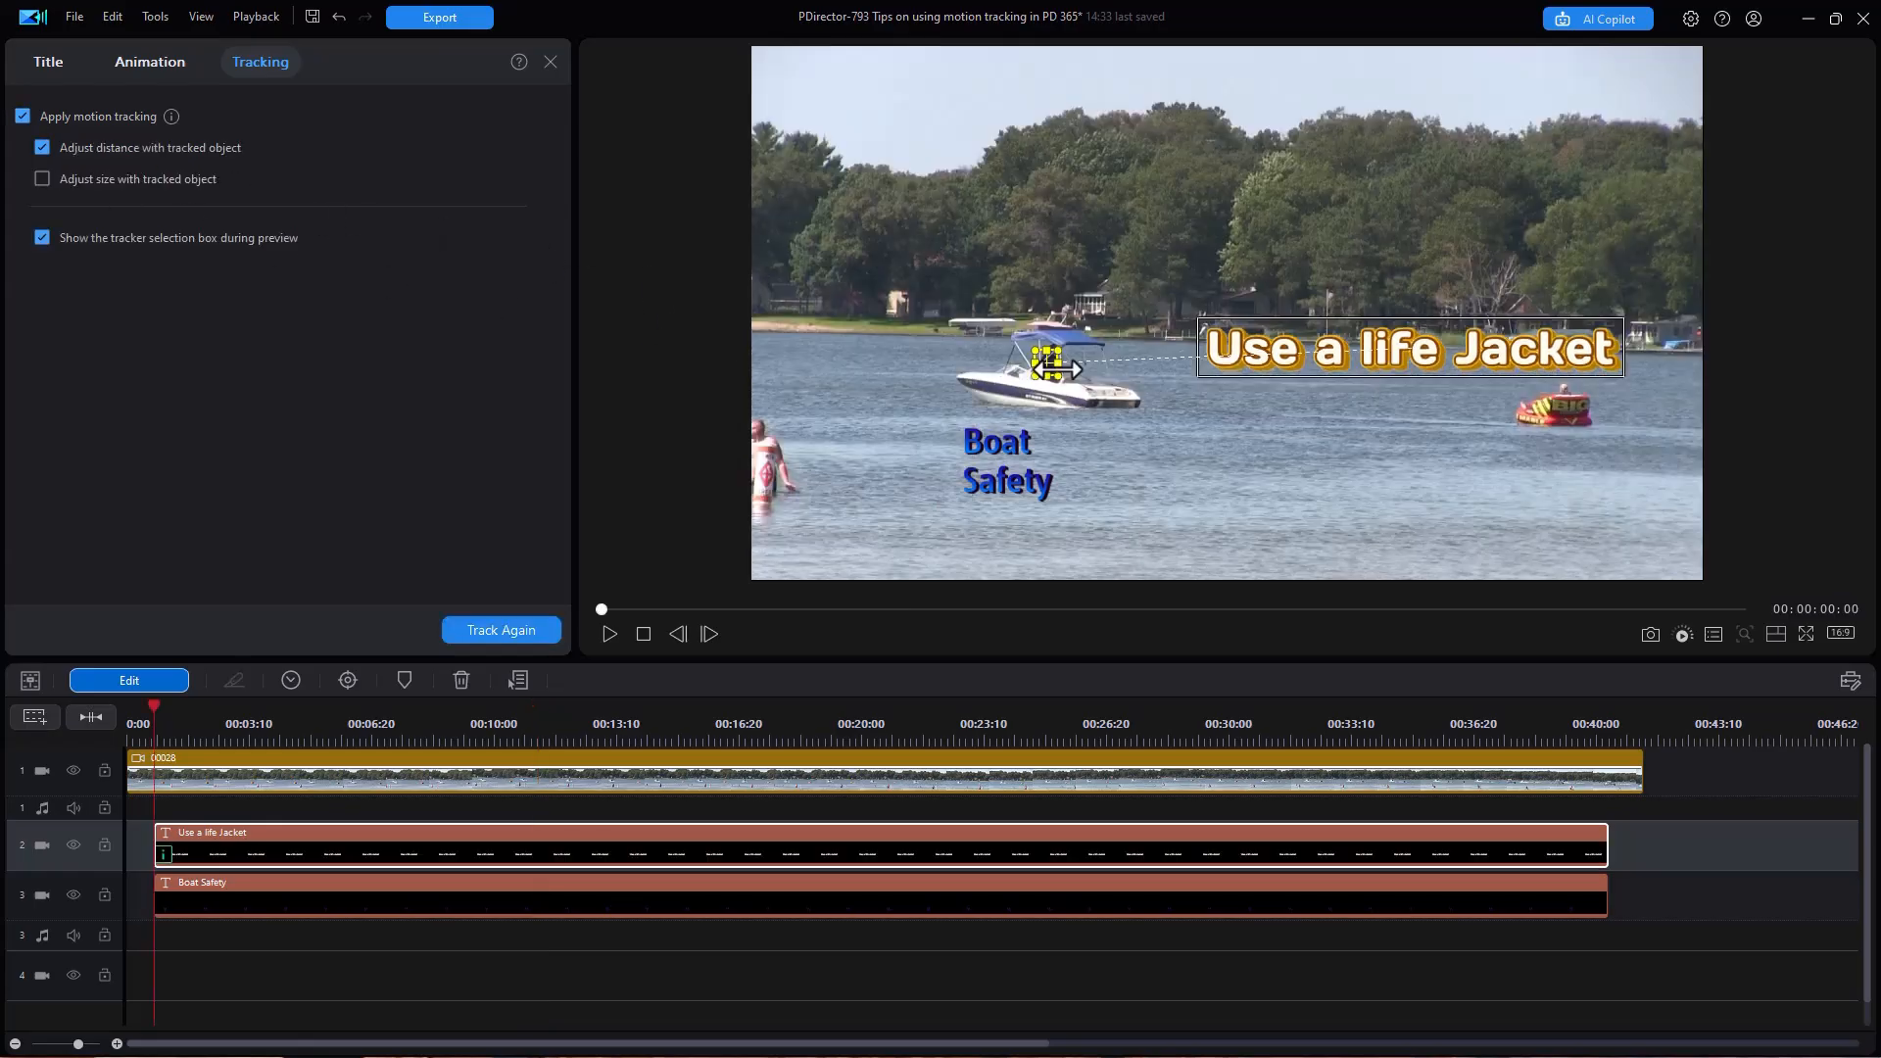
# Enlarge the tracker box around the whole boat, enable Adjust size with tracked object, and track and preview again.
pyautogui.moveTo(1137, 396); pyautogui.dragTo(1132, 405)
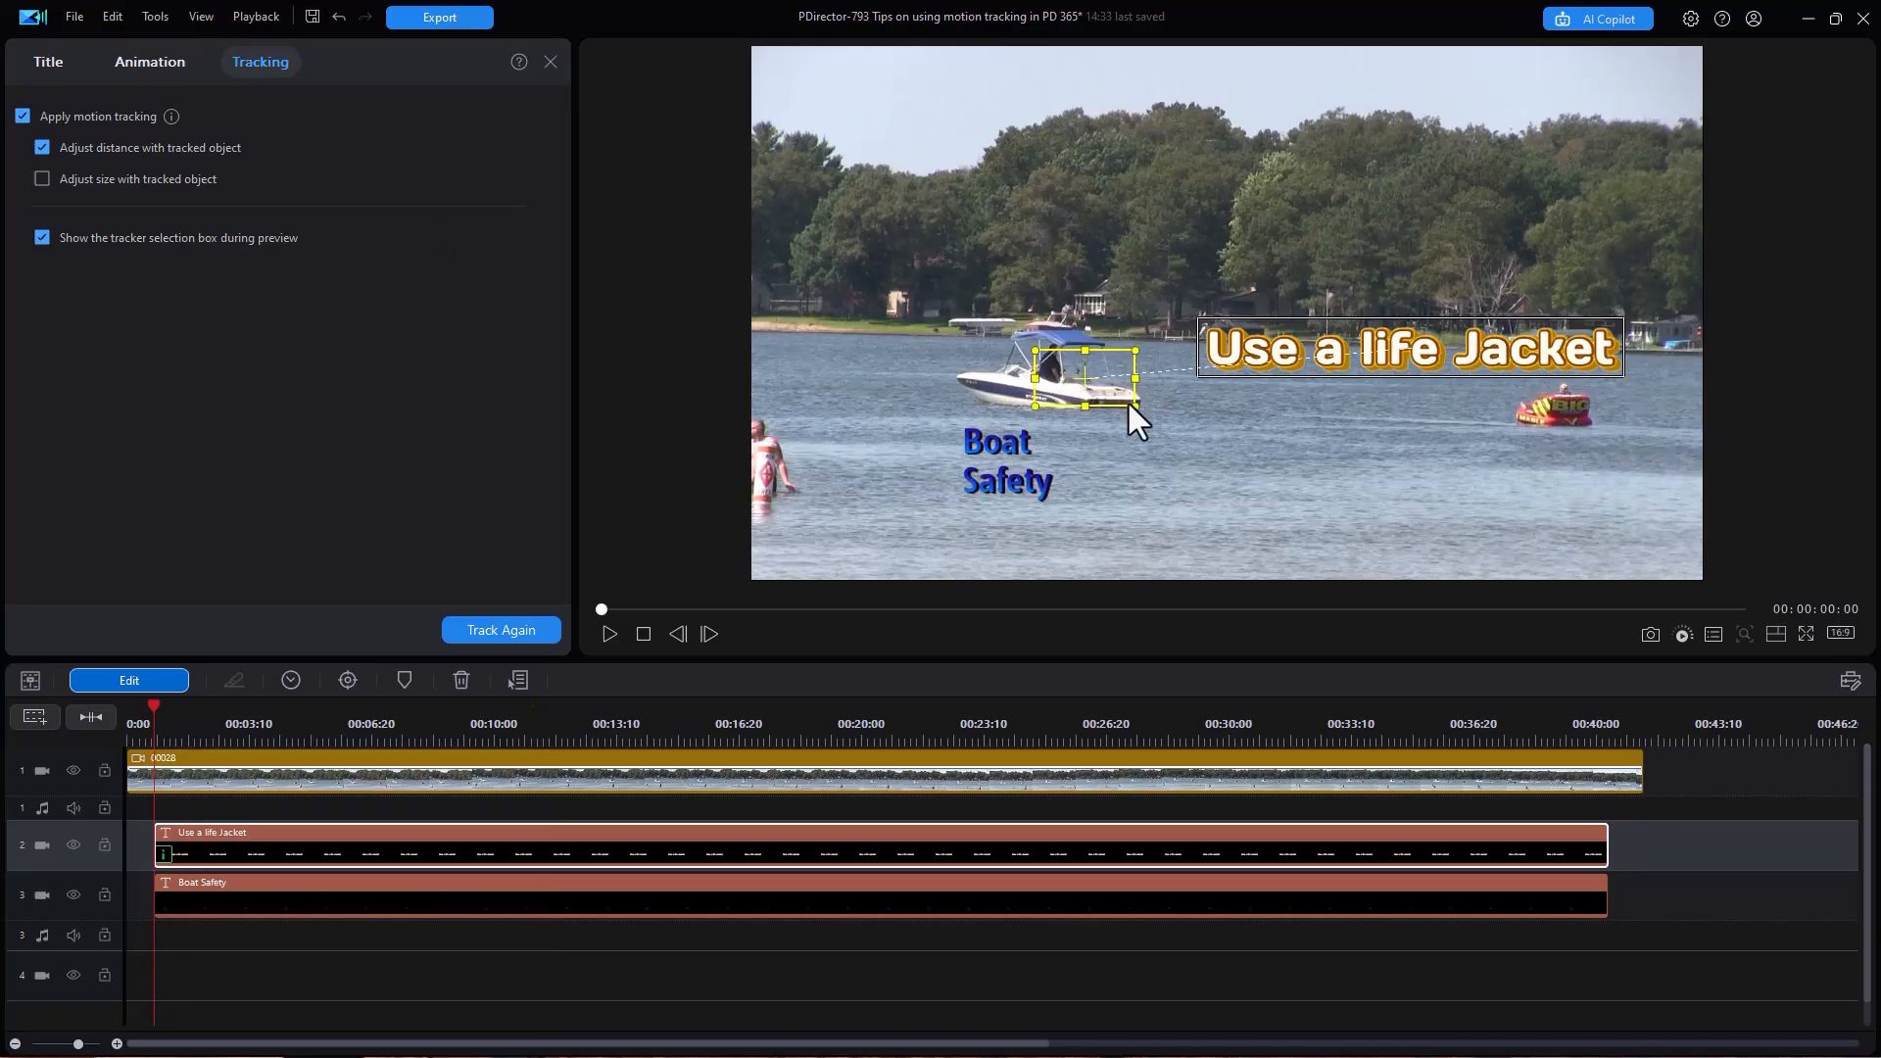
pyautogui.moveTo(1034, 351); pyautogui.dragTo(937, 327)
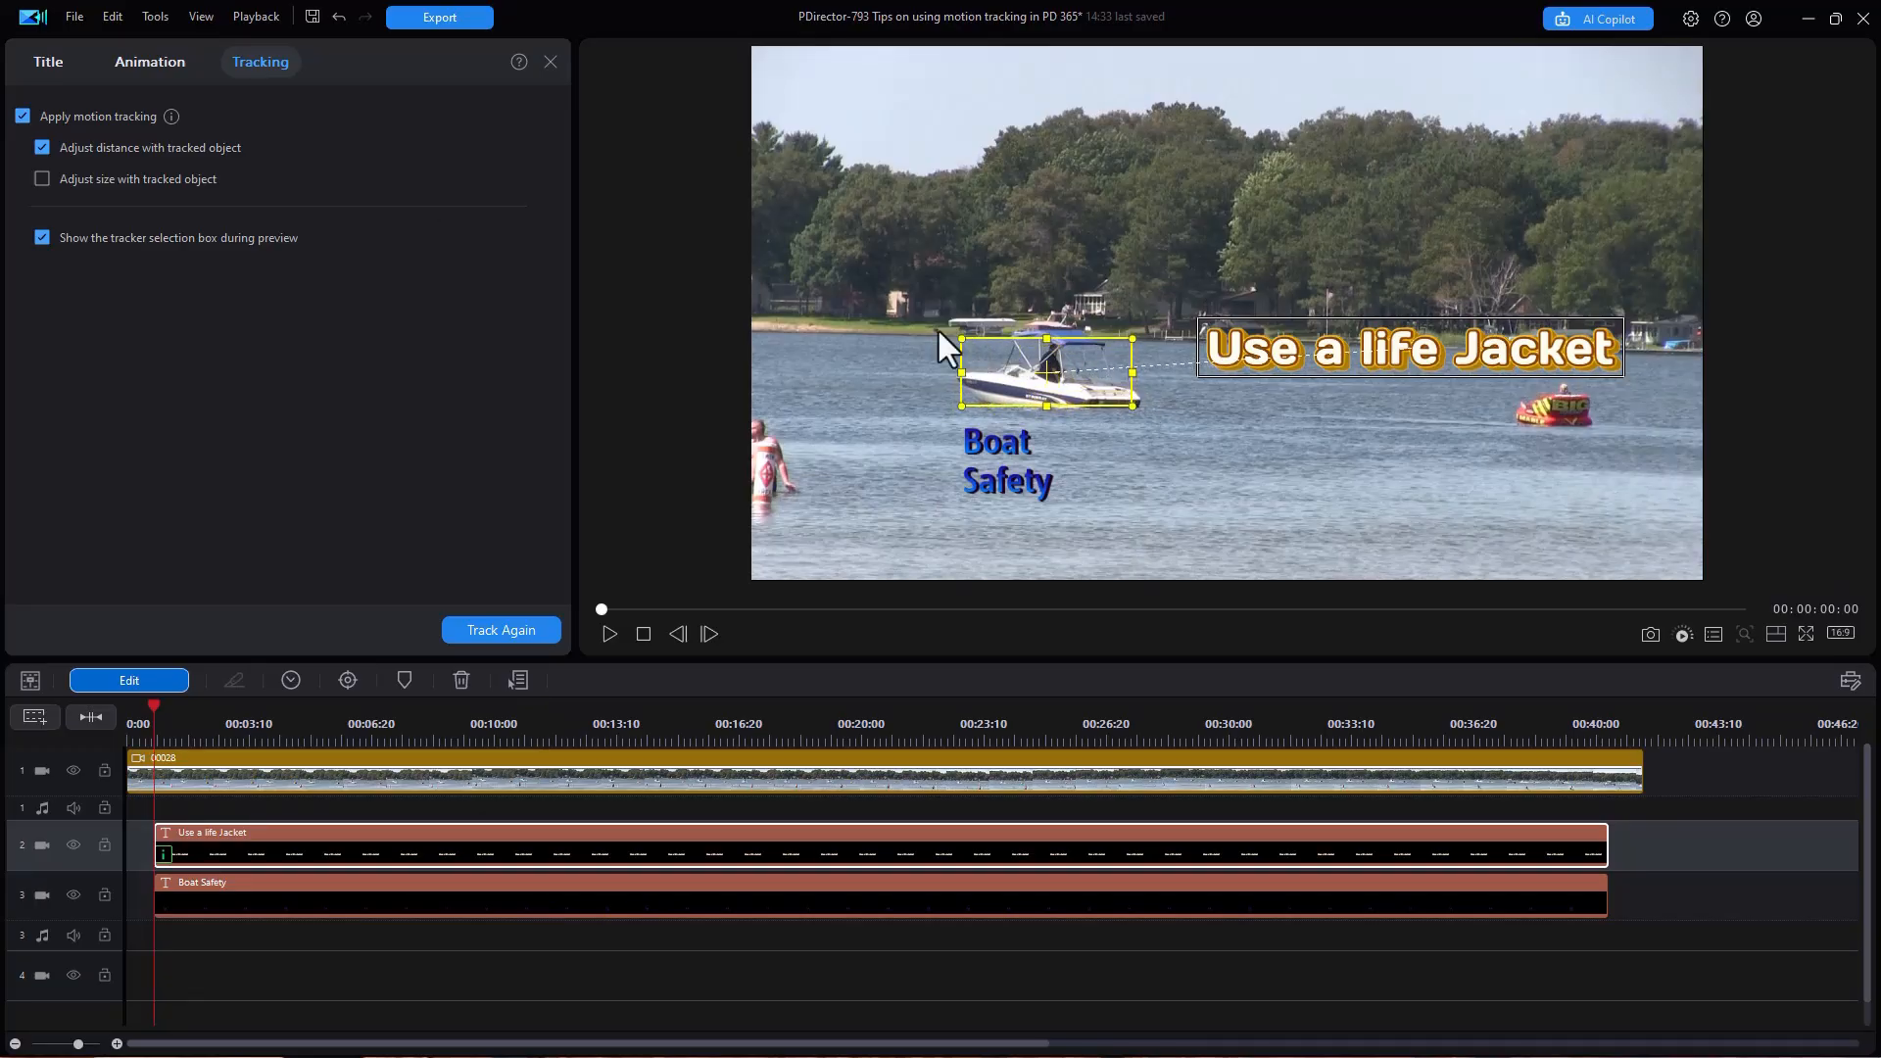
pyautogui.click(42, 179)
pyautogui.click(510, 629)
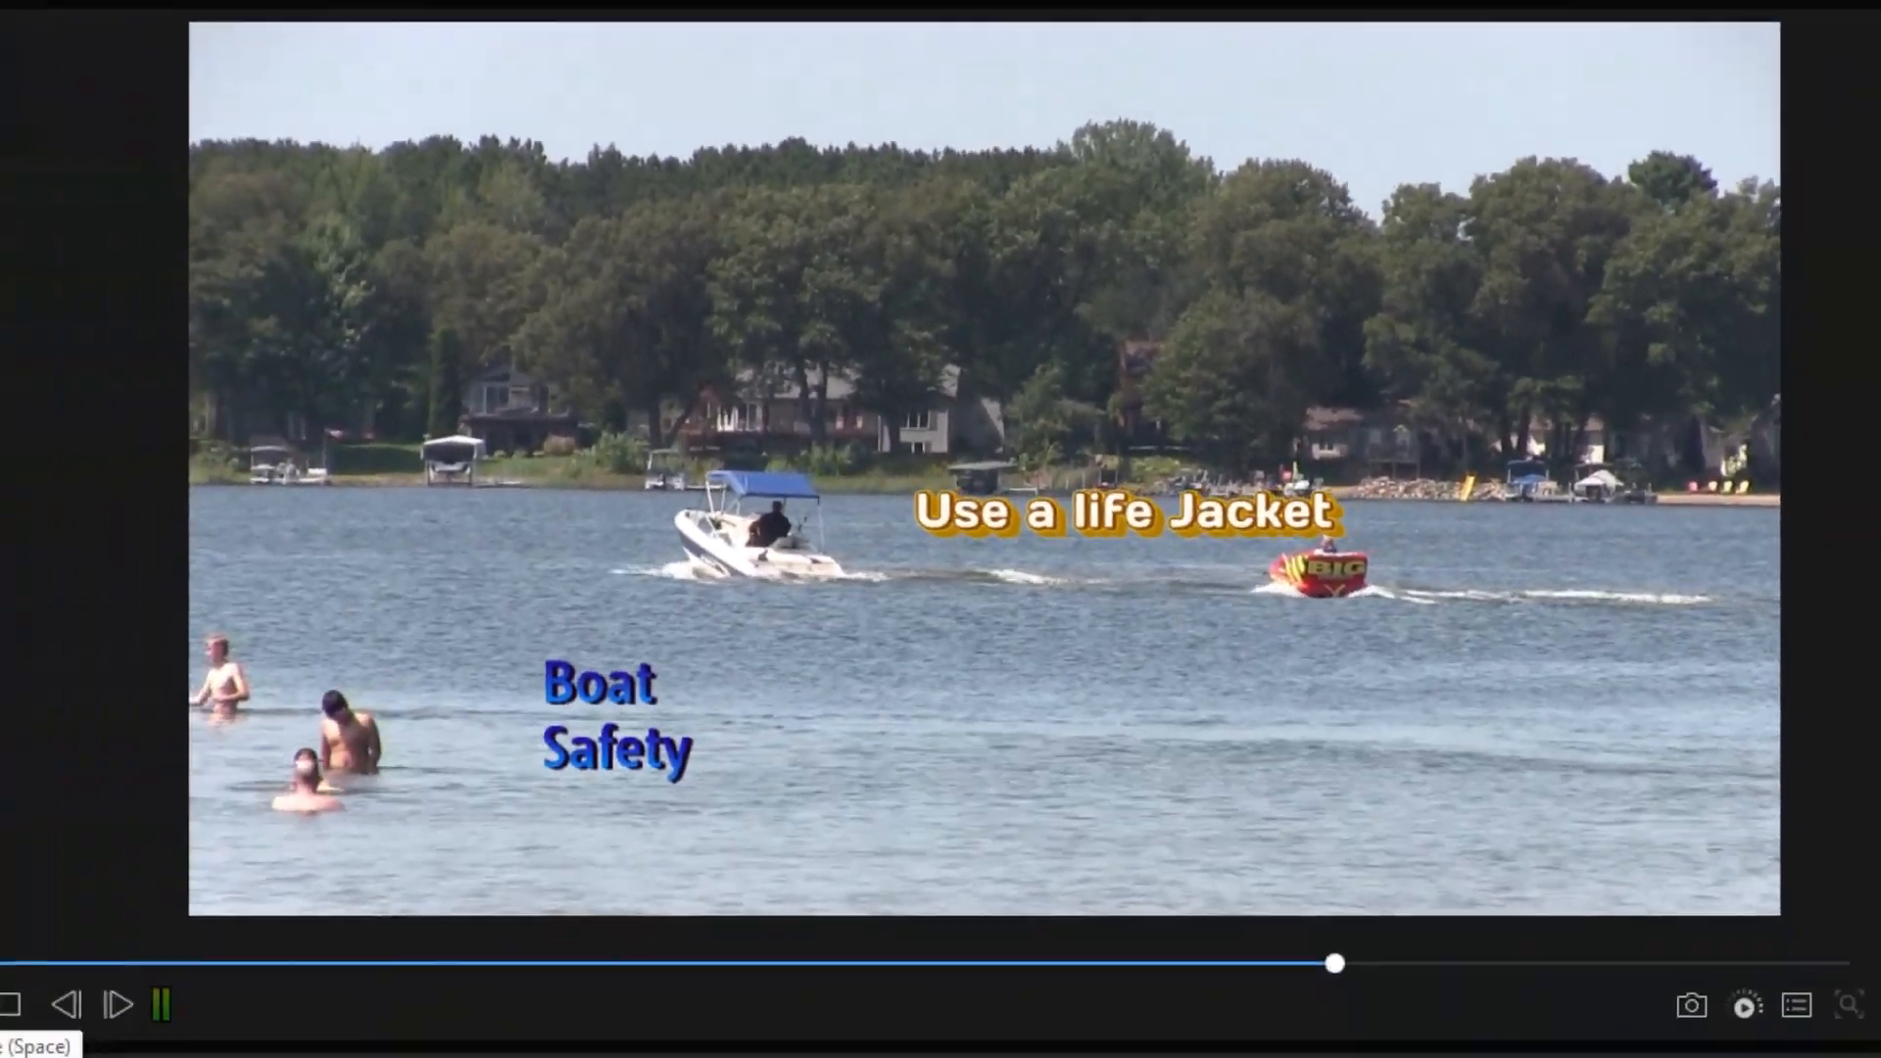
pyautogui.click(162, 1004)
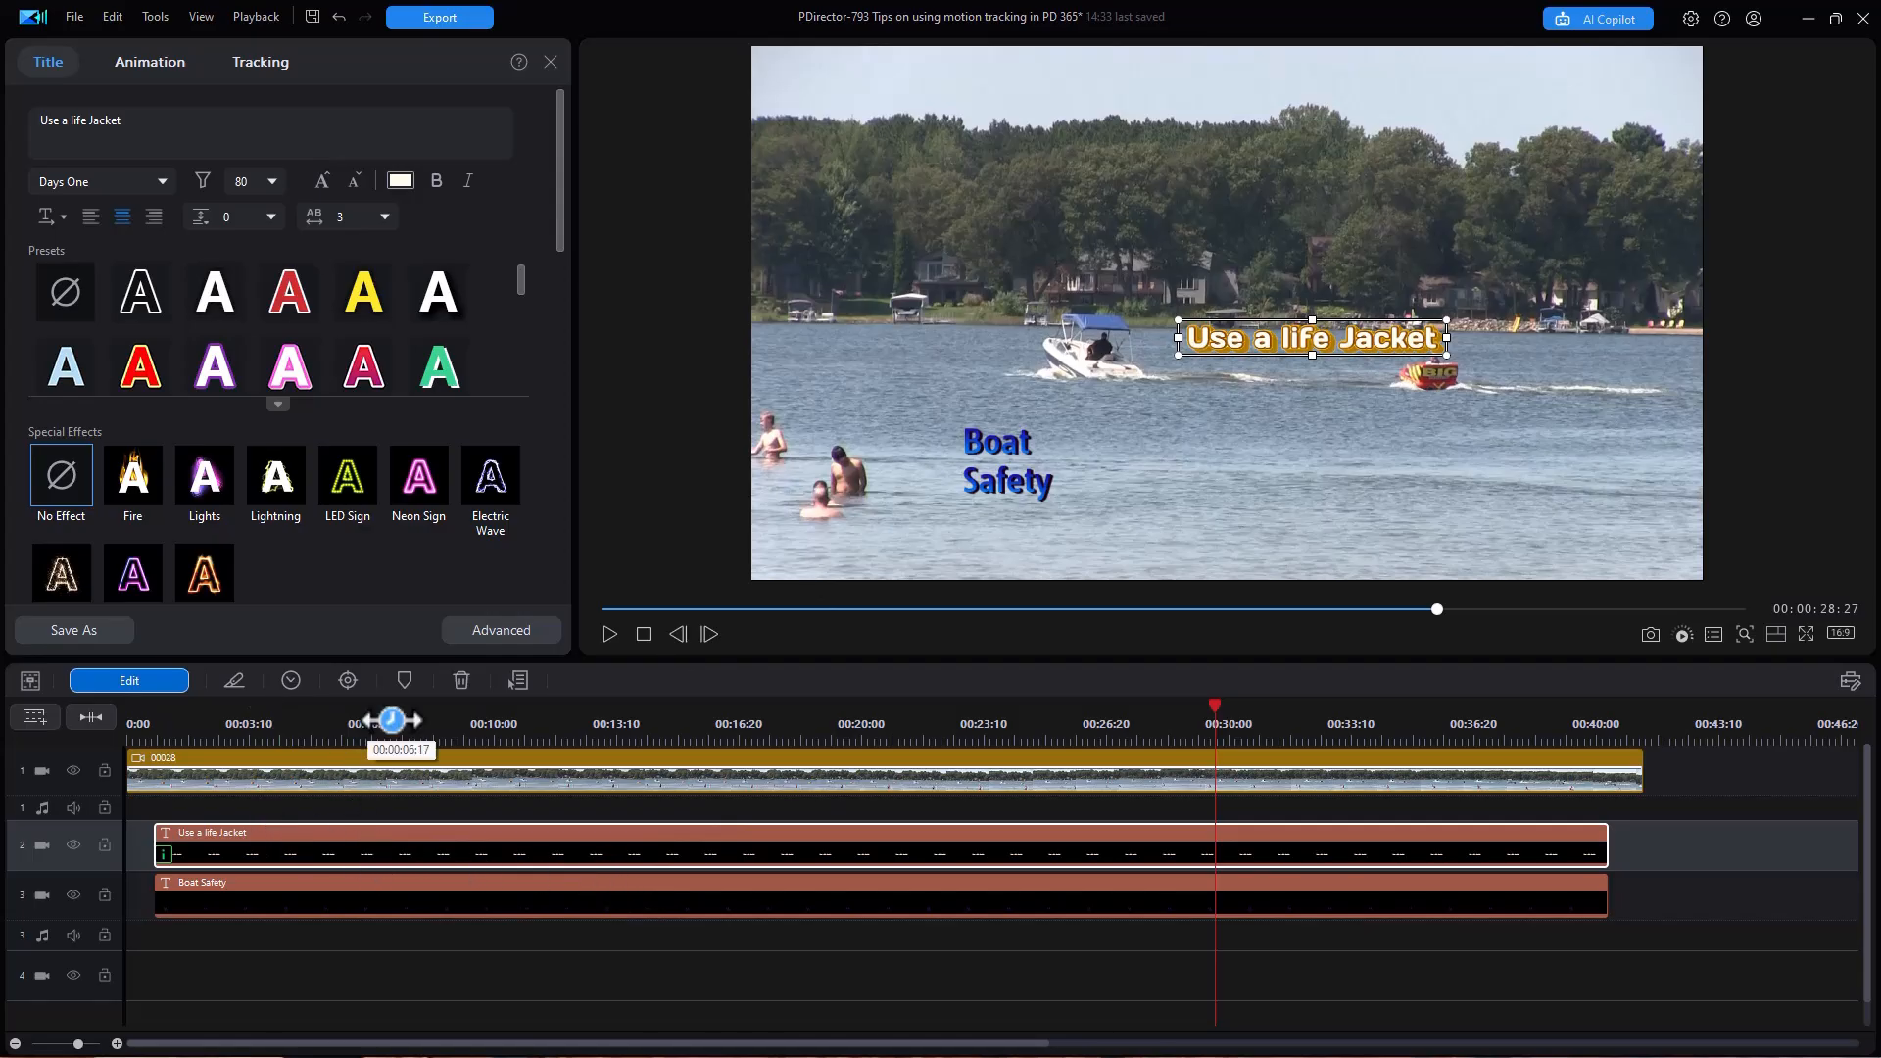
# Remove the title's Position keyframe at 00:28:15 in advanced title editing.
pyautogui.click(499, 628)
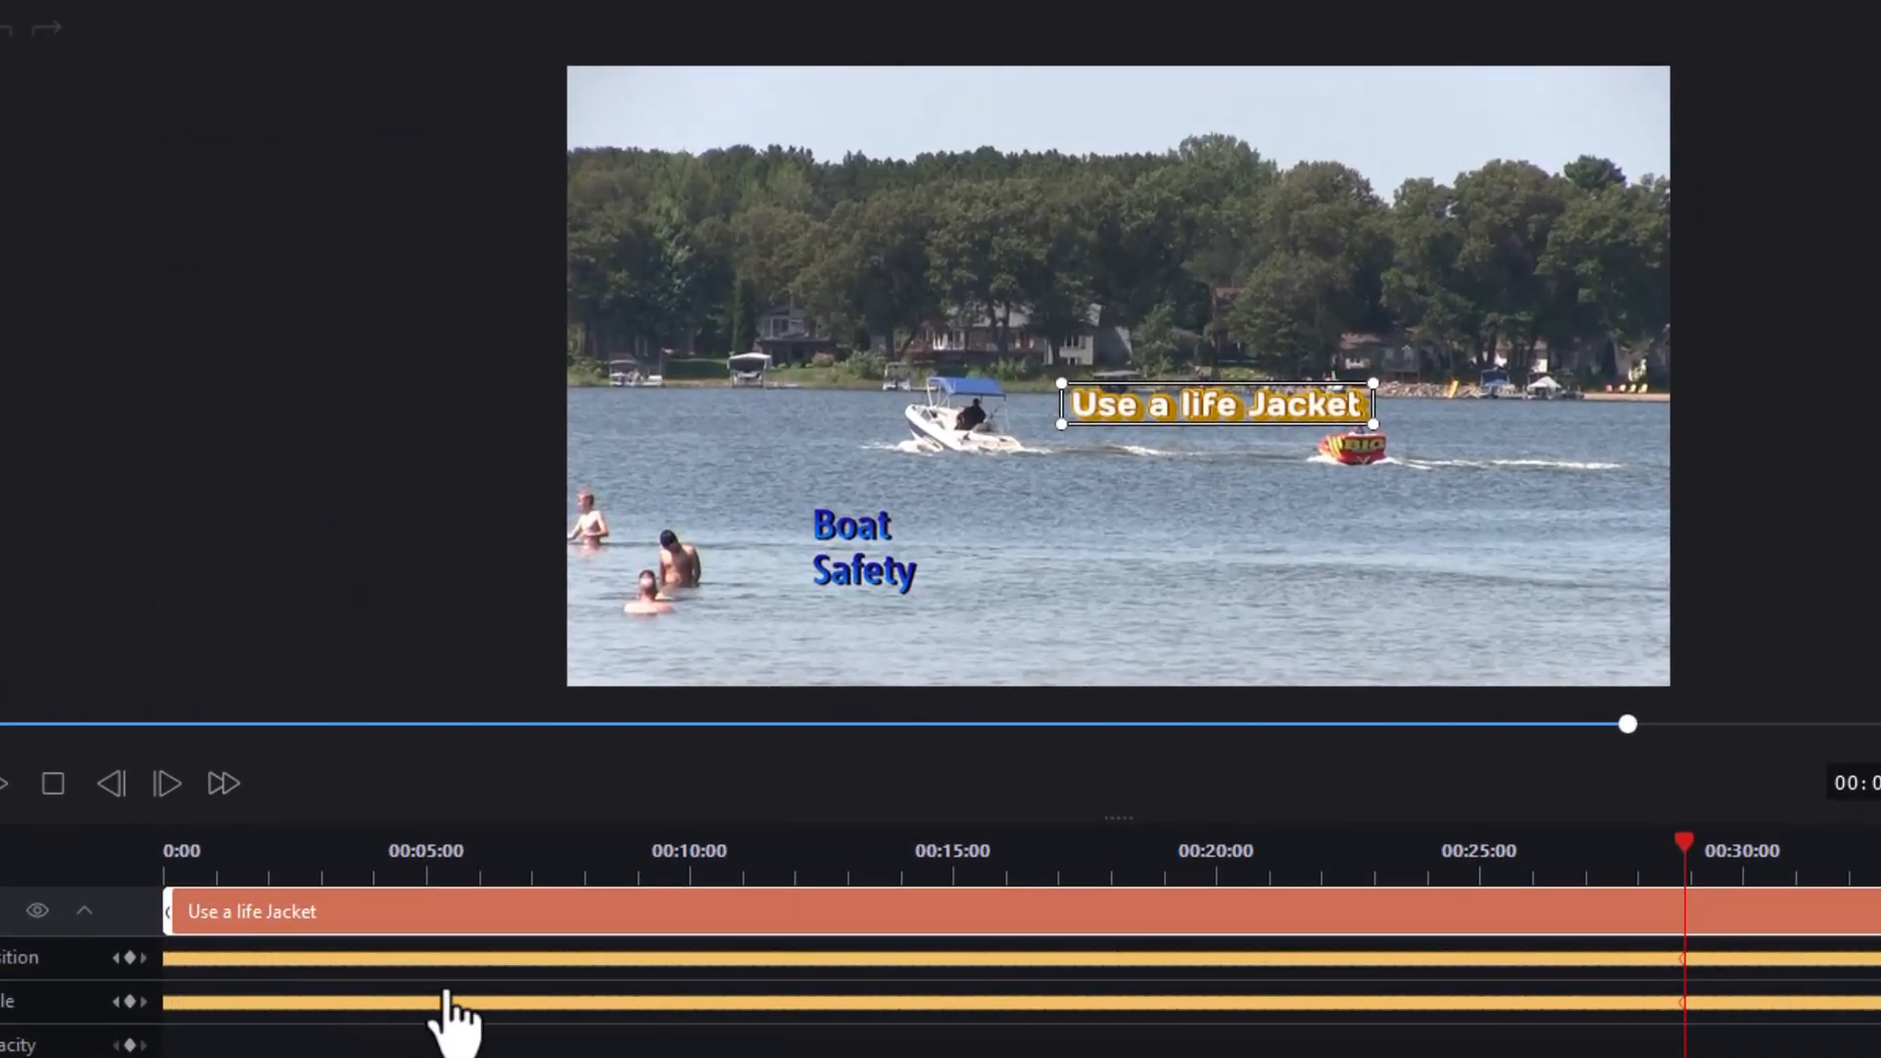
pyautogui.moveTo(461, 857); pyautogui.dragTo(1876, 833)
pyautogui.moveTo(862, 877); pyautogui.dragTo(1058, 867)
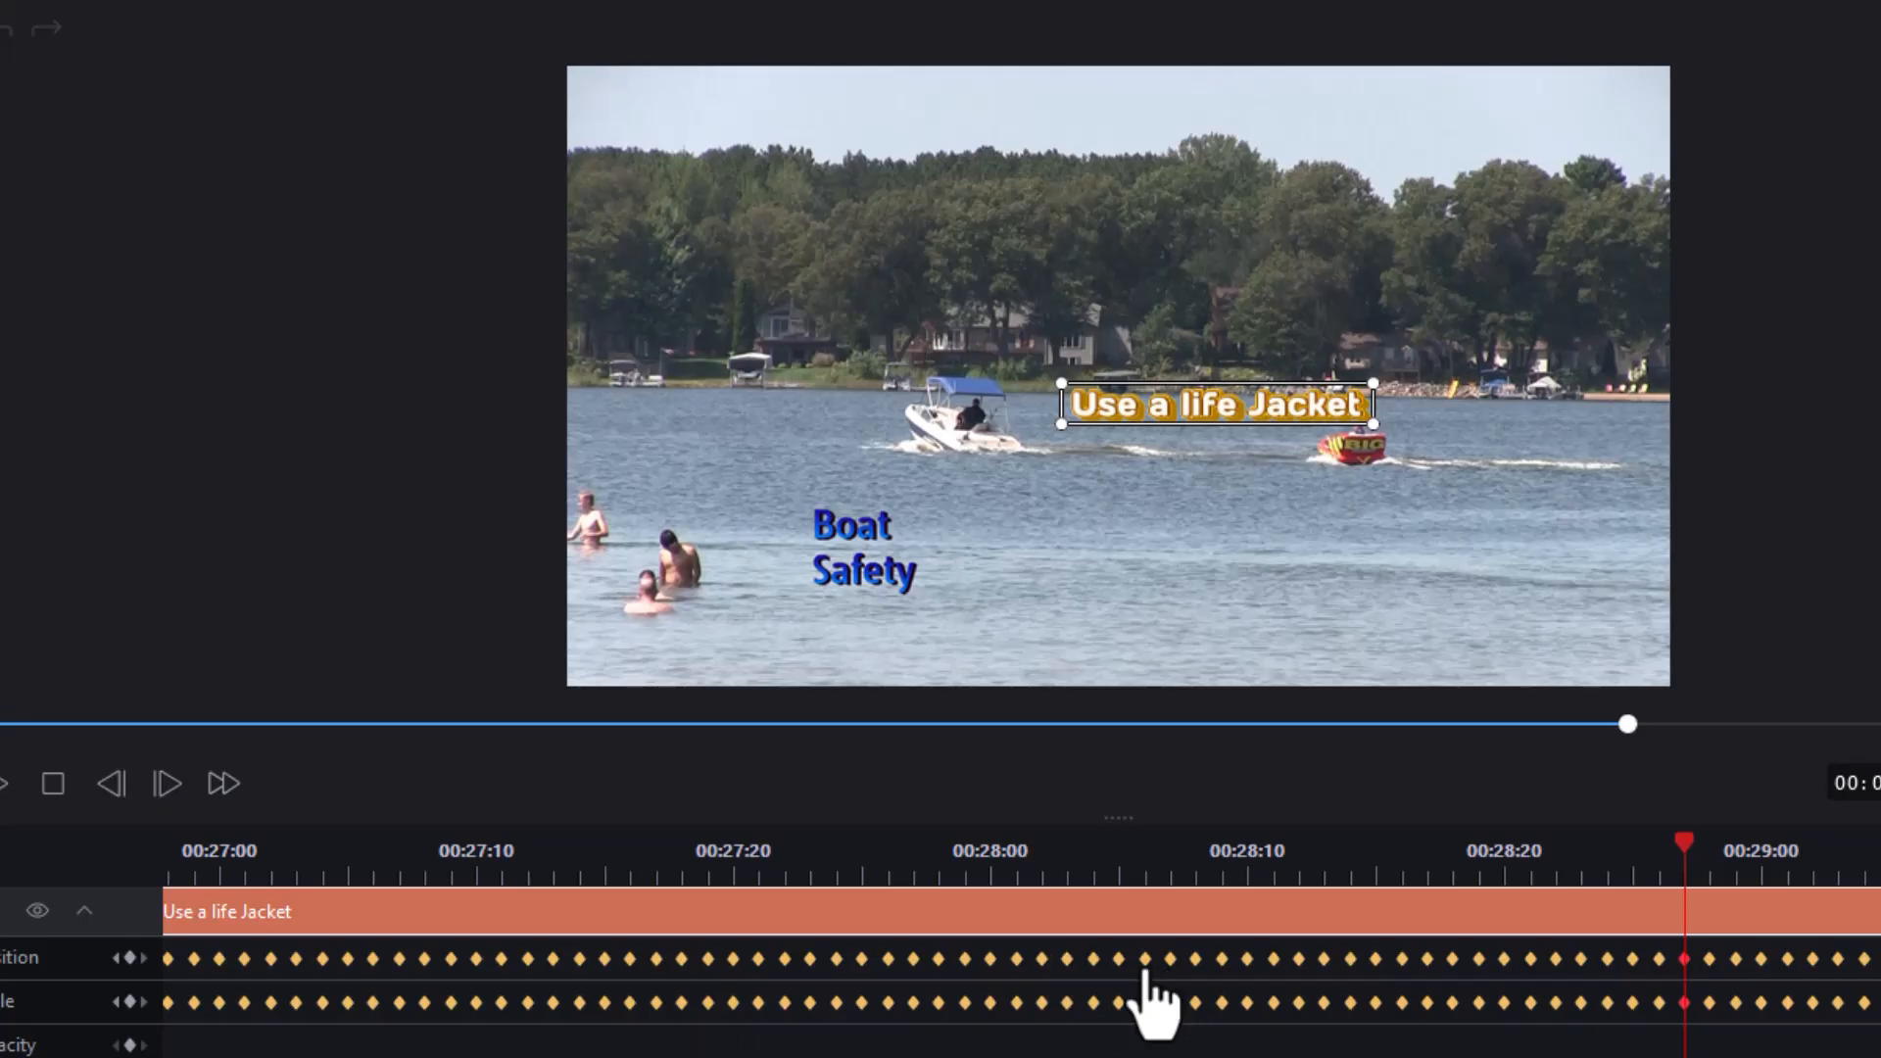
pyautogui.moveTo(1105, 818); pyautogui.dragTo(1470, 741)
pyautogui.moveTo(1130, 769); pyautogui.dragTo(1862, 776)
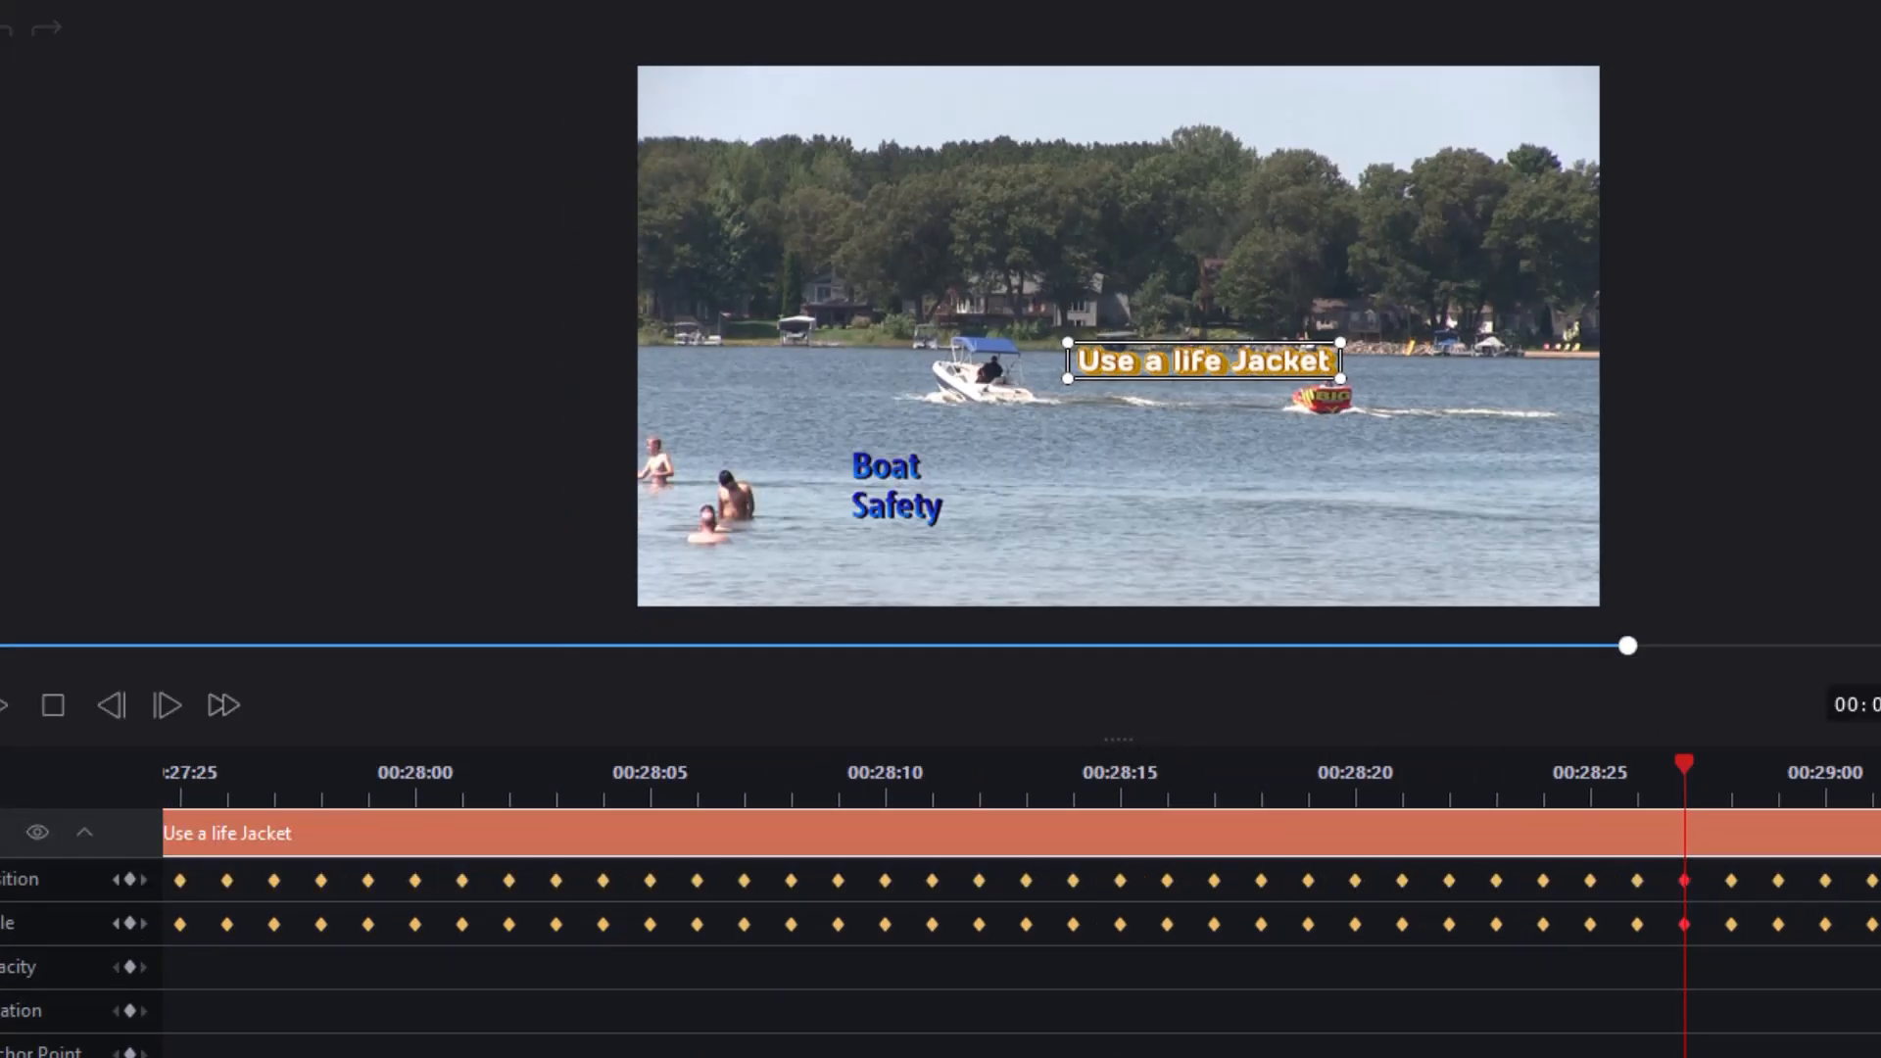
pyautogui.click(1121, 878)
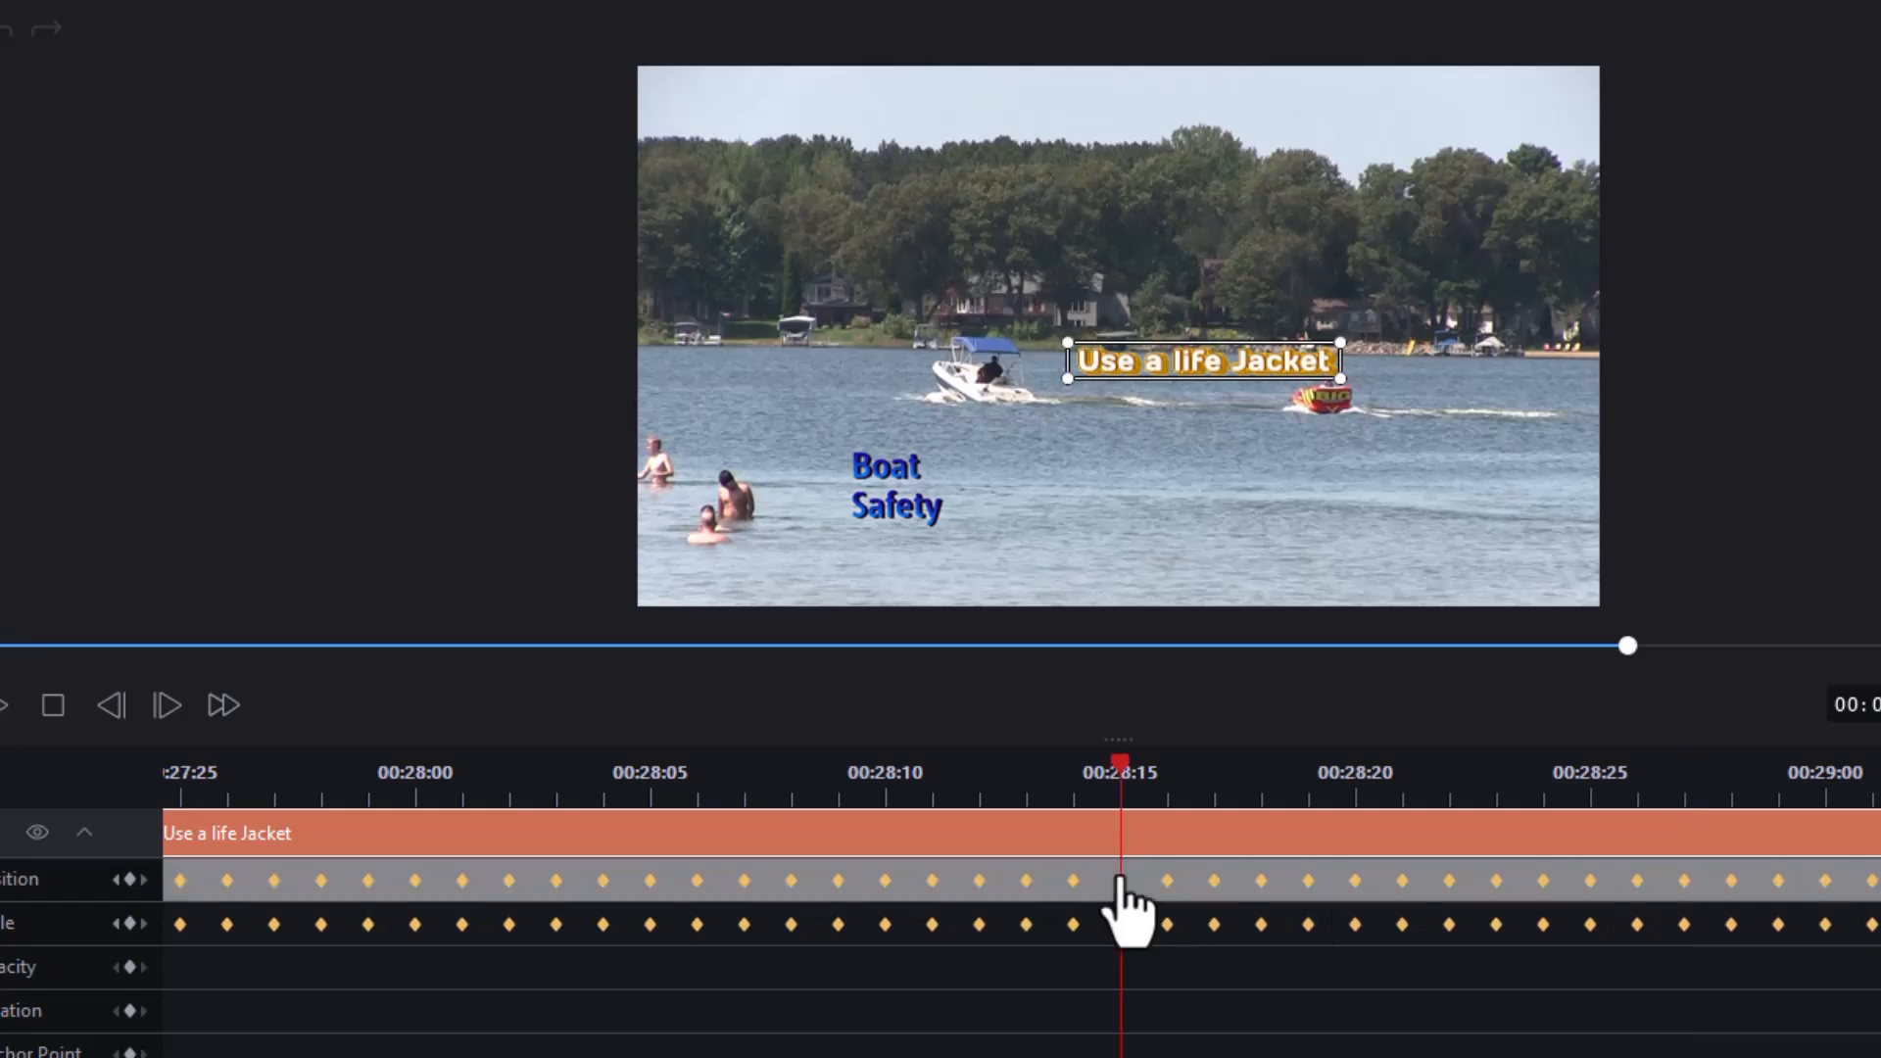
pyautogui.rightClick(1122, 878)
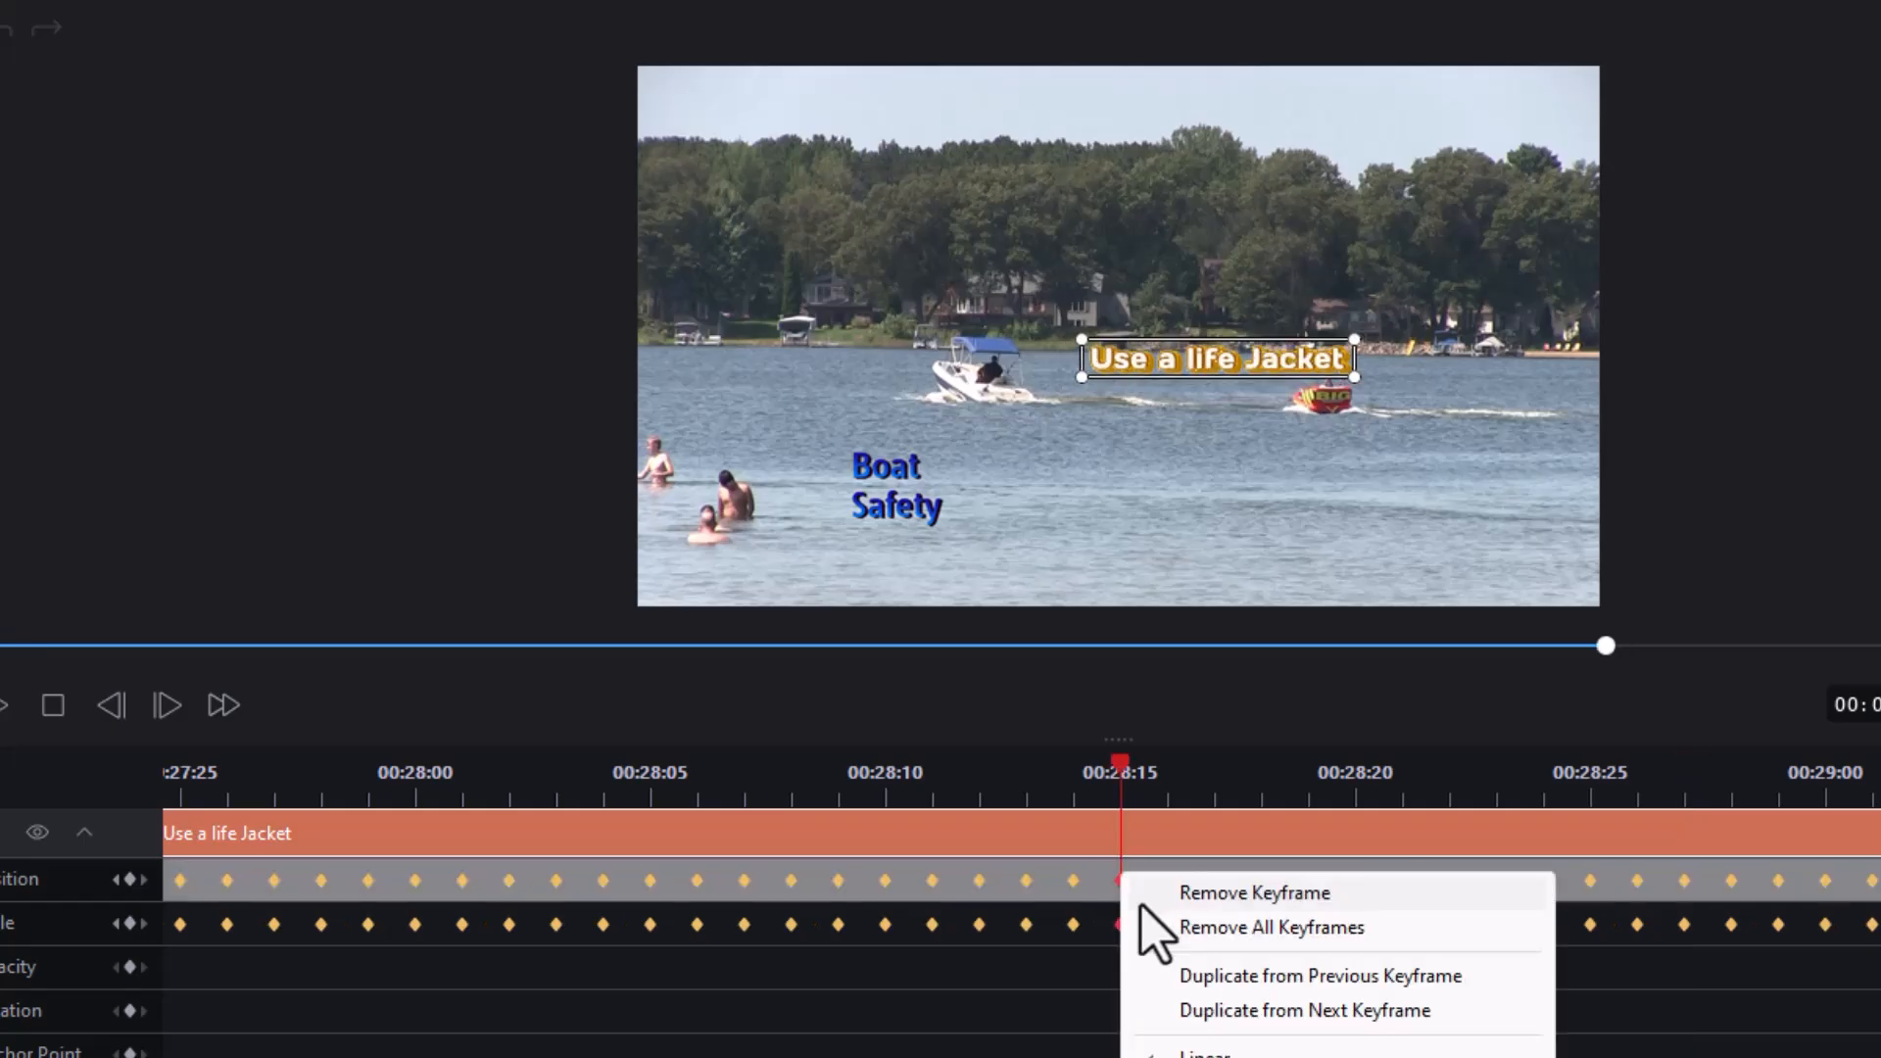
pyautogui.click(1215, 892)
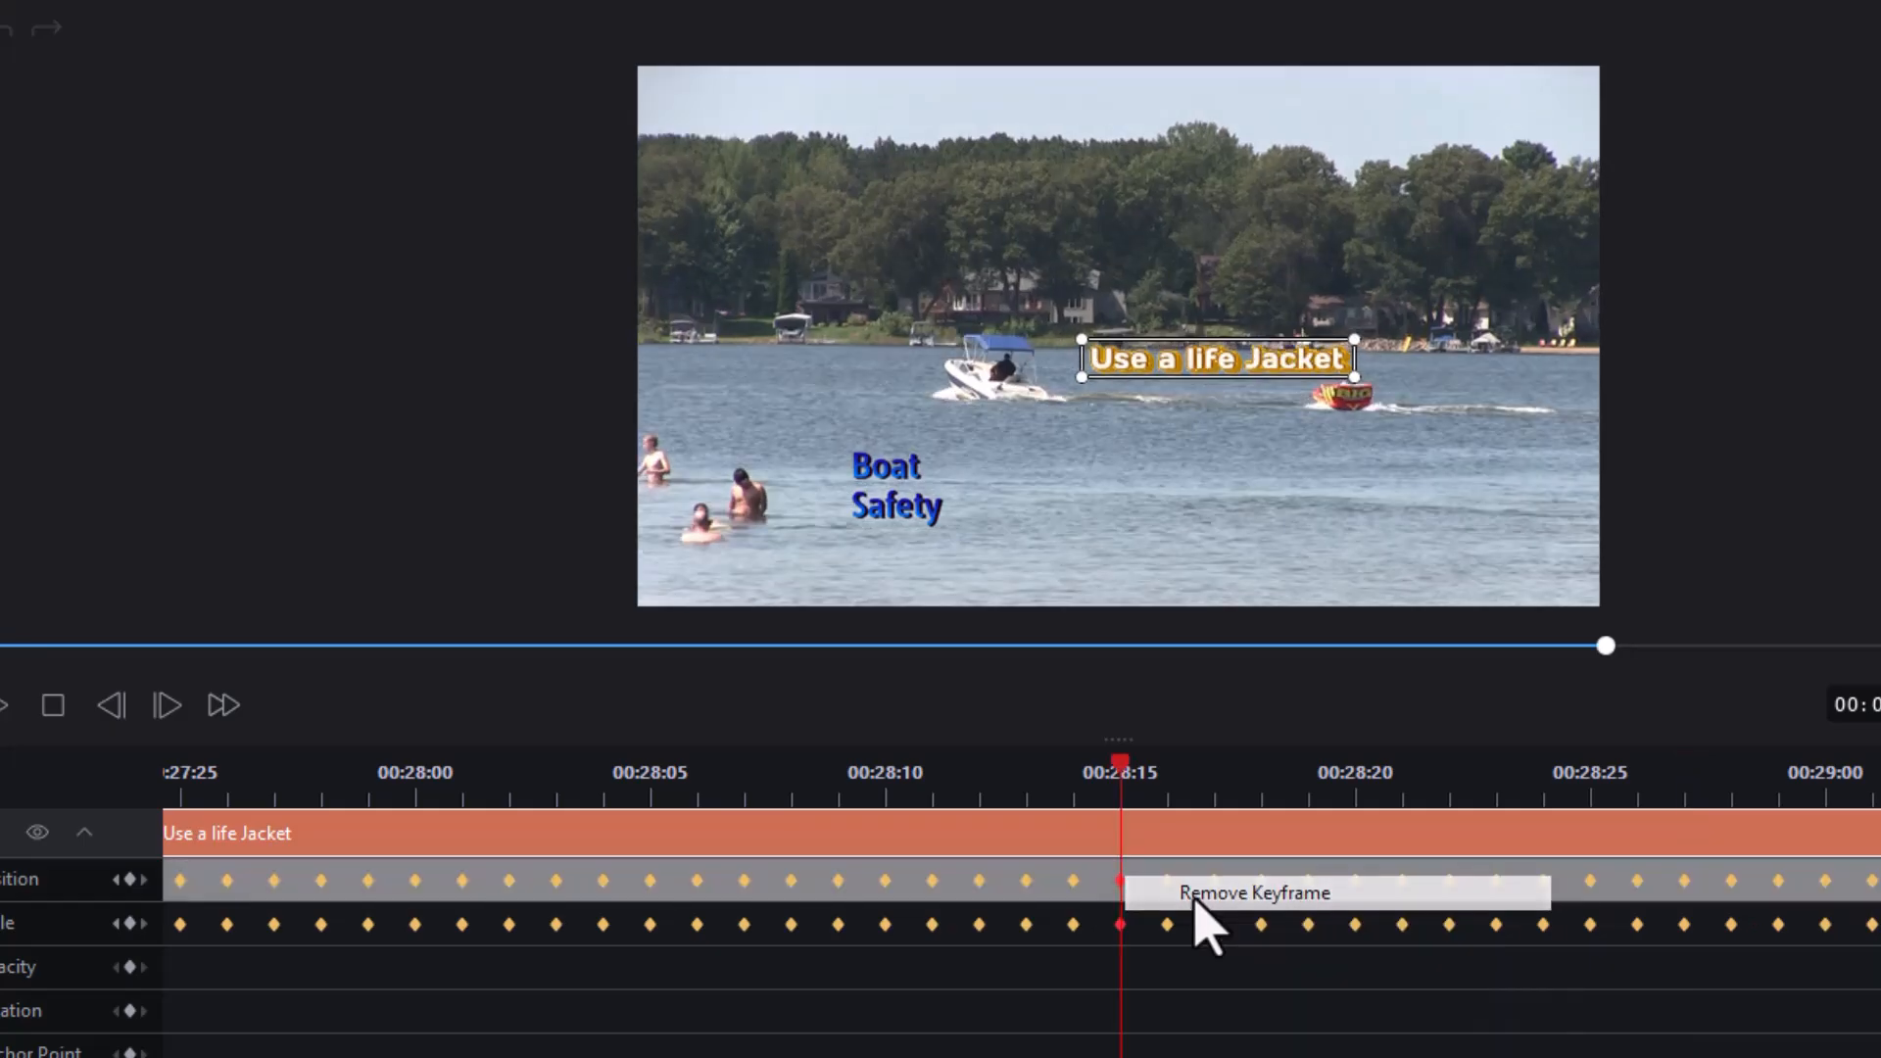
# Remove the title's Scale keyframe at 00:28:15.
pyautogui.click(1120, 924)
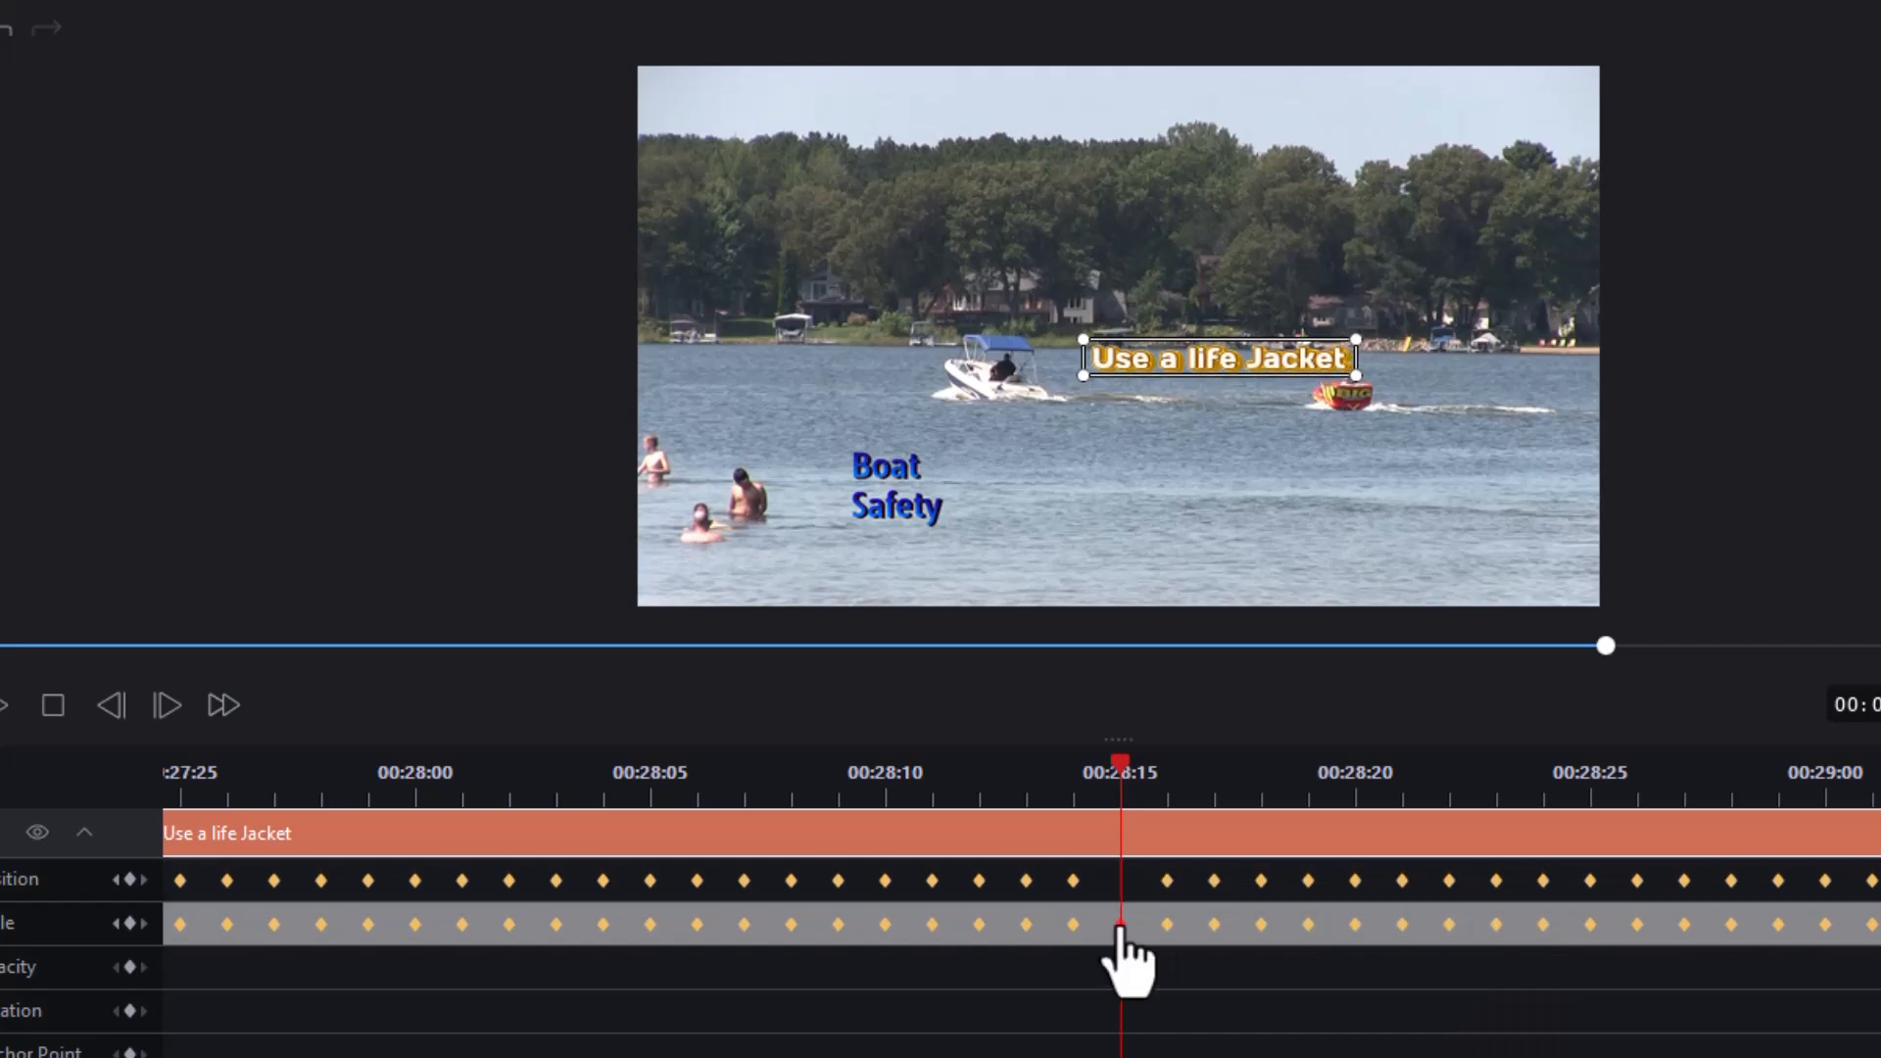
pyautogui.rightClick(1120, 925)
pyautogui.click(1199, 946)
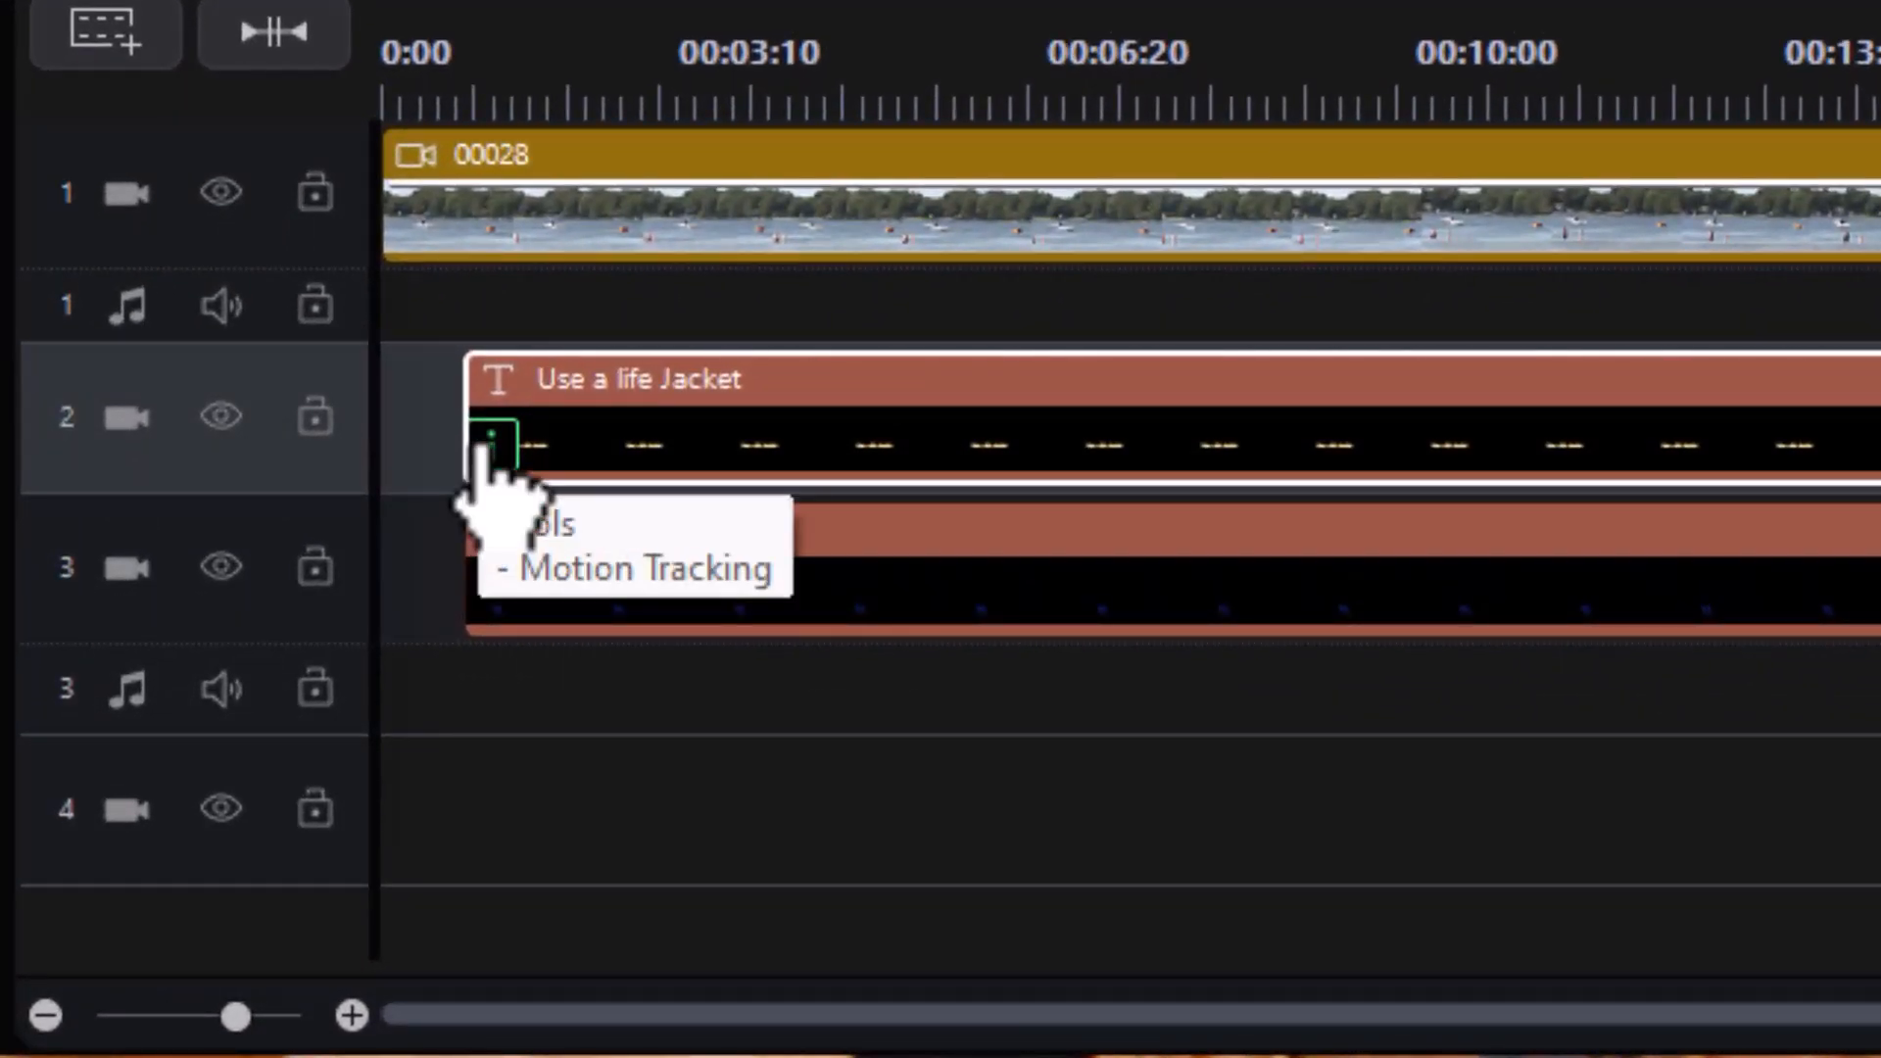
# Turn off motion tracking for the "Use a life Jacket" title and reopen the title in advanced title editing.
pyautogui.click(465, 478)
pyautogui.click(604, 519)
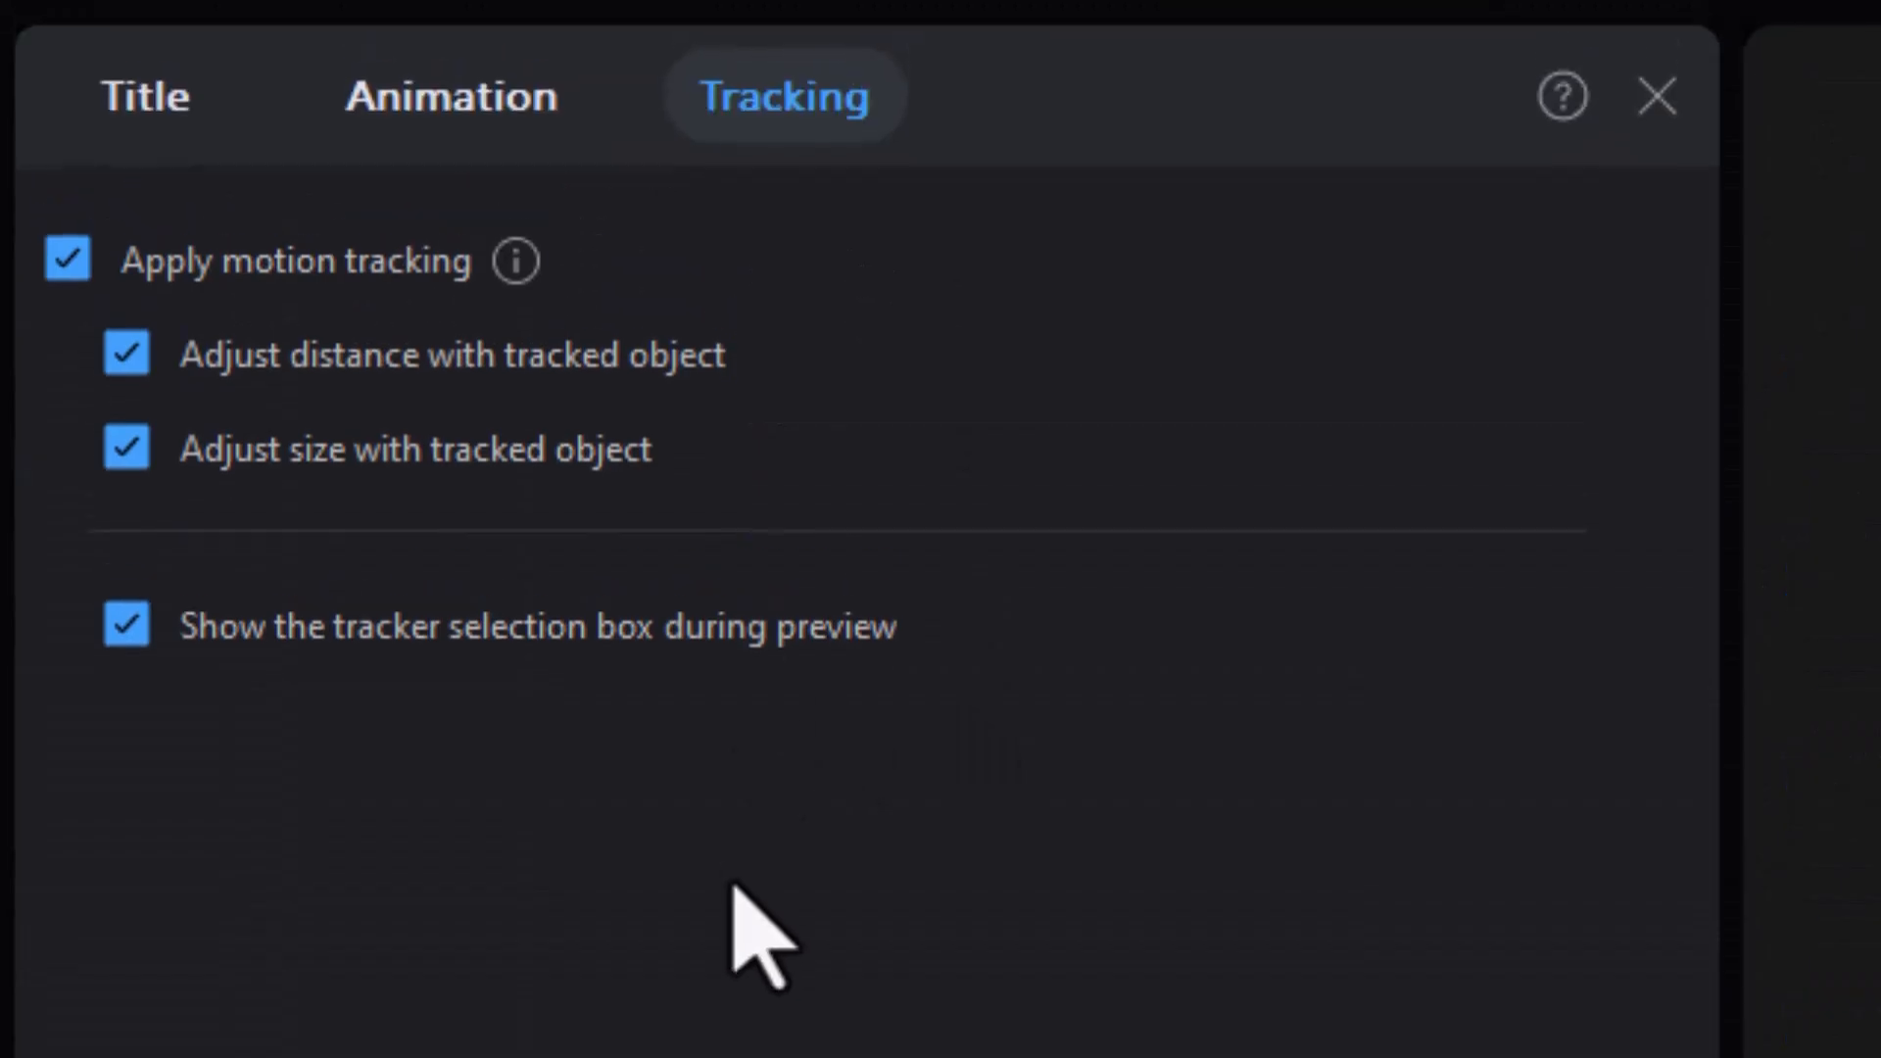
pyautogui.click(67, 263)
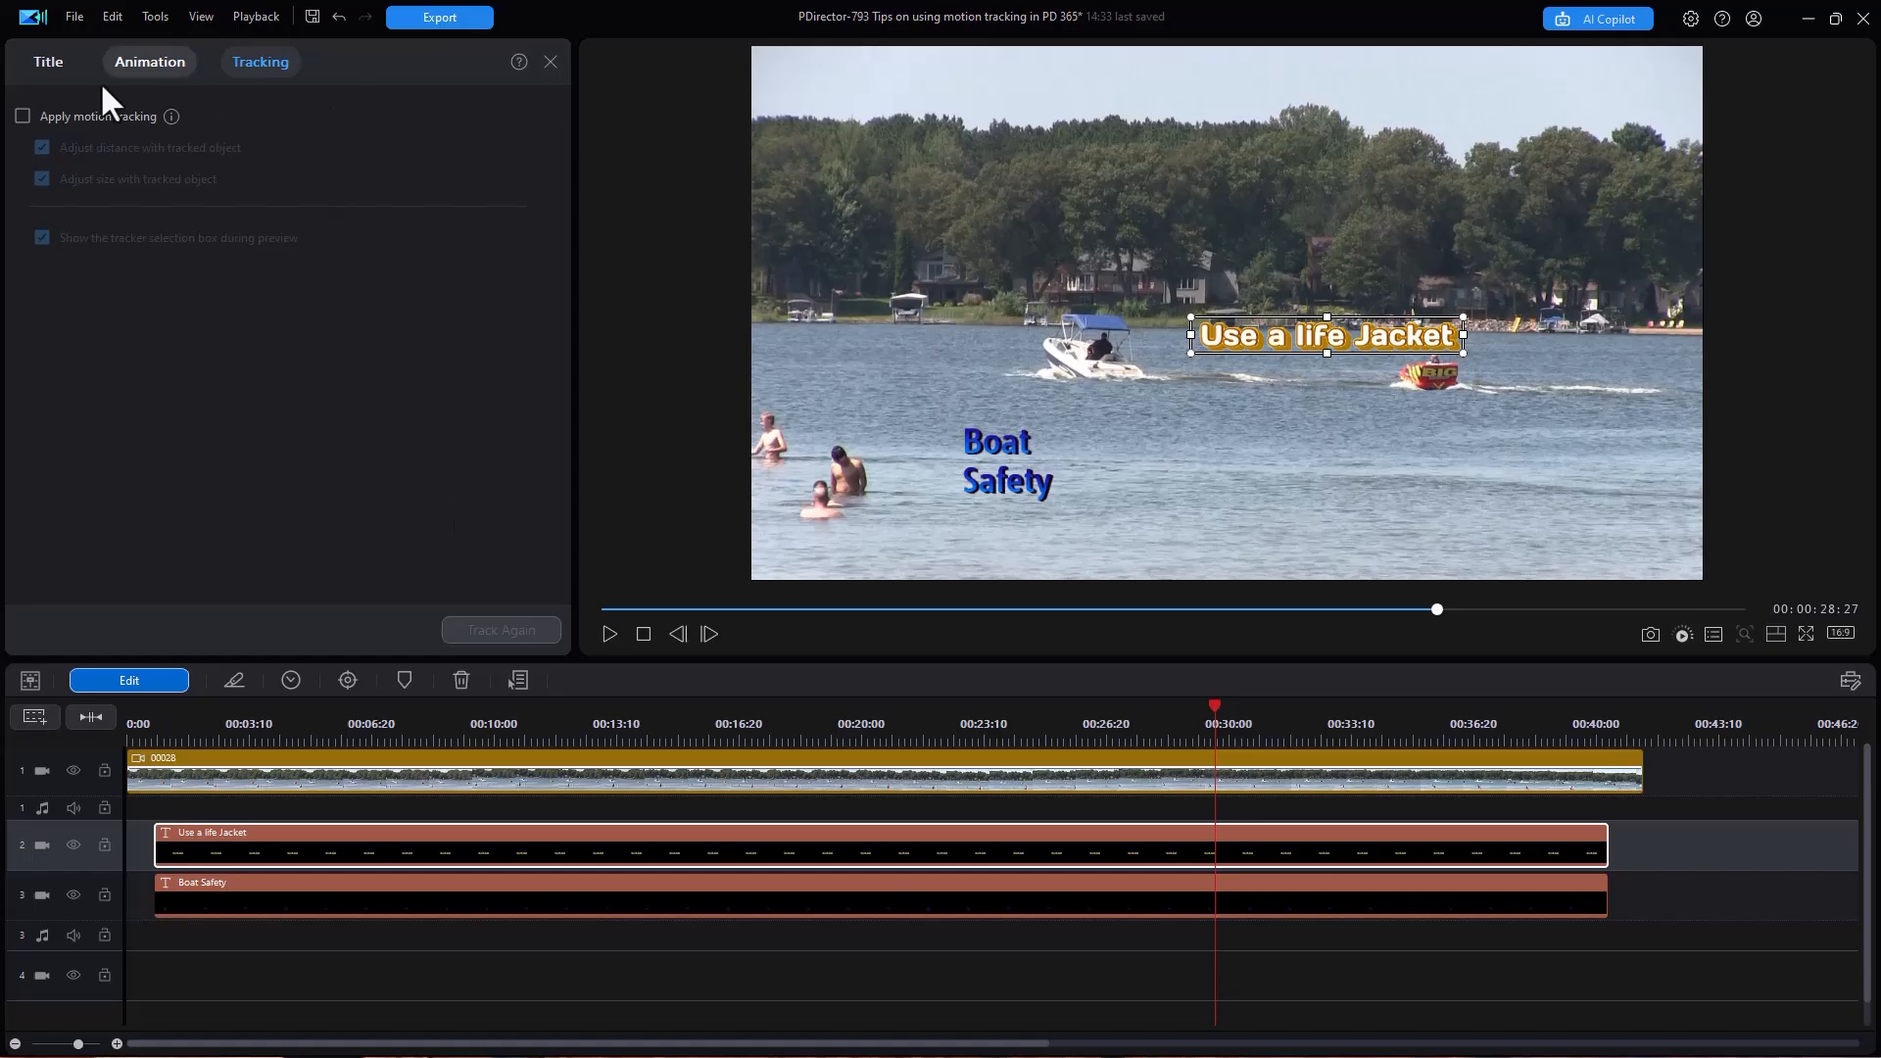
pyautogui.click(51, 63)
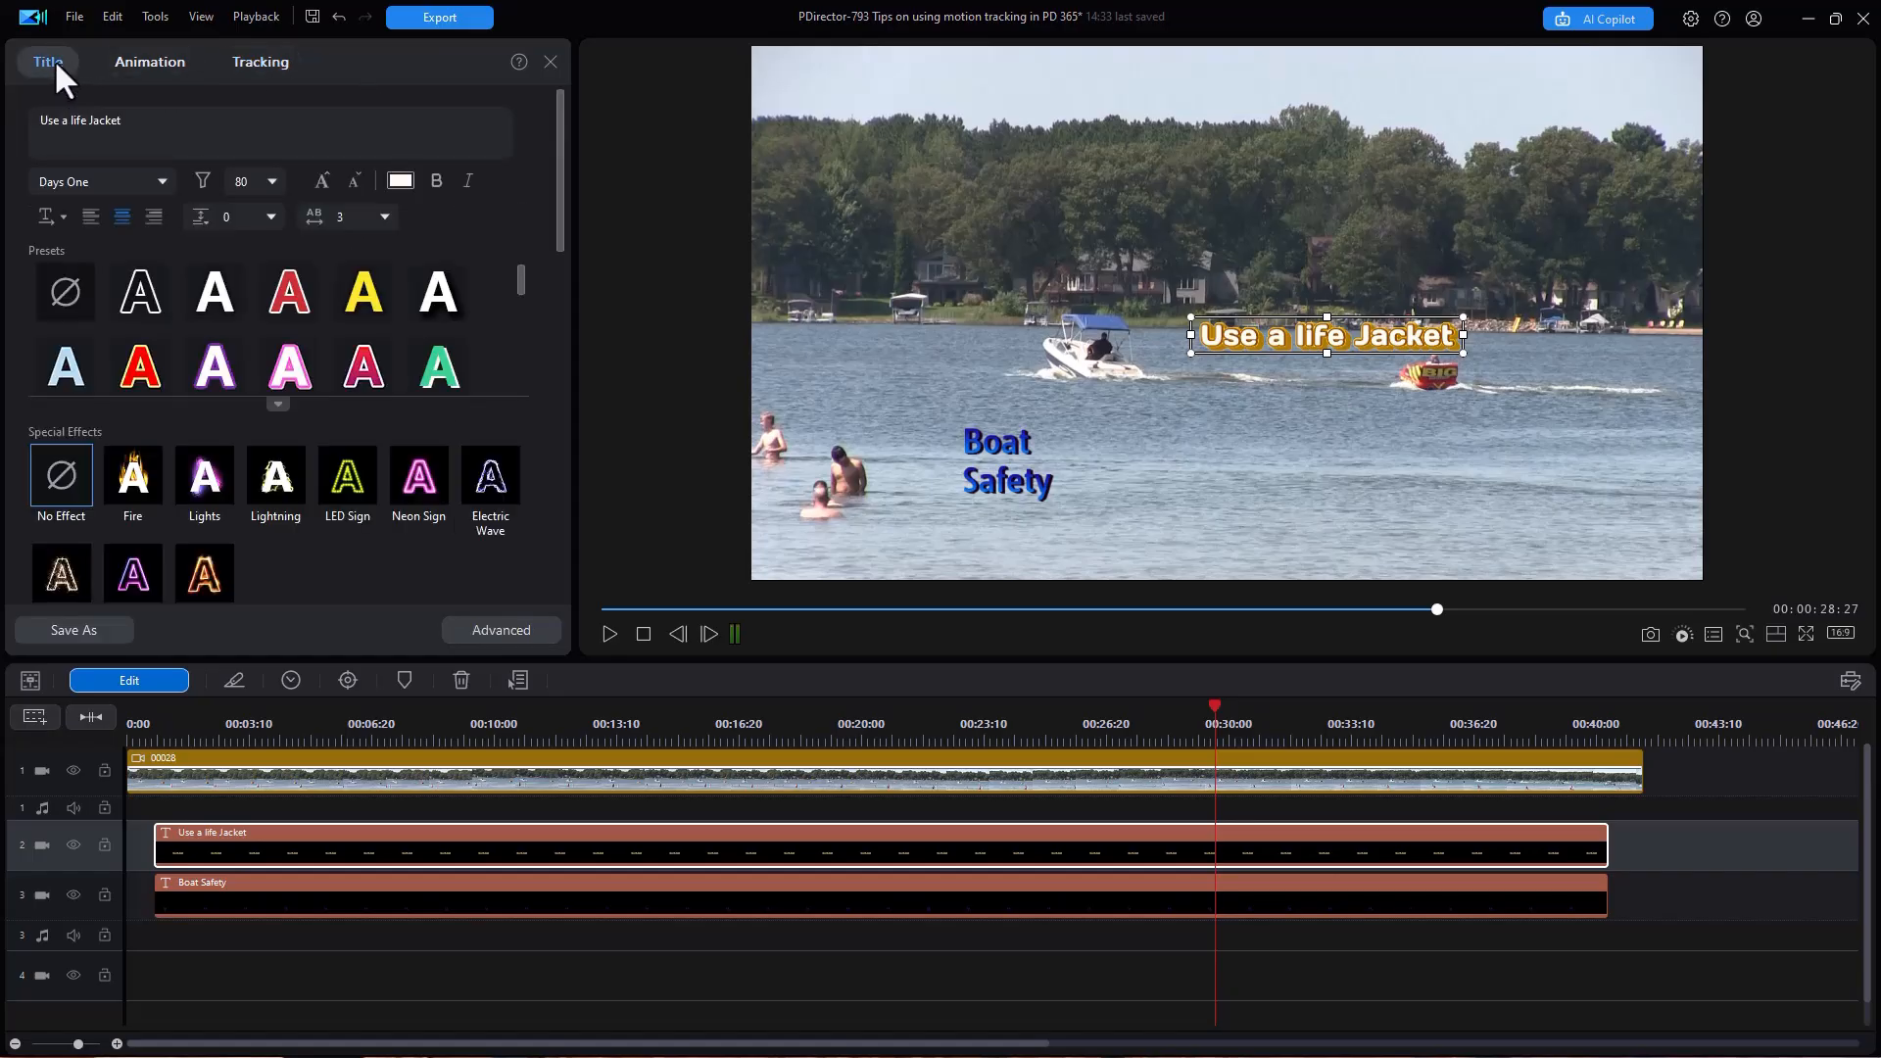
pyautogui.click(495, 630)
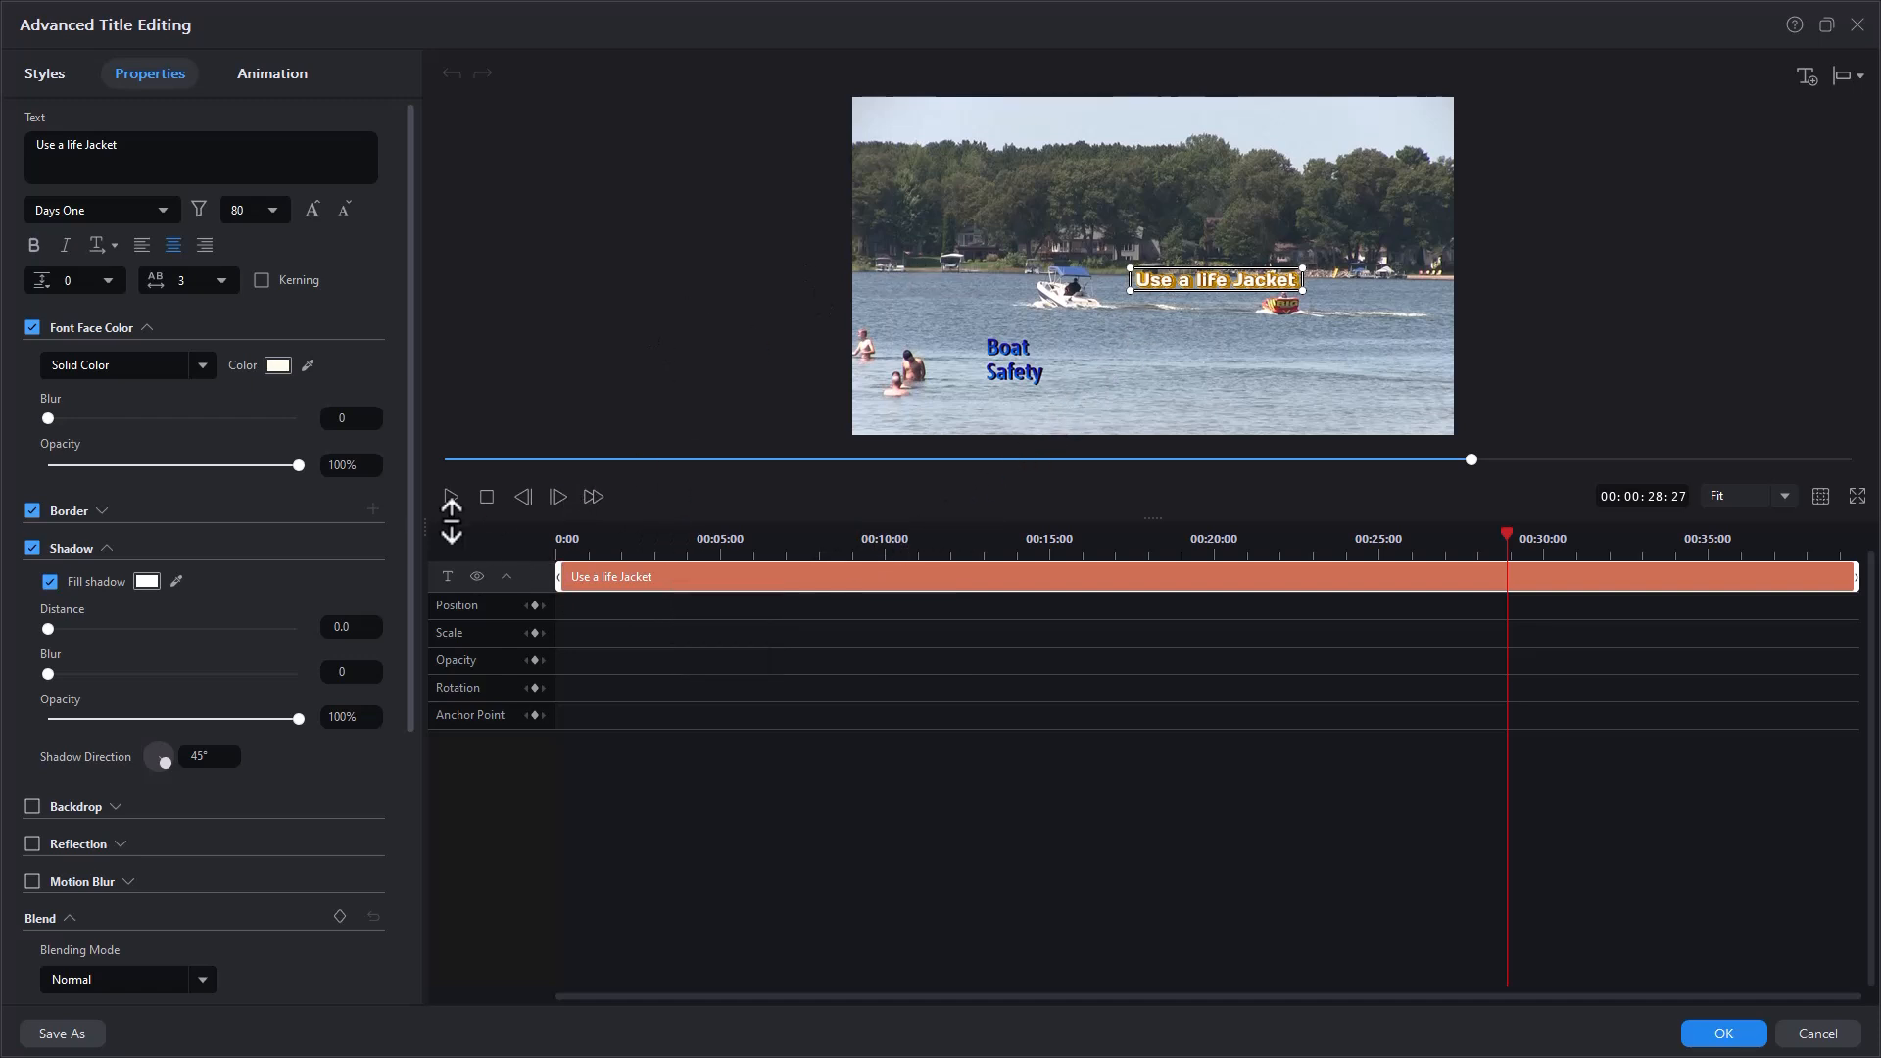
# Enlarge the "Use a life Jacket" title at the start of the clip and place it just behind the boat as the first Position keyframe.
pyautogui.click(486, 497)
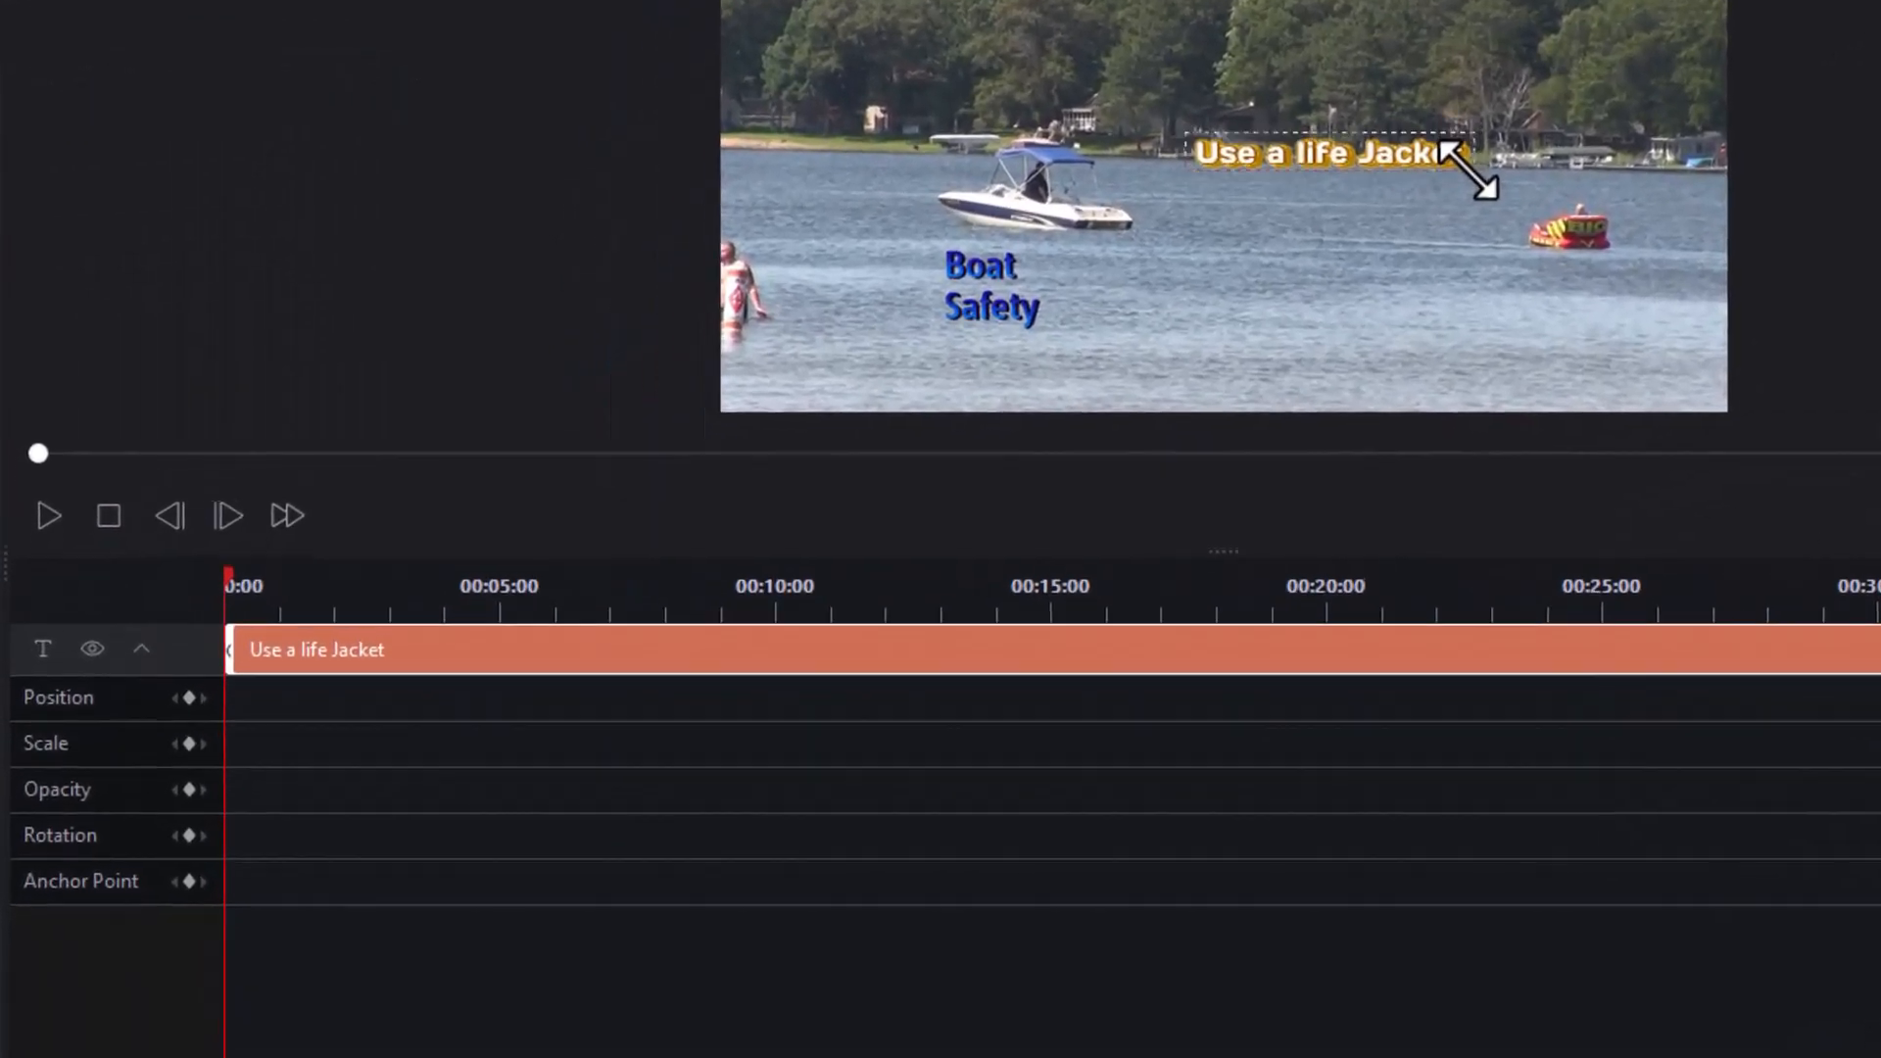
pyautogui.moveTo(1159, 363); pyautogui.dragTo(1191, 396)
pyautogui.moveTo(1614, 158); pyautogui.dragTo(1650, 140)
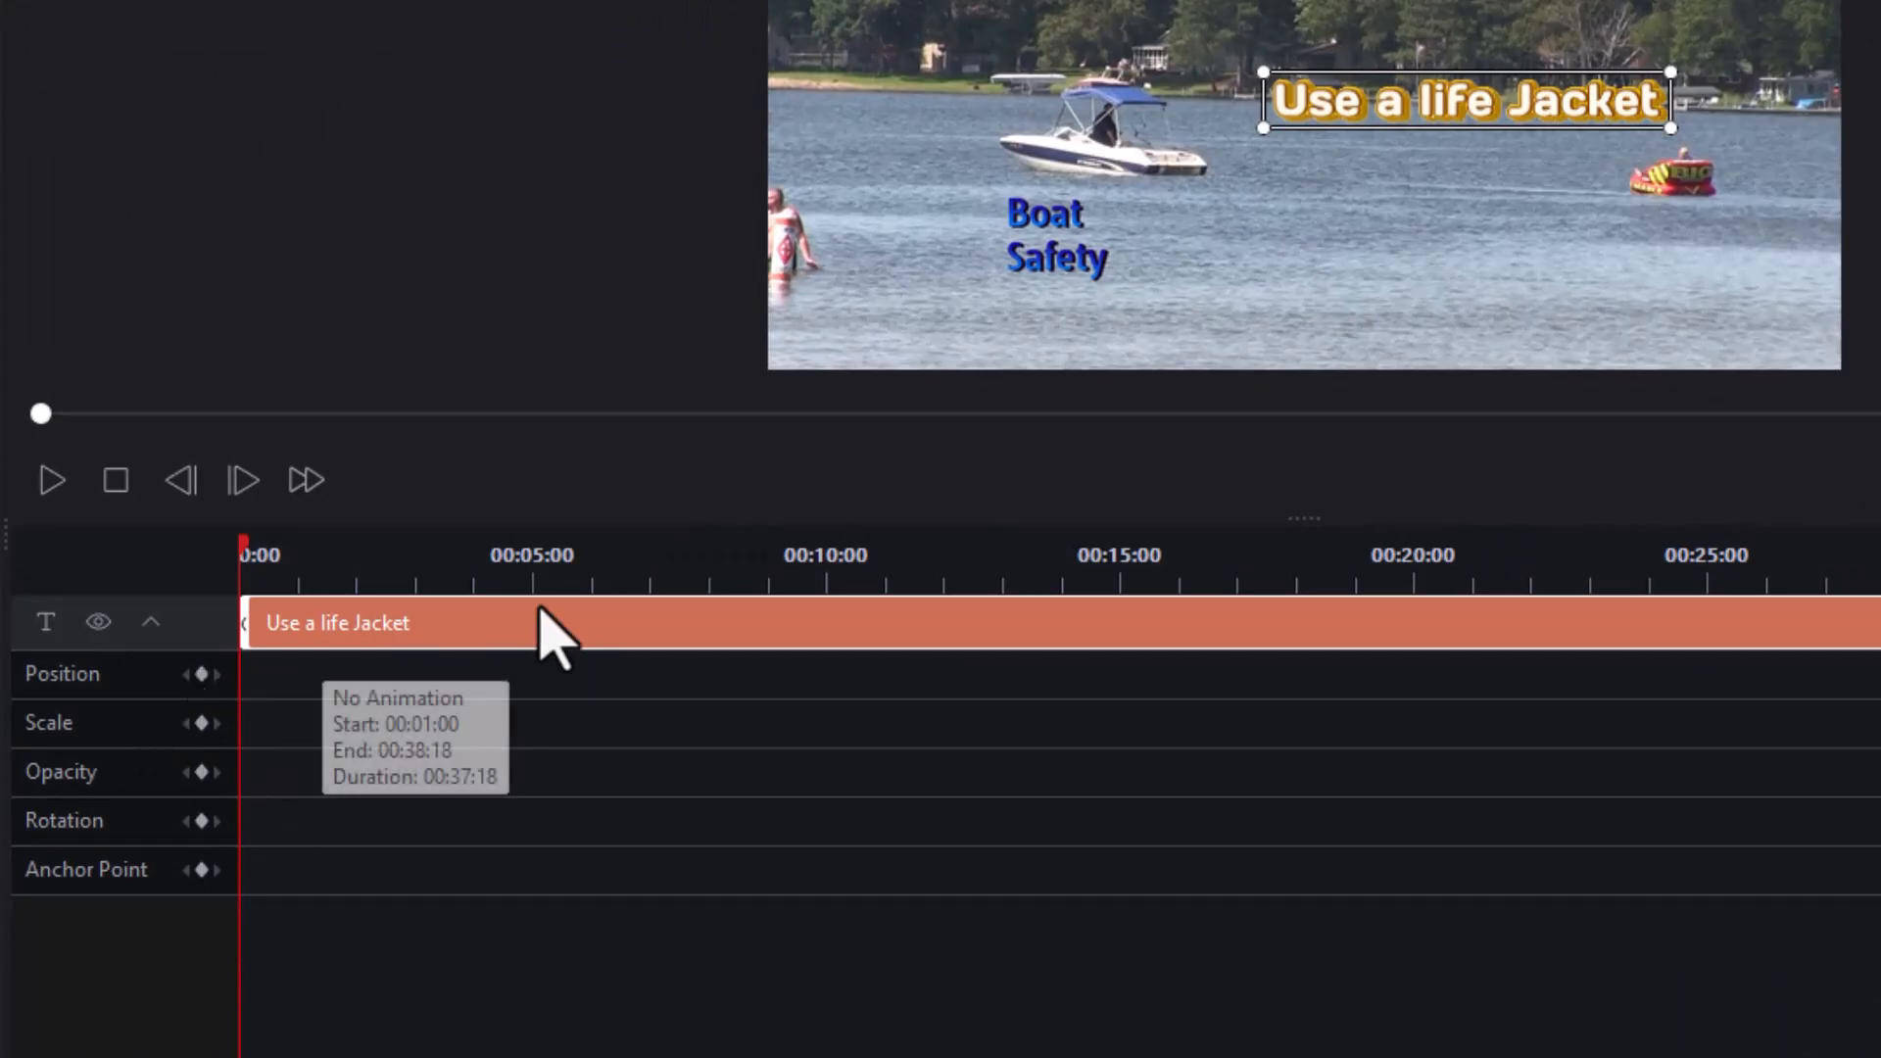
pyautogui.moveTo(1378, 59); pyautogui.dragTo(1368, 119)
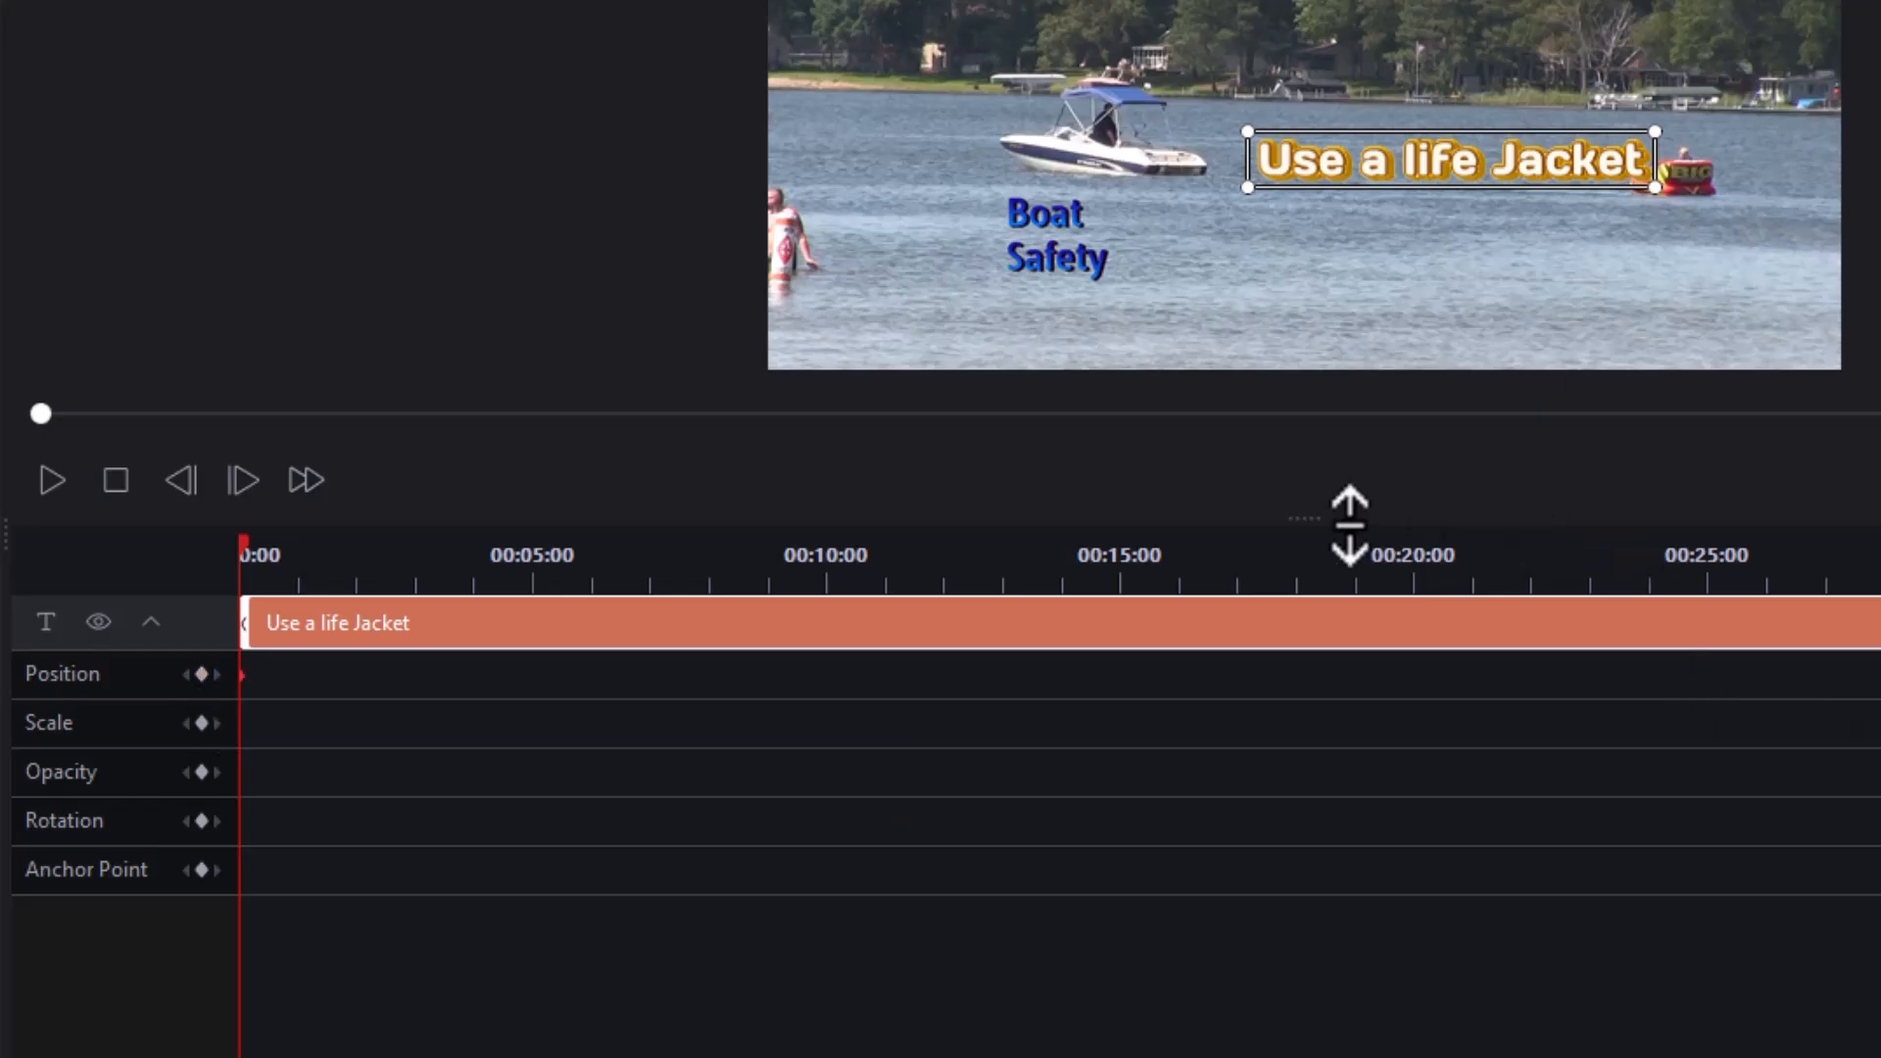
# Reposition the title behind the boat at about 20, 8.5 and 14 seconds, adding a Position keyframe at each time.
pyautogui.click(1403, 554)
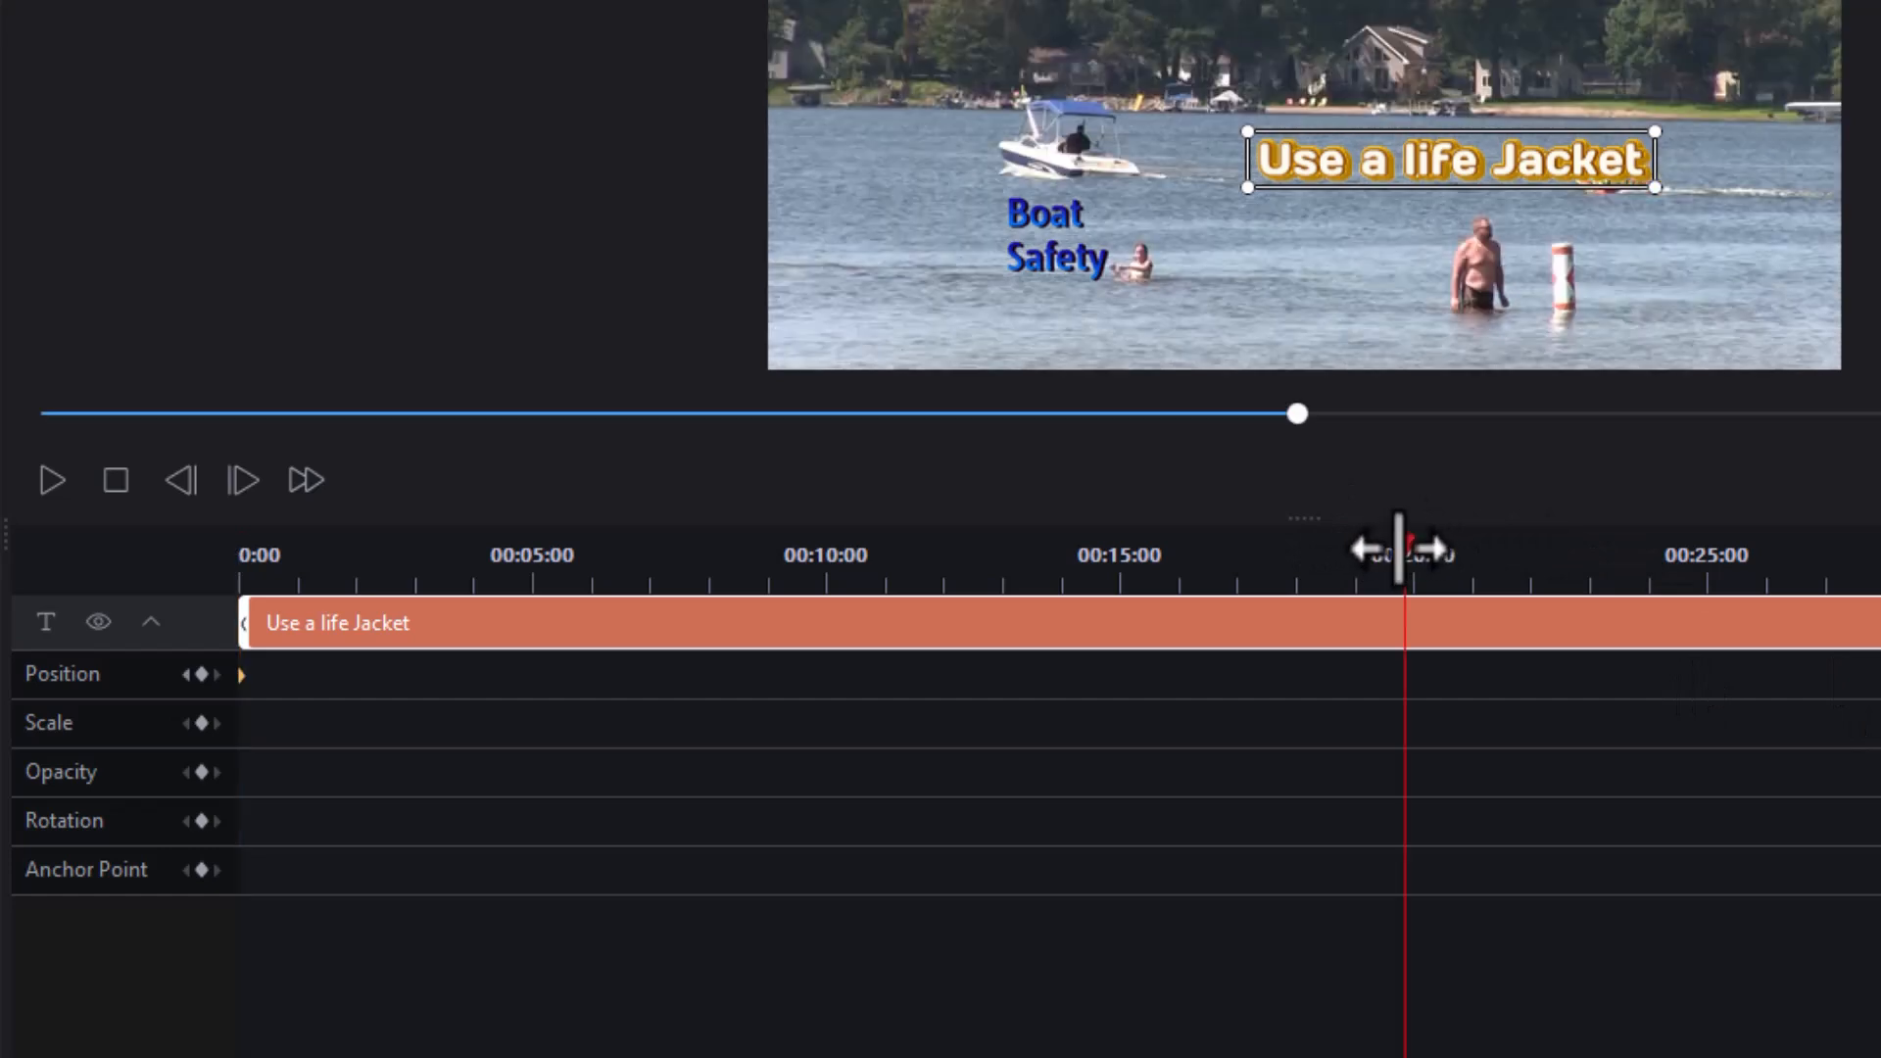
pyautogui.moveTo(1418, 130); pyautogui.dragTo(1349, 137)
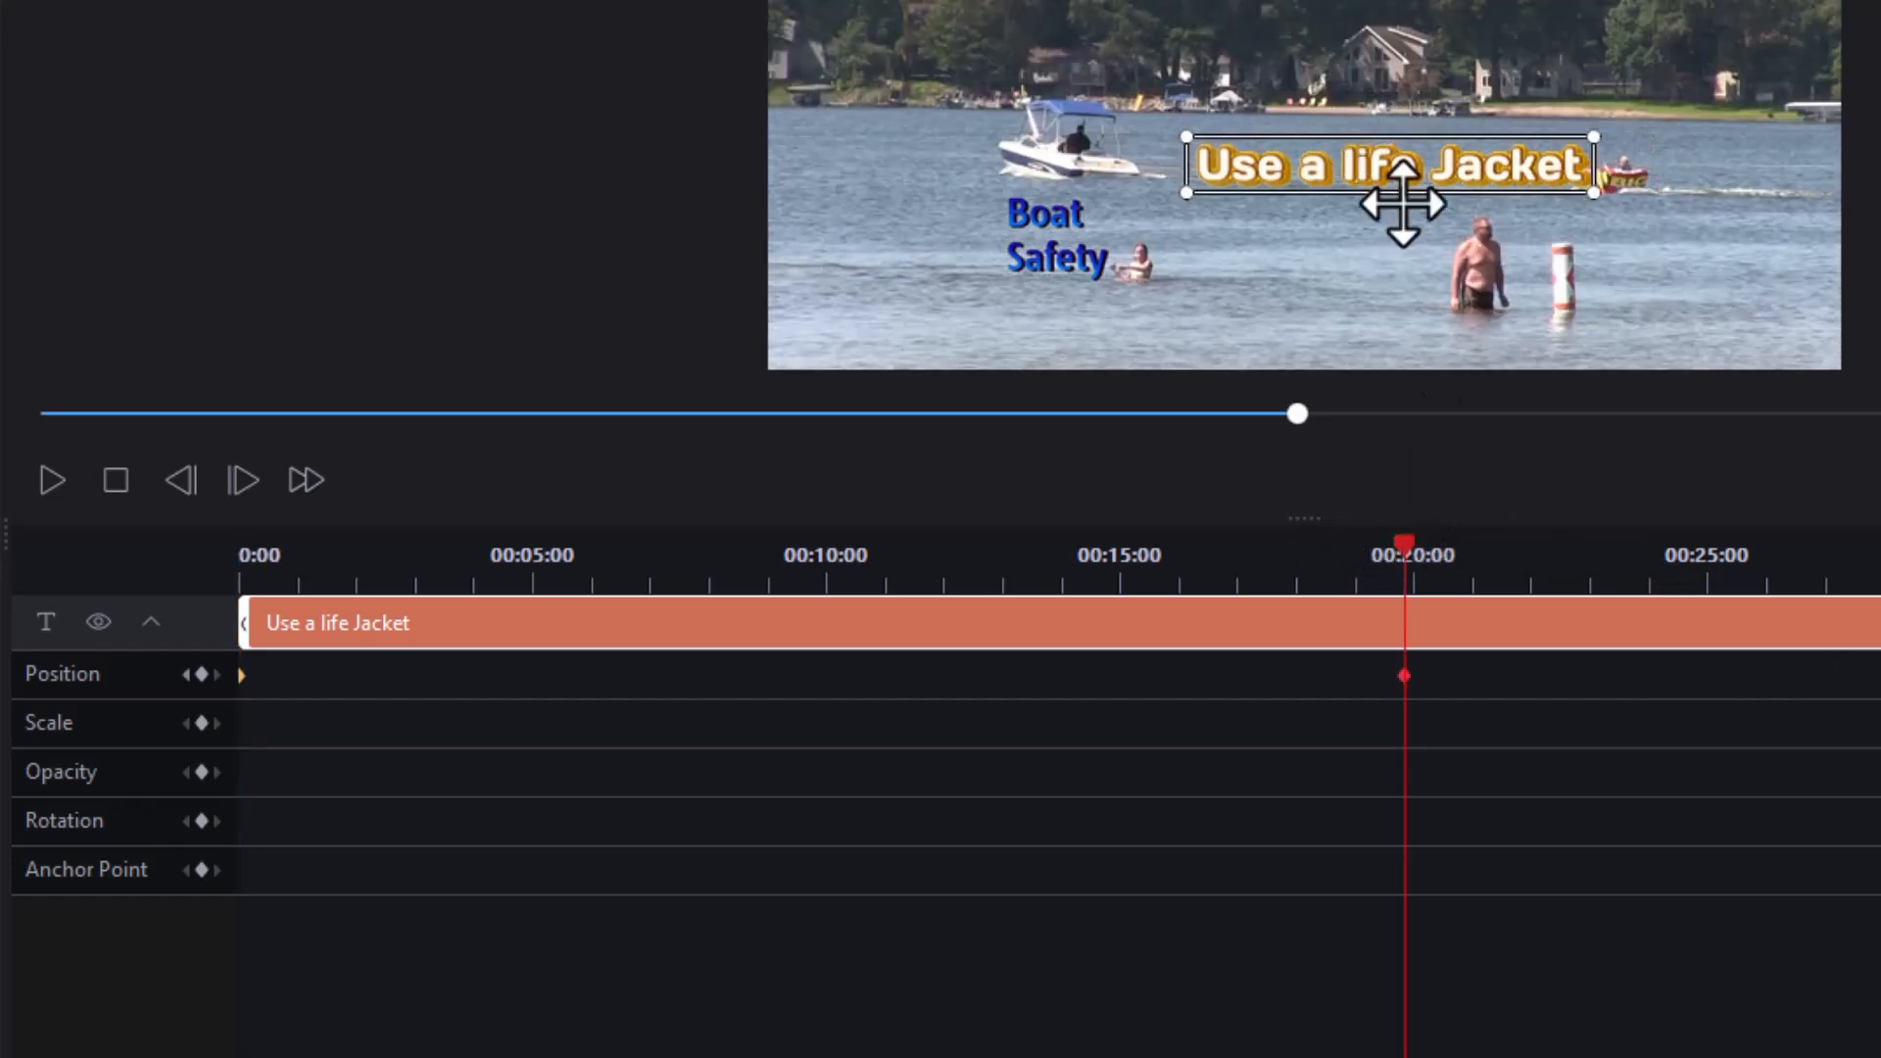
pyautogui.click(749, 554)
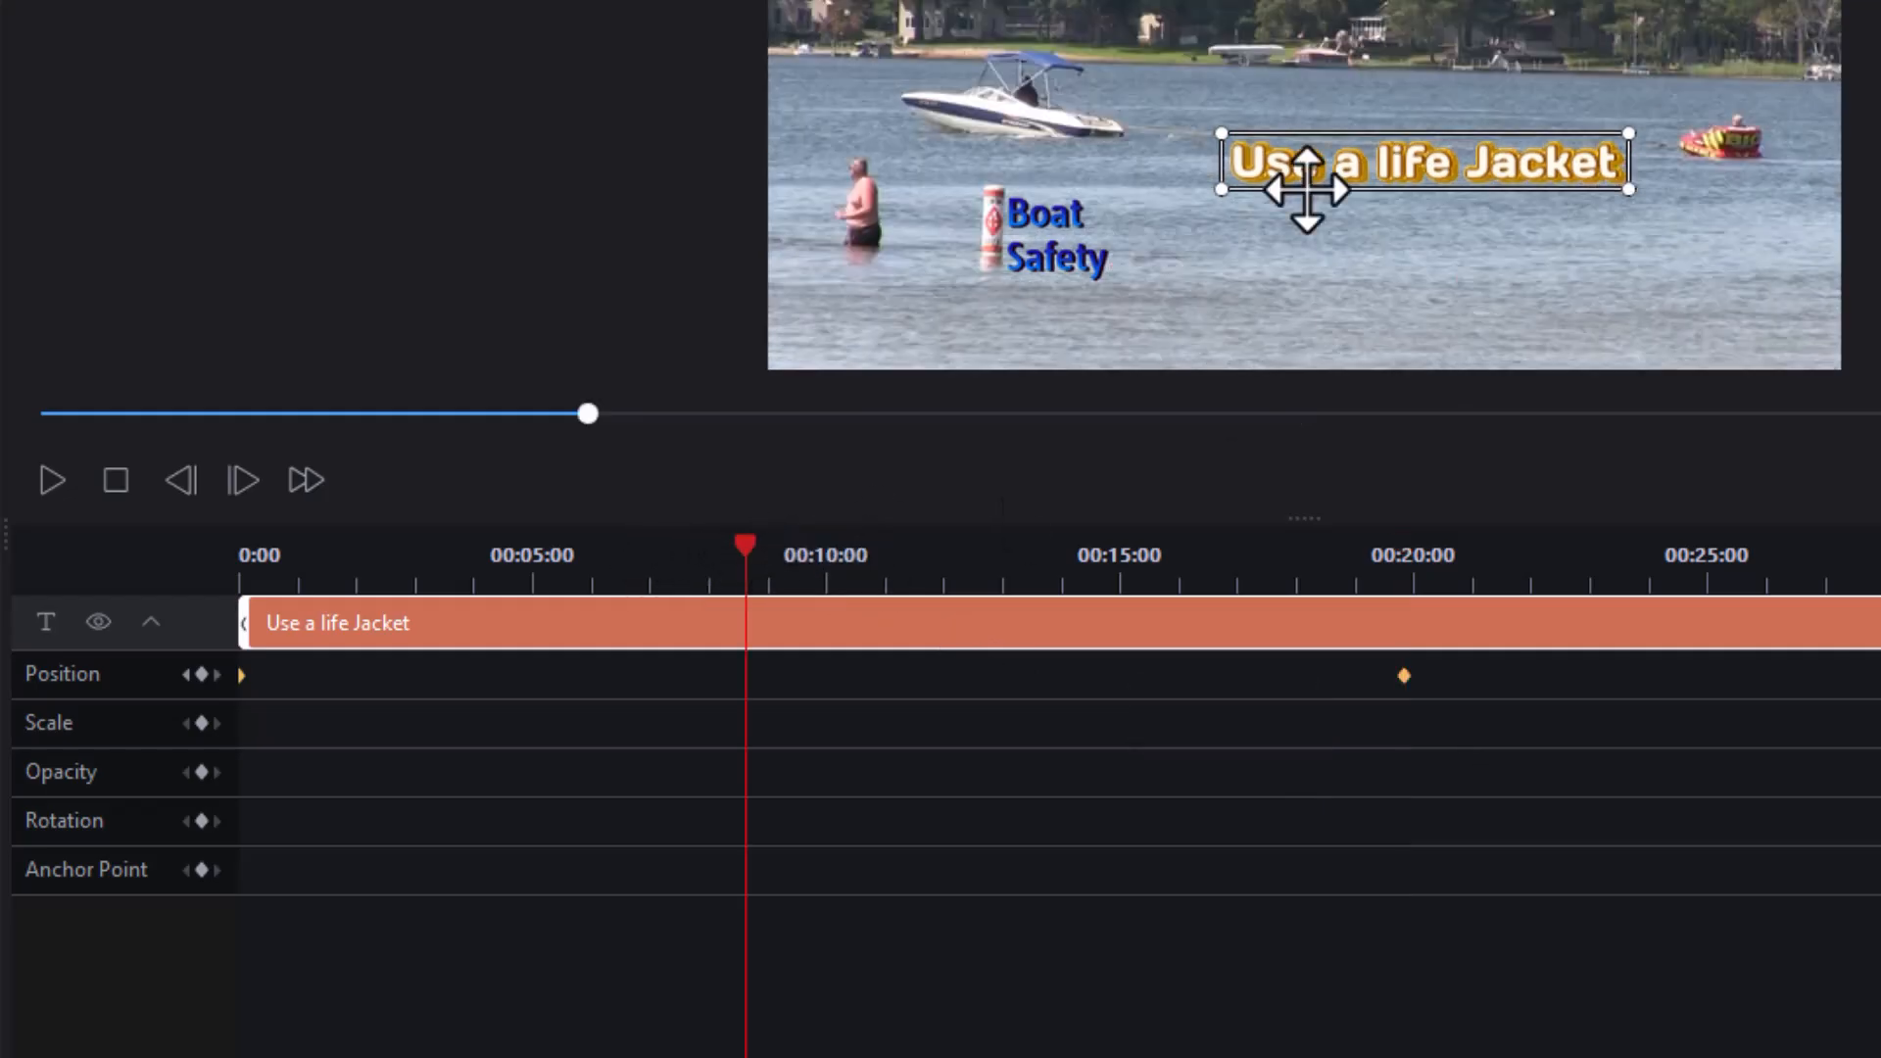
pyautogui.moveTo(1331, 126); pyautogui.dragTo(1272, 100)
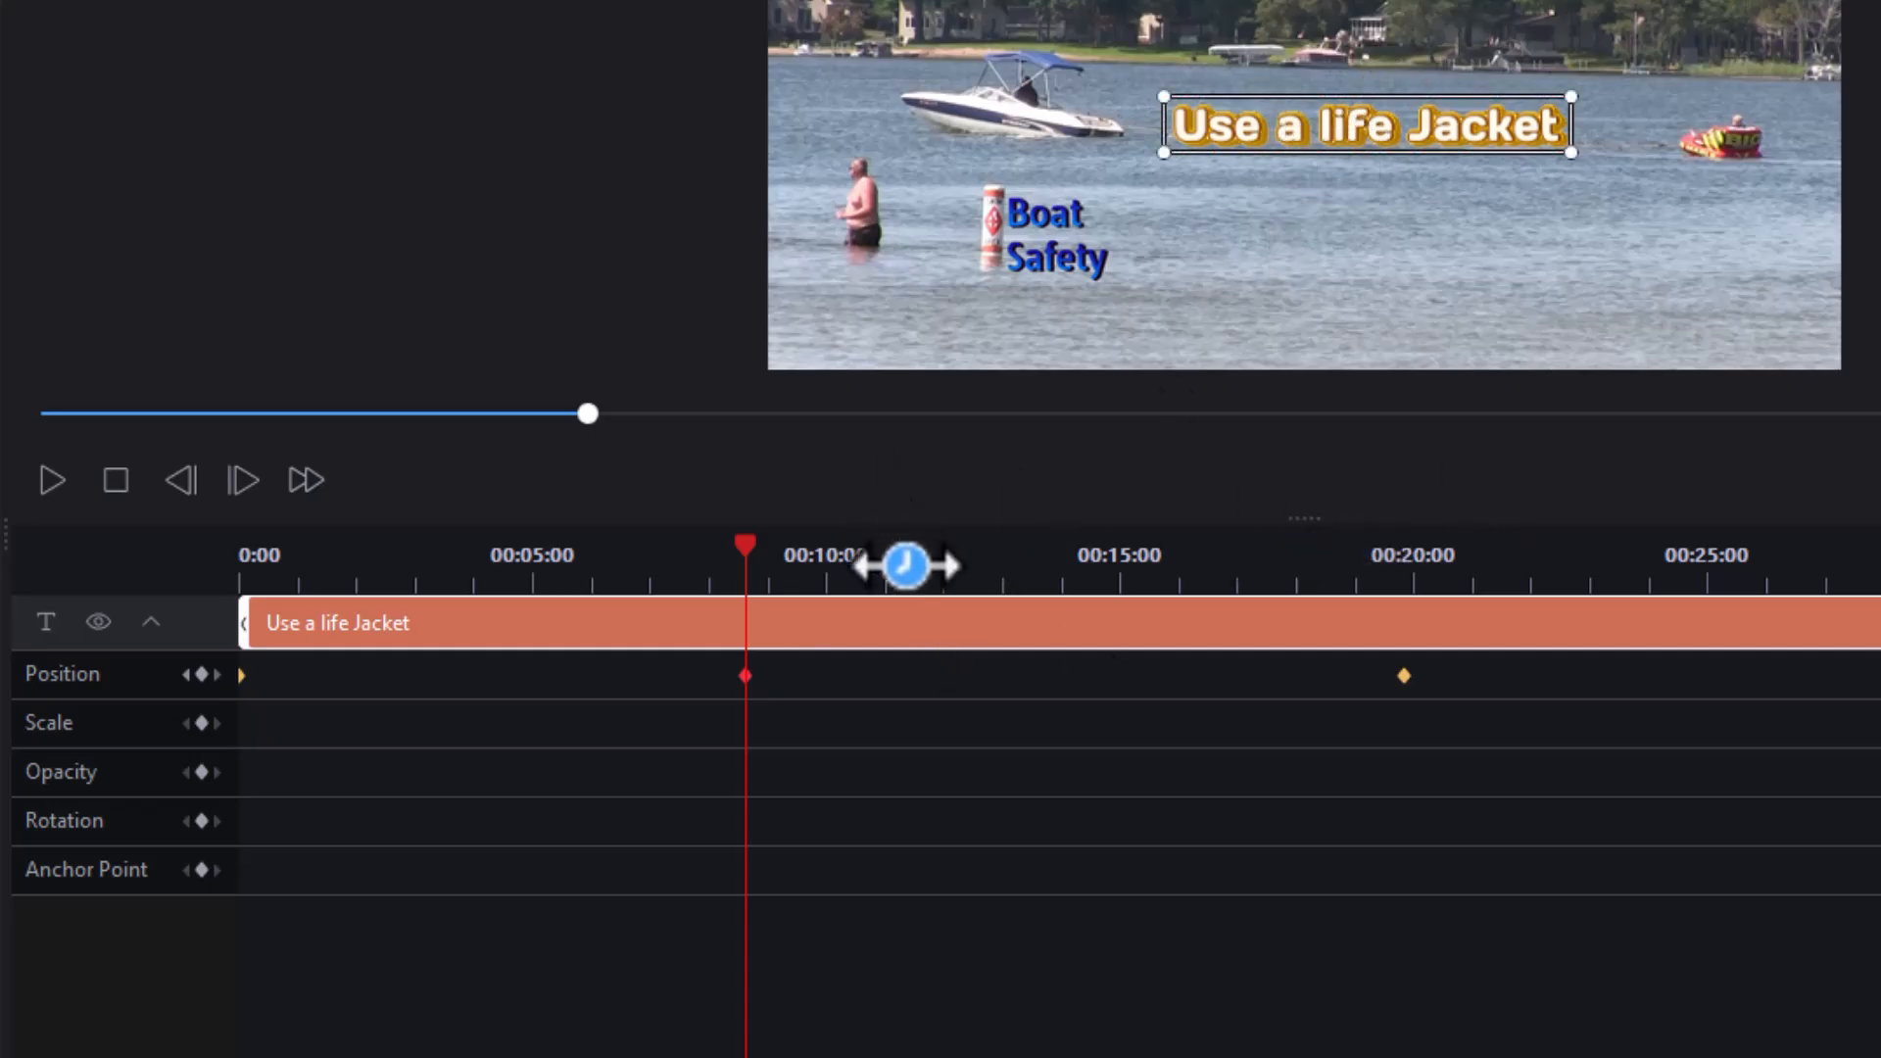
pyautogui.click(1075, 569)
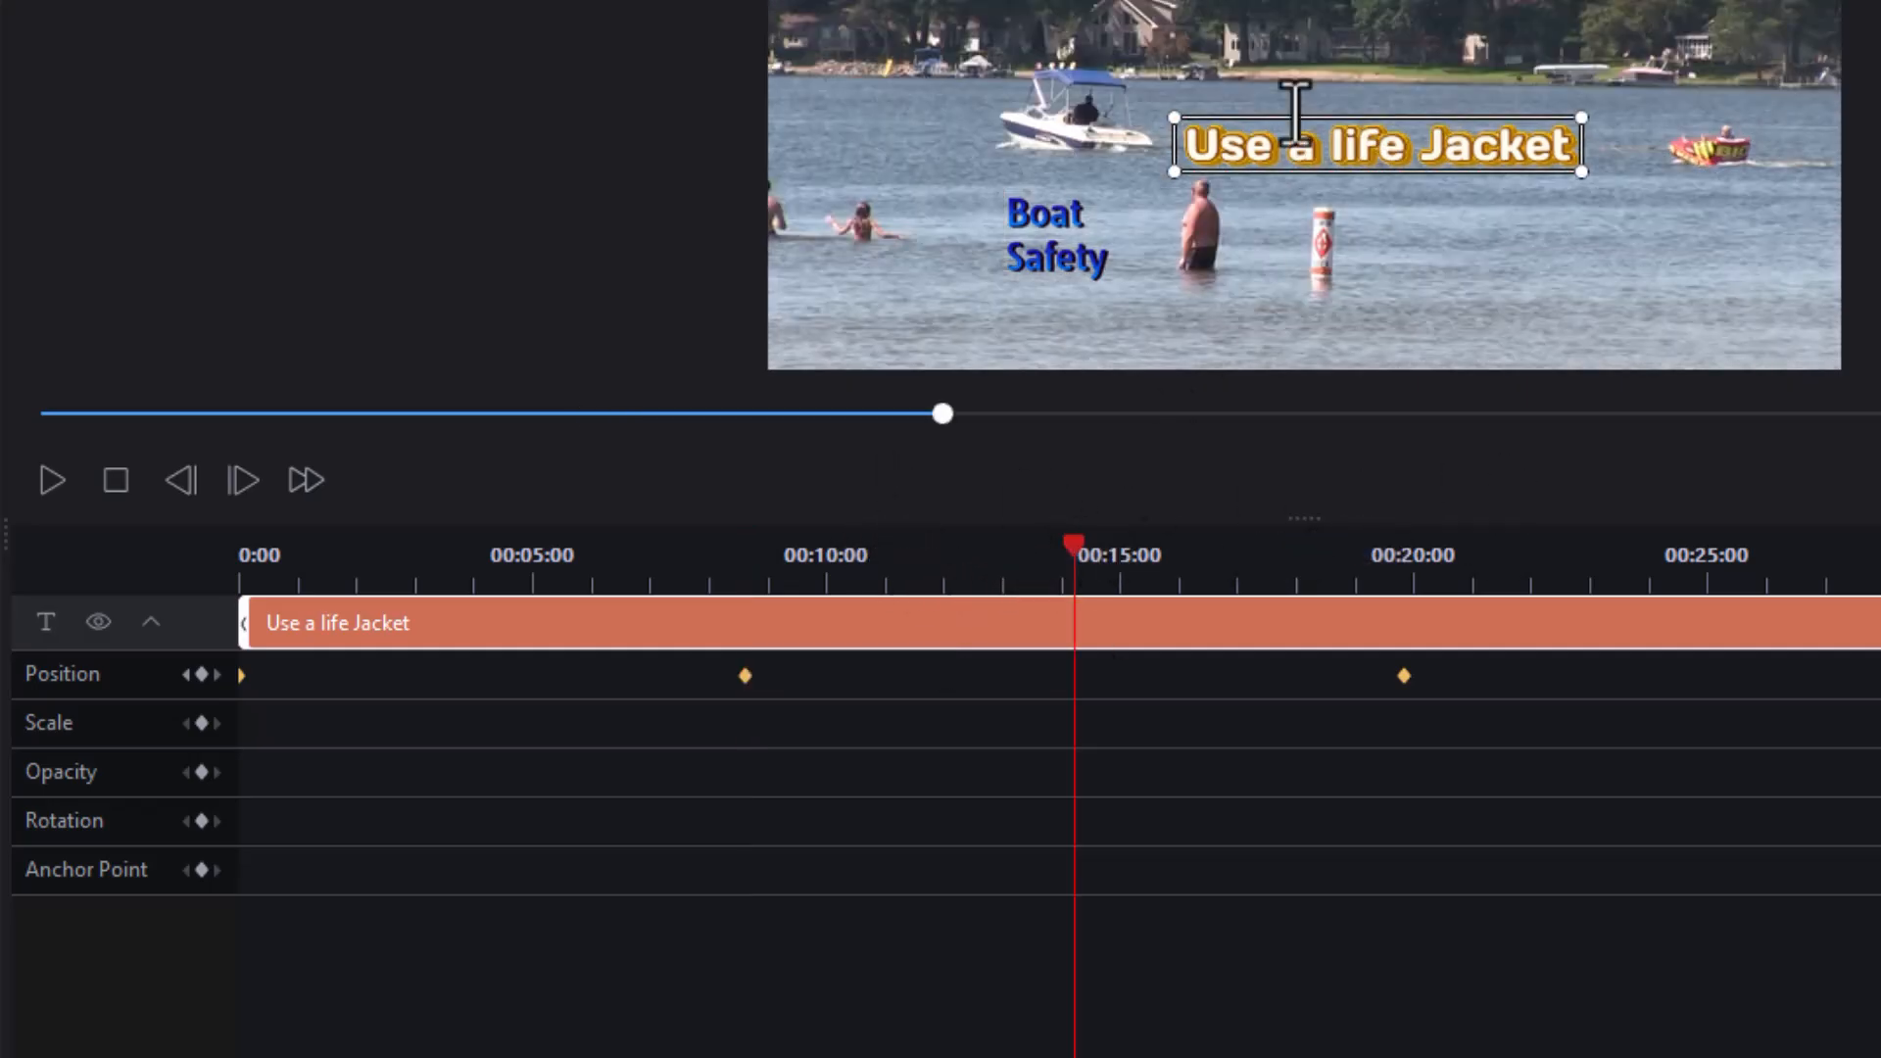
pyautogui.moveTo(1317, 106); pyautogui.dragTo(1329, 113)
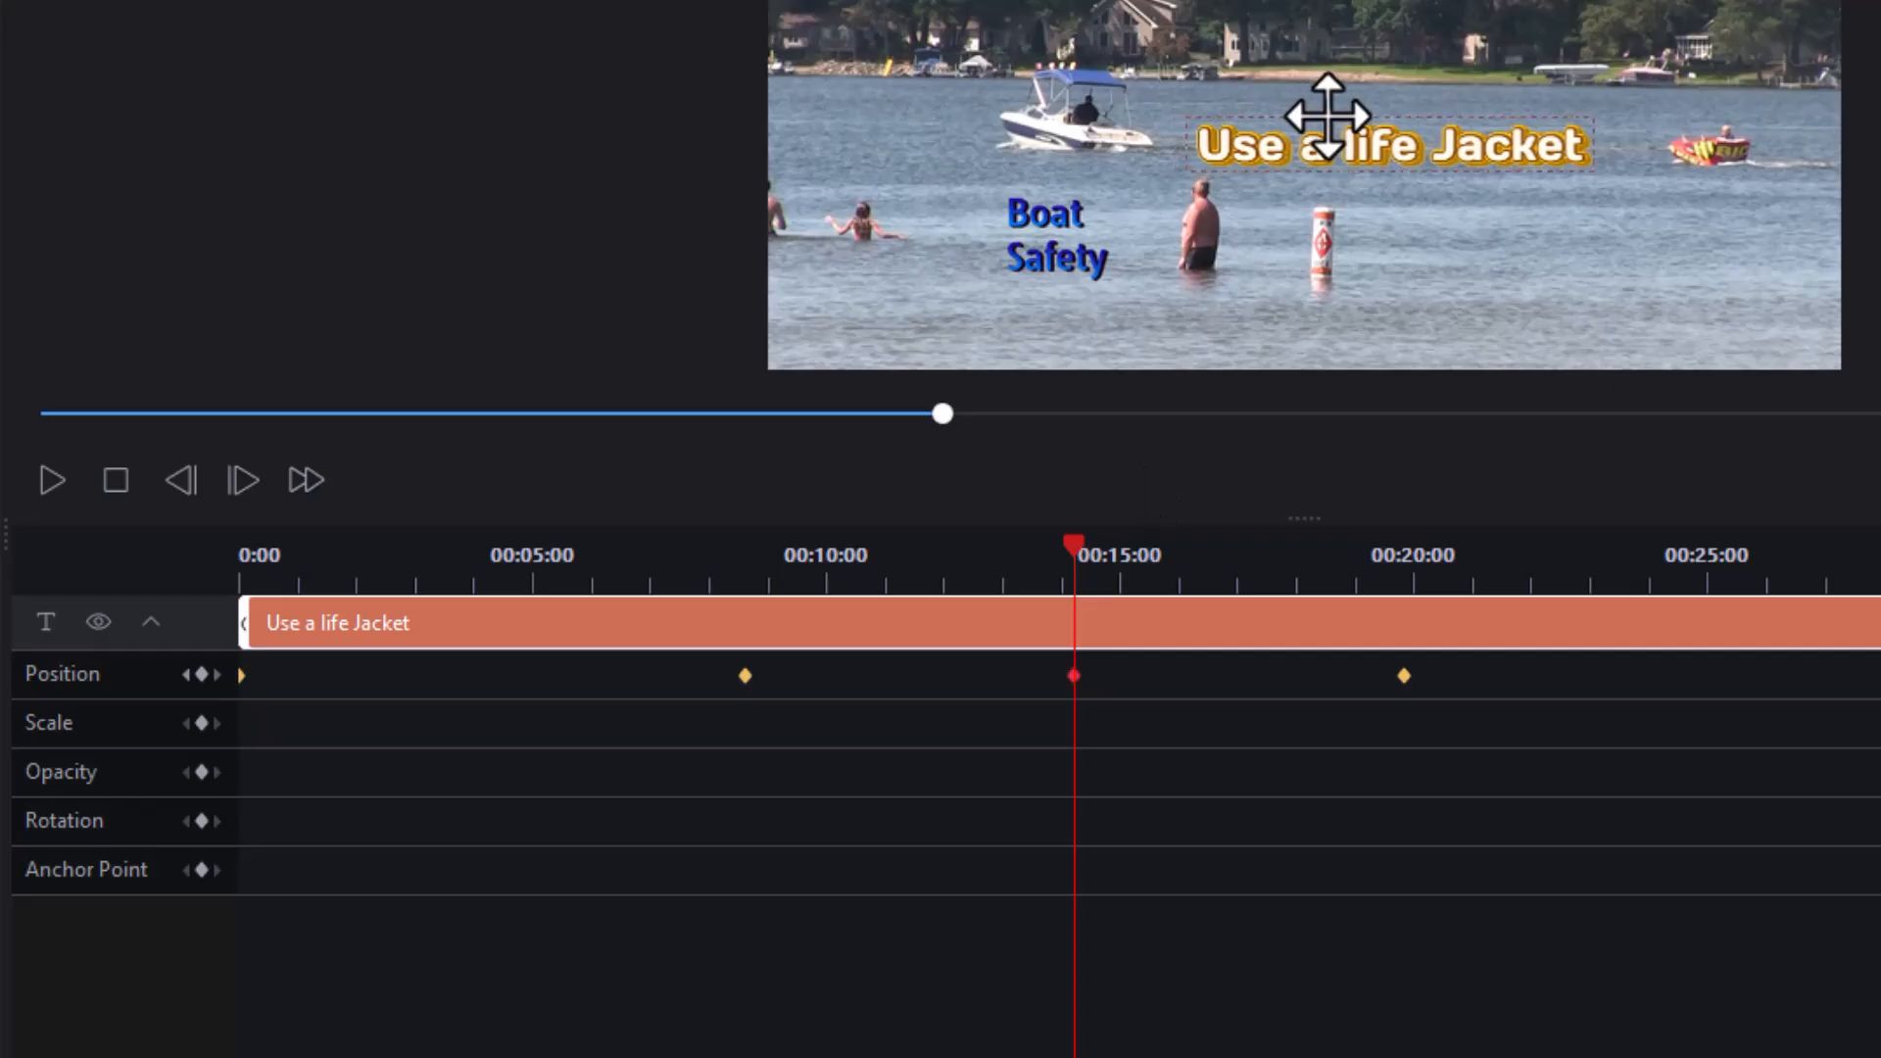
# Enlarge the preview area and move the title onto the tow line behind the boat at about 3.7 seconds.
pyautogui.click(458, 566)
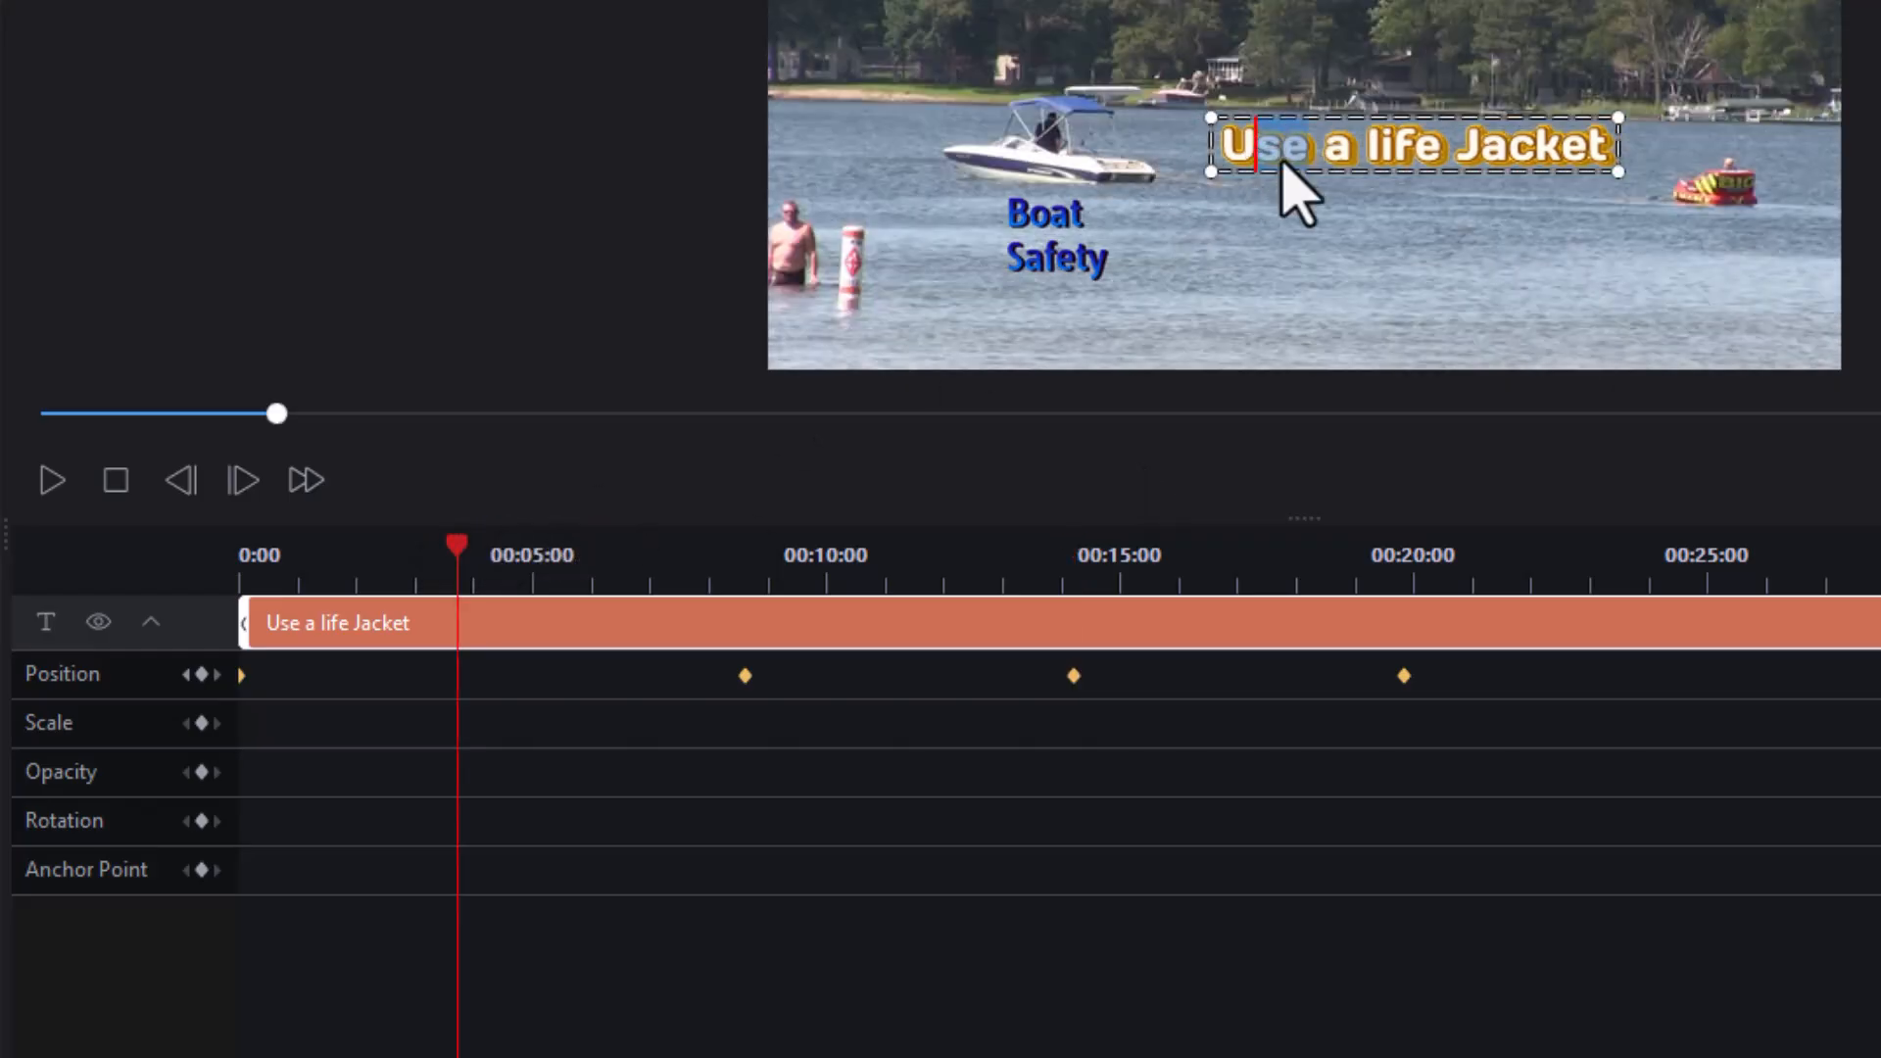
pyautogui.moveTo(1301, 130); pyautogui.dragTo(1280, 160)
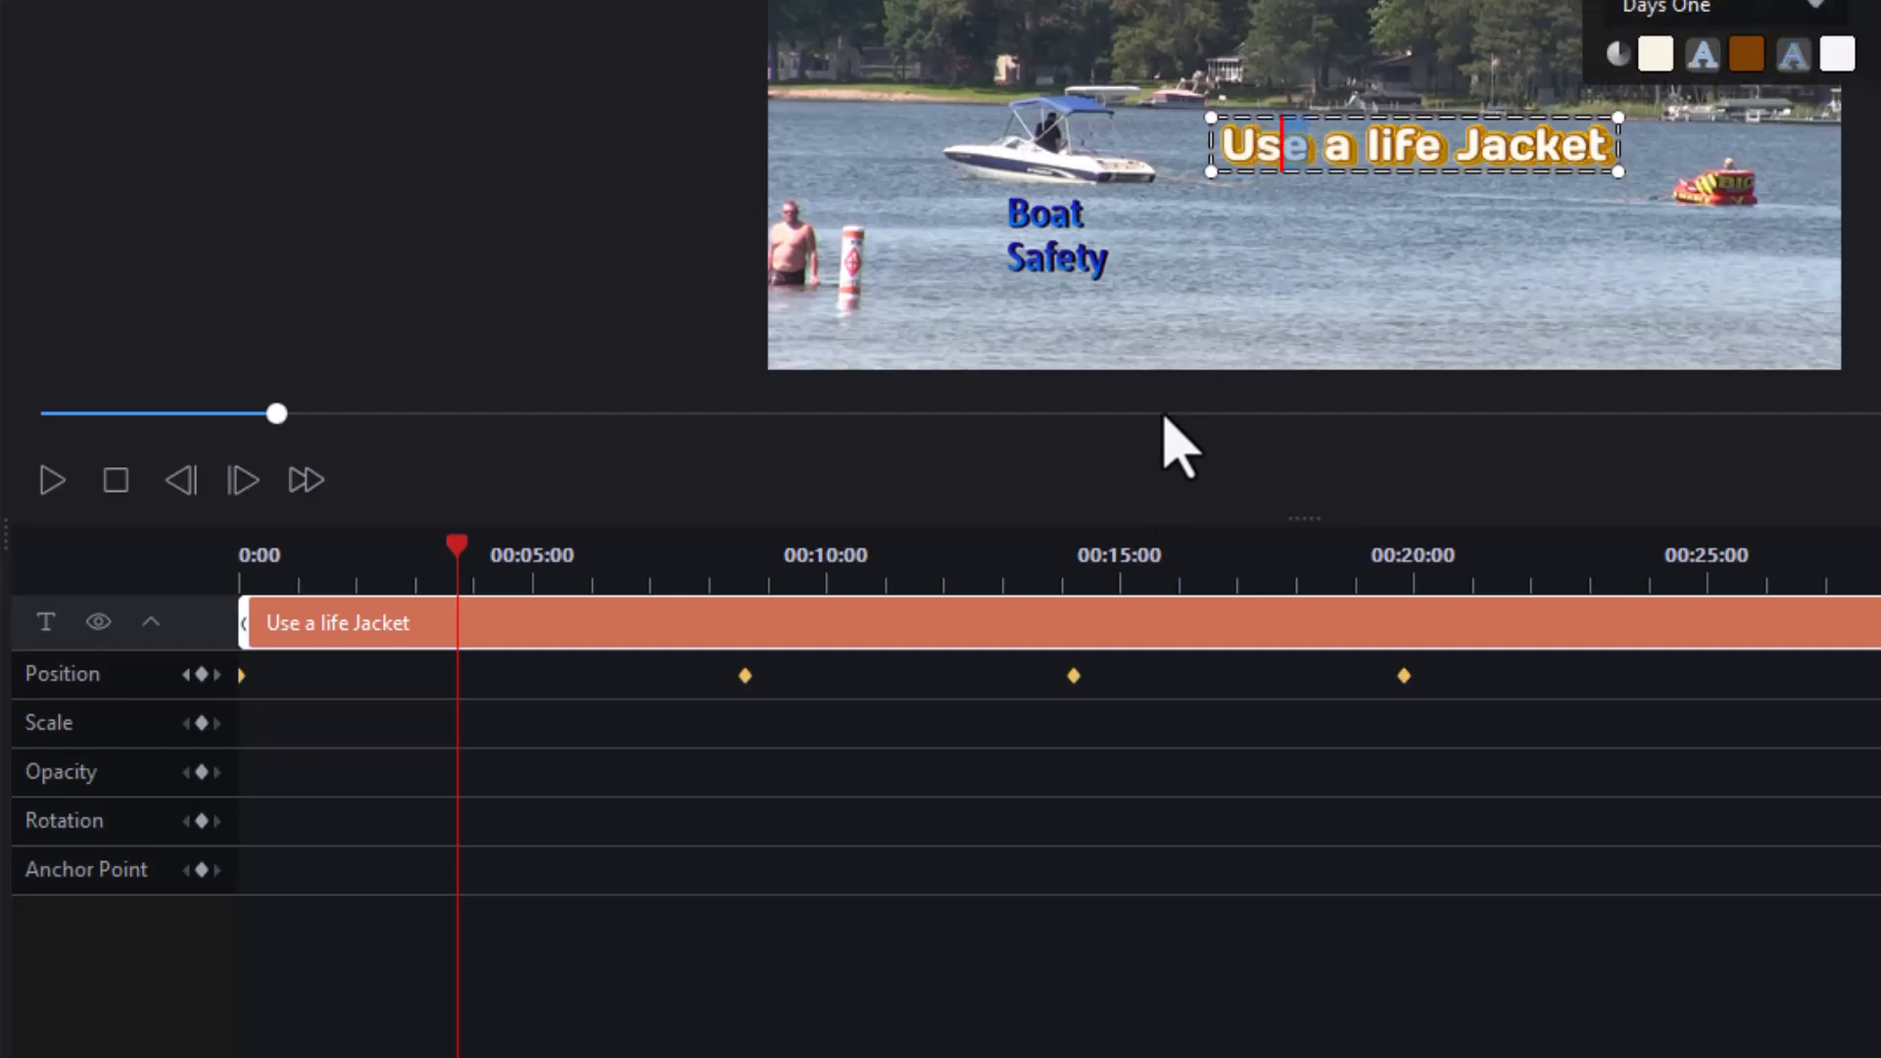
pyautogui.moveTo(1146, 515); pyautogui.dragTo(1151, 862)
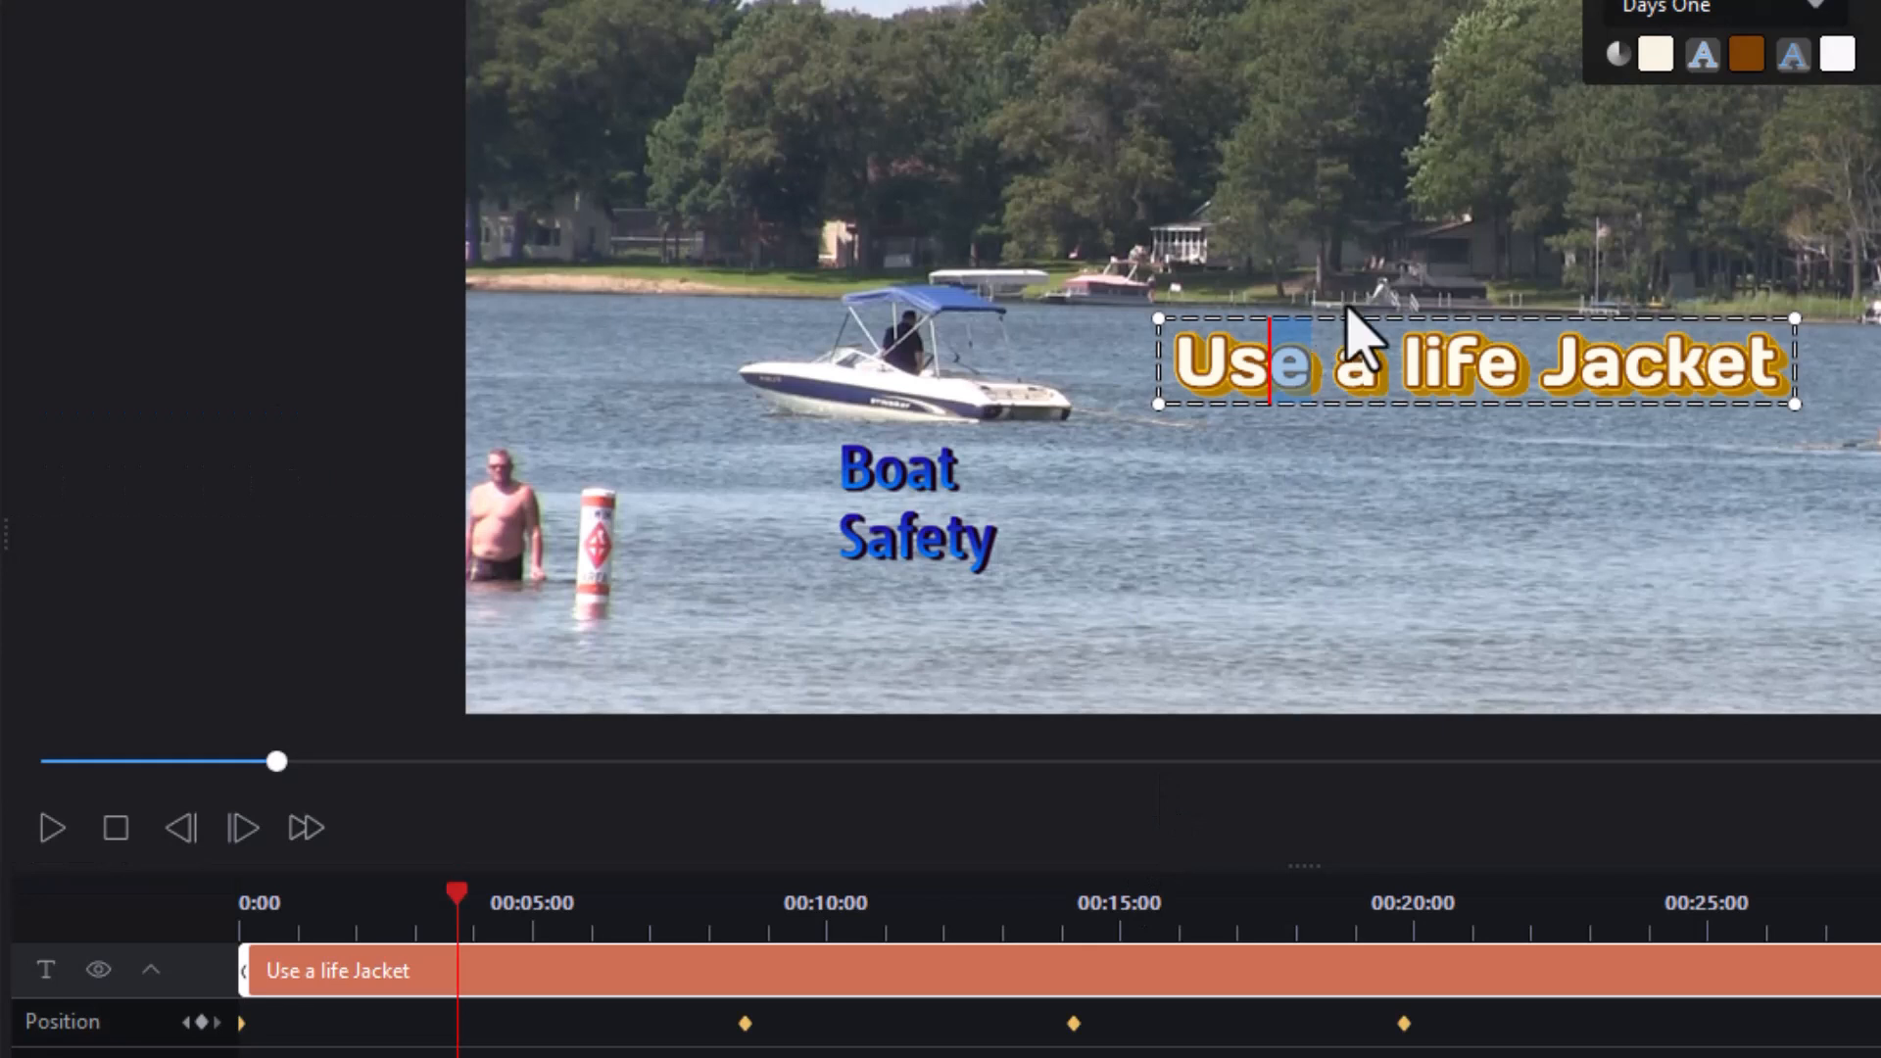
pyautogui.moveTo(1347, 316); pyautogui.dragTo(1312, 383)
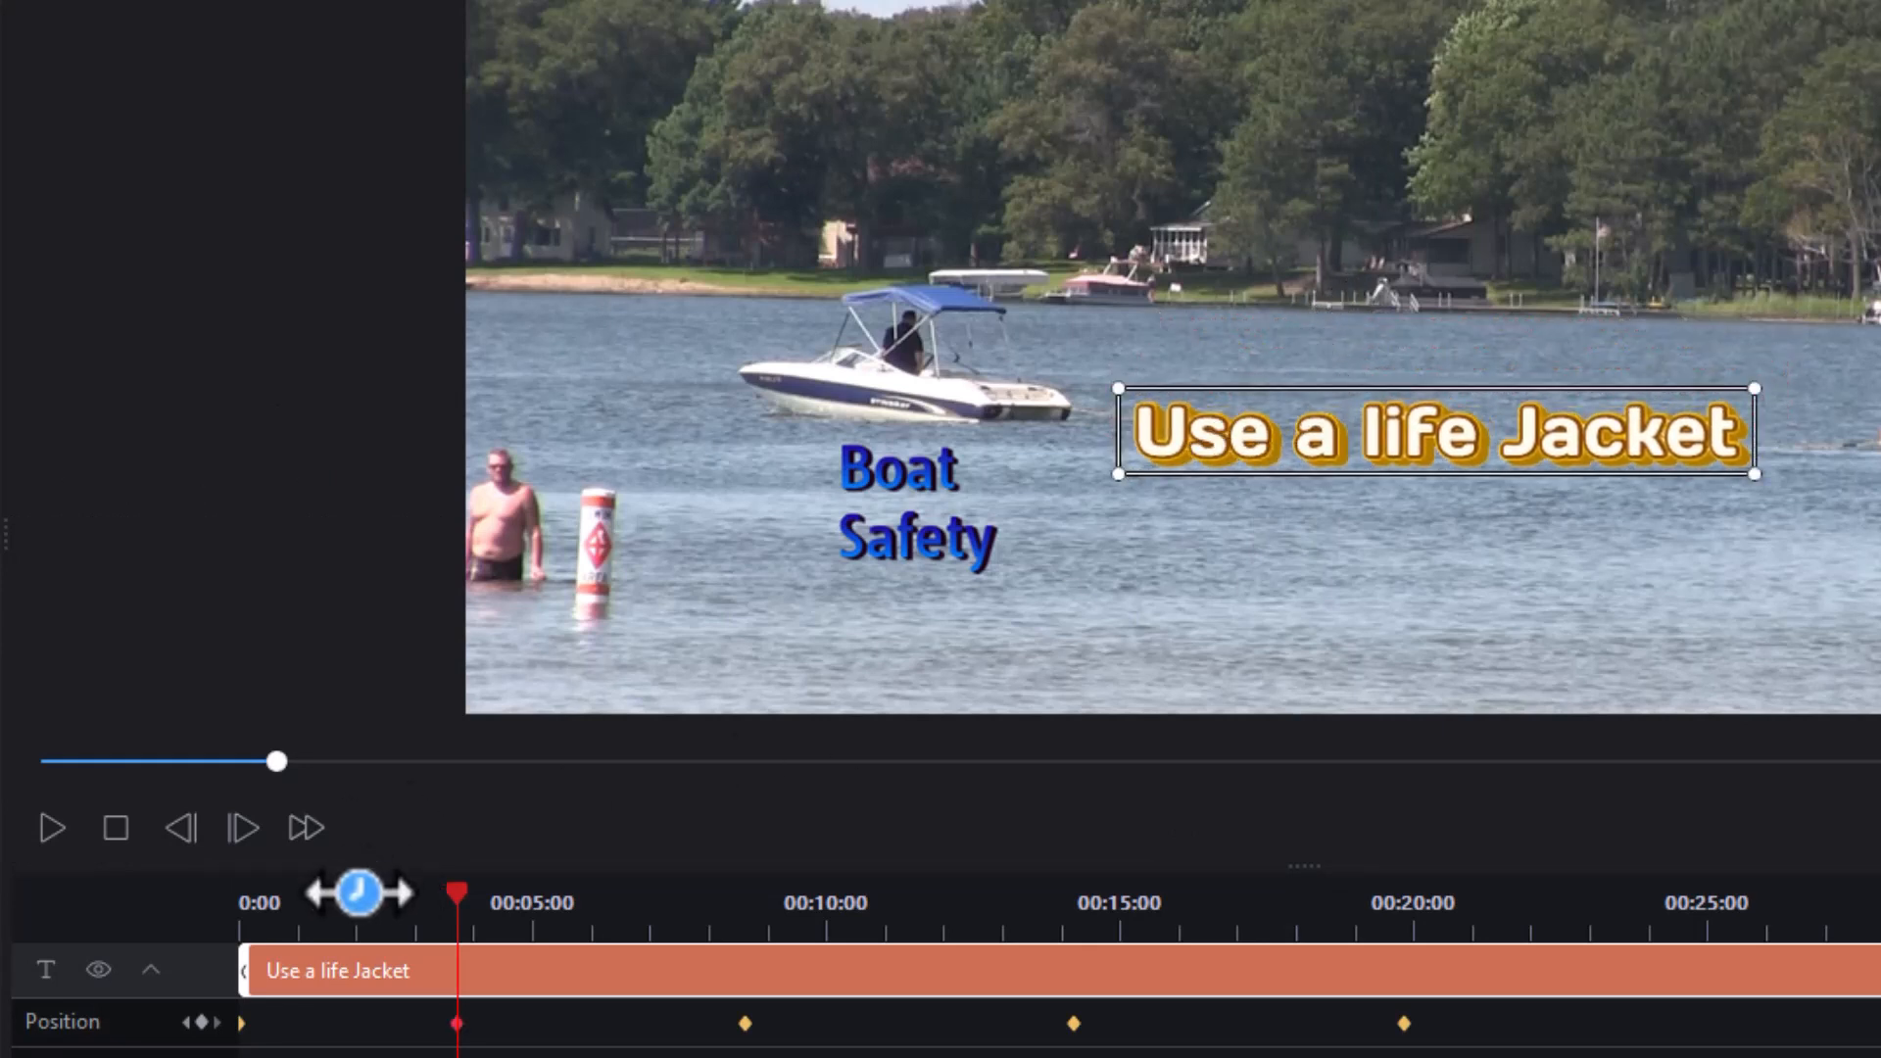
# Add Position keyframes at about 1.6 and 6 seconds by shifting the title to follow the boat's stern.
pyautogui.click(336, 901)
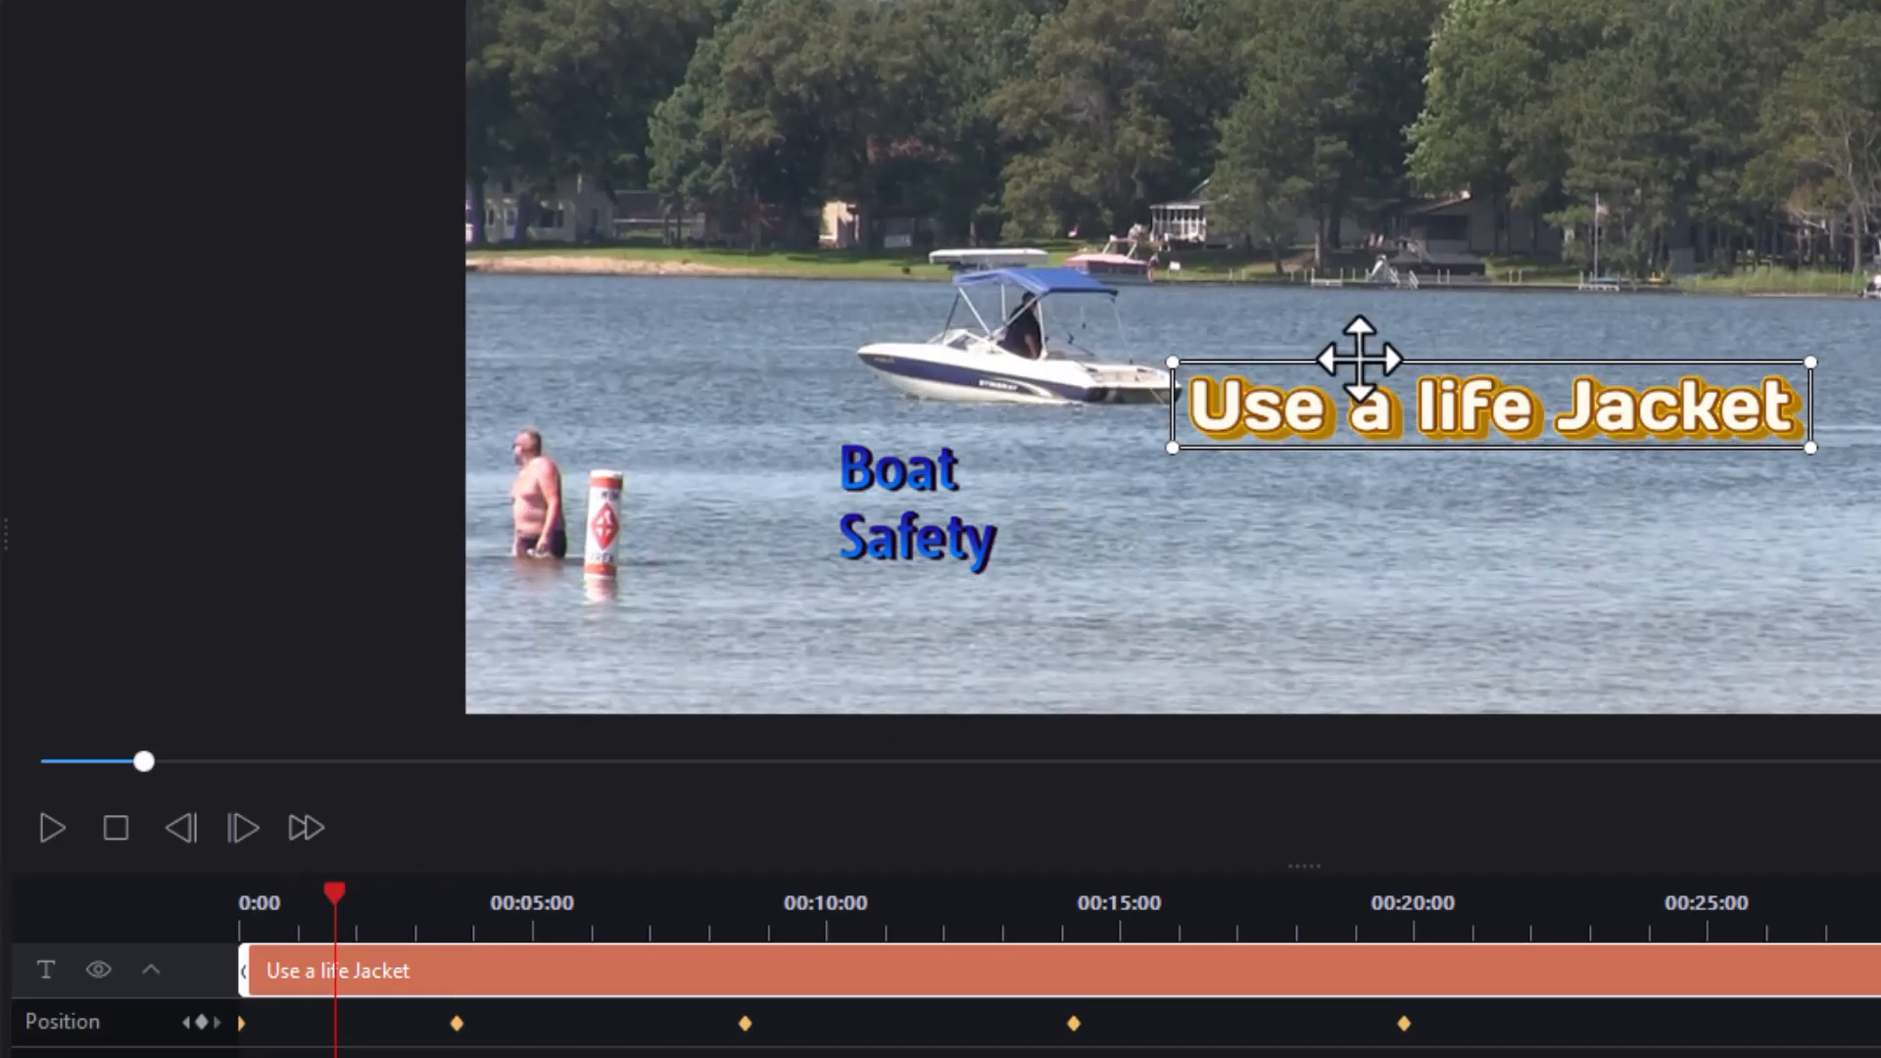
pyautogui.moveTo(1360, 367); pyautogui.dragTo(1406, 357)
pyautogui.click(585, 903)
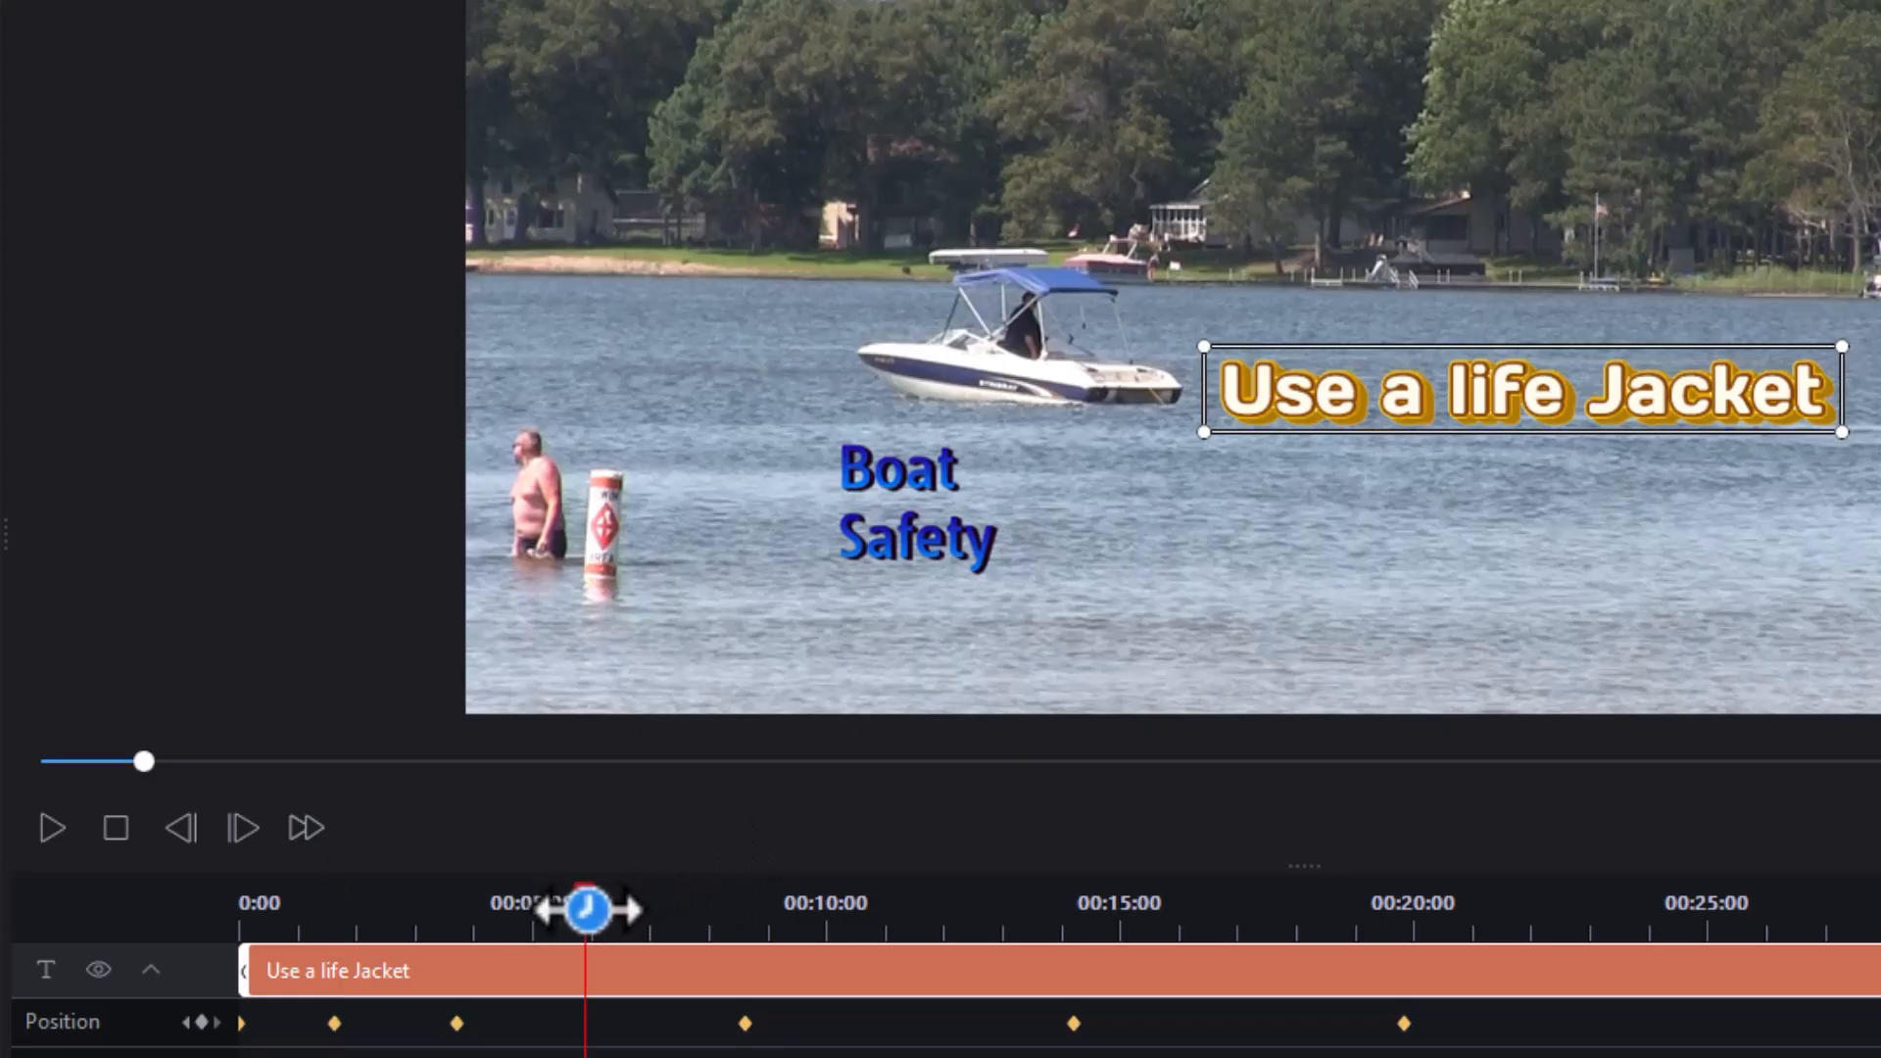
pyautogui.moveTo(1329, 340); pyautogui.dragTo(1294, 367)
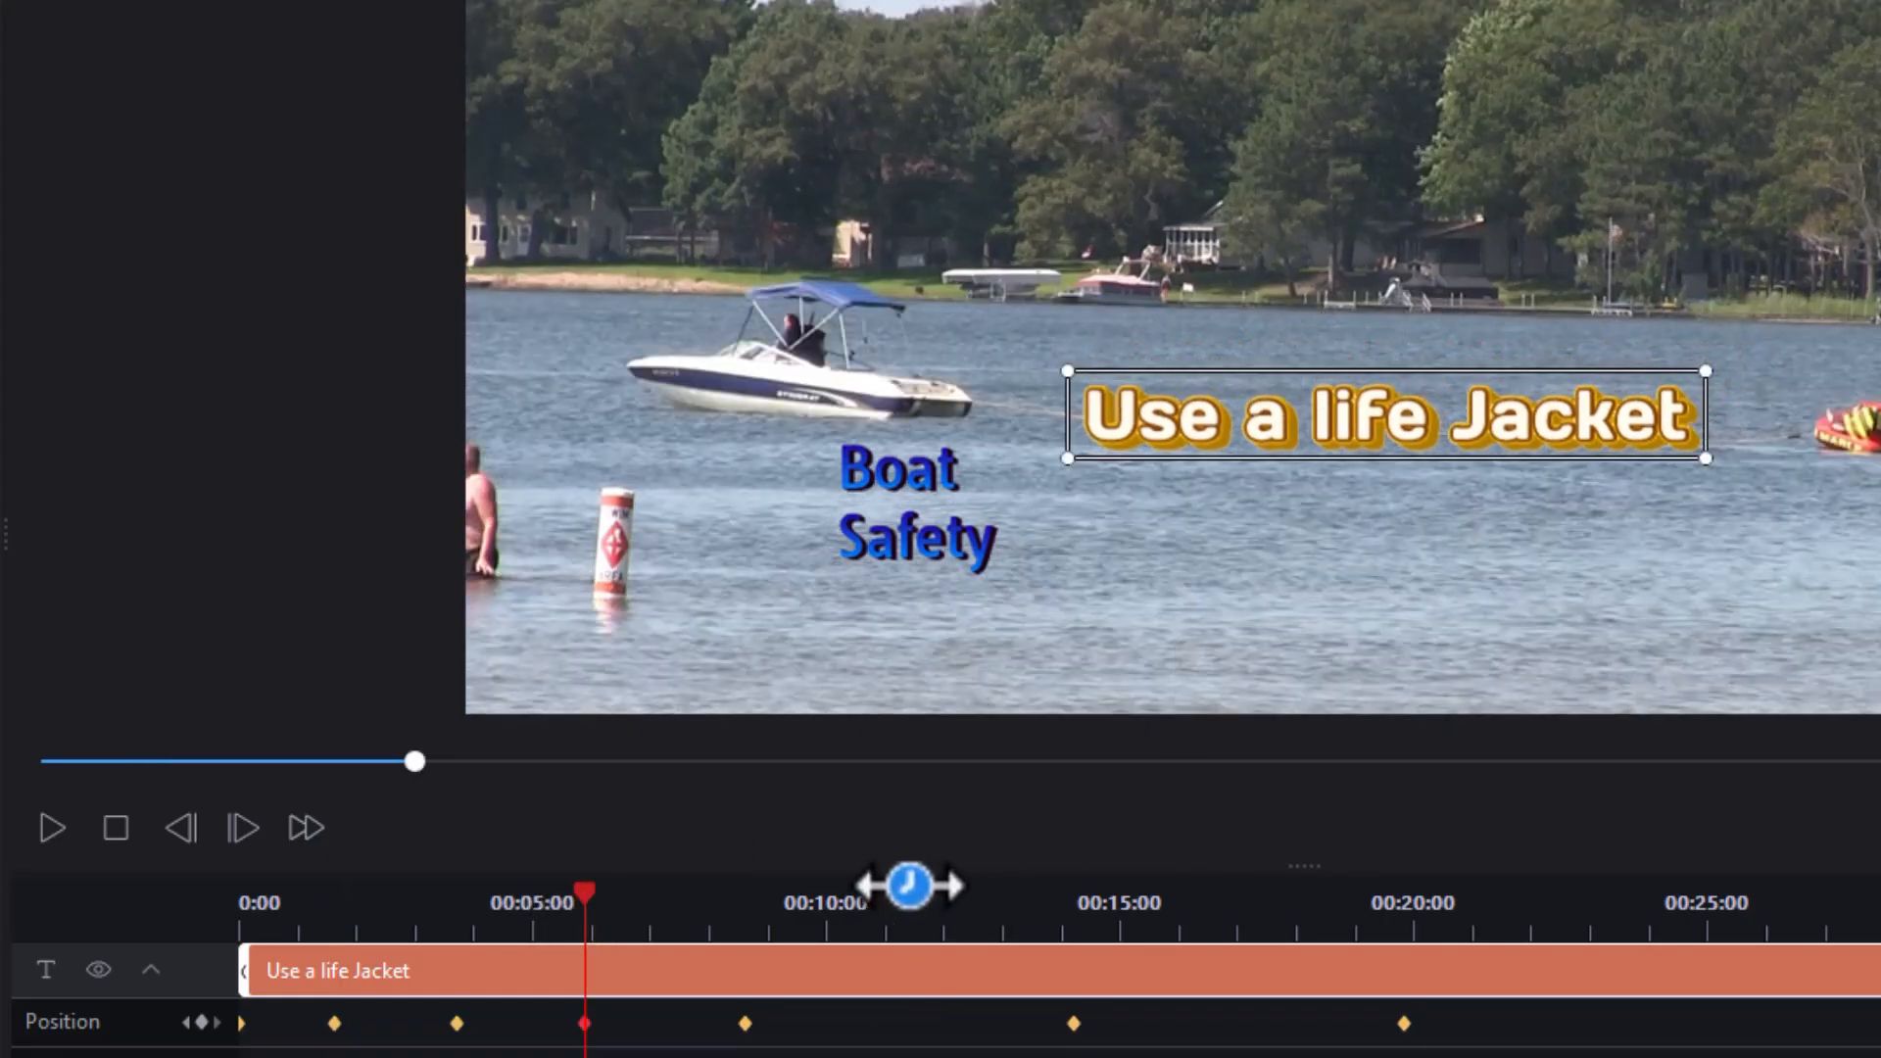
# Realign the title behind the boat at about 11 and 16.5 seconds with Position keyframes, and return the playhead to the start.
pyautogui.click(899, 919)
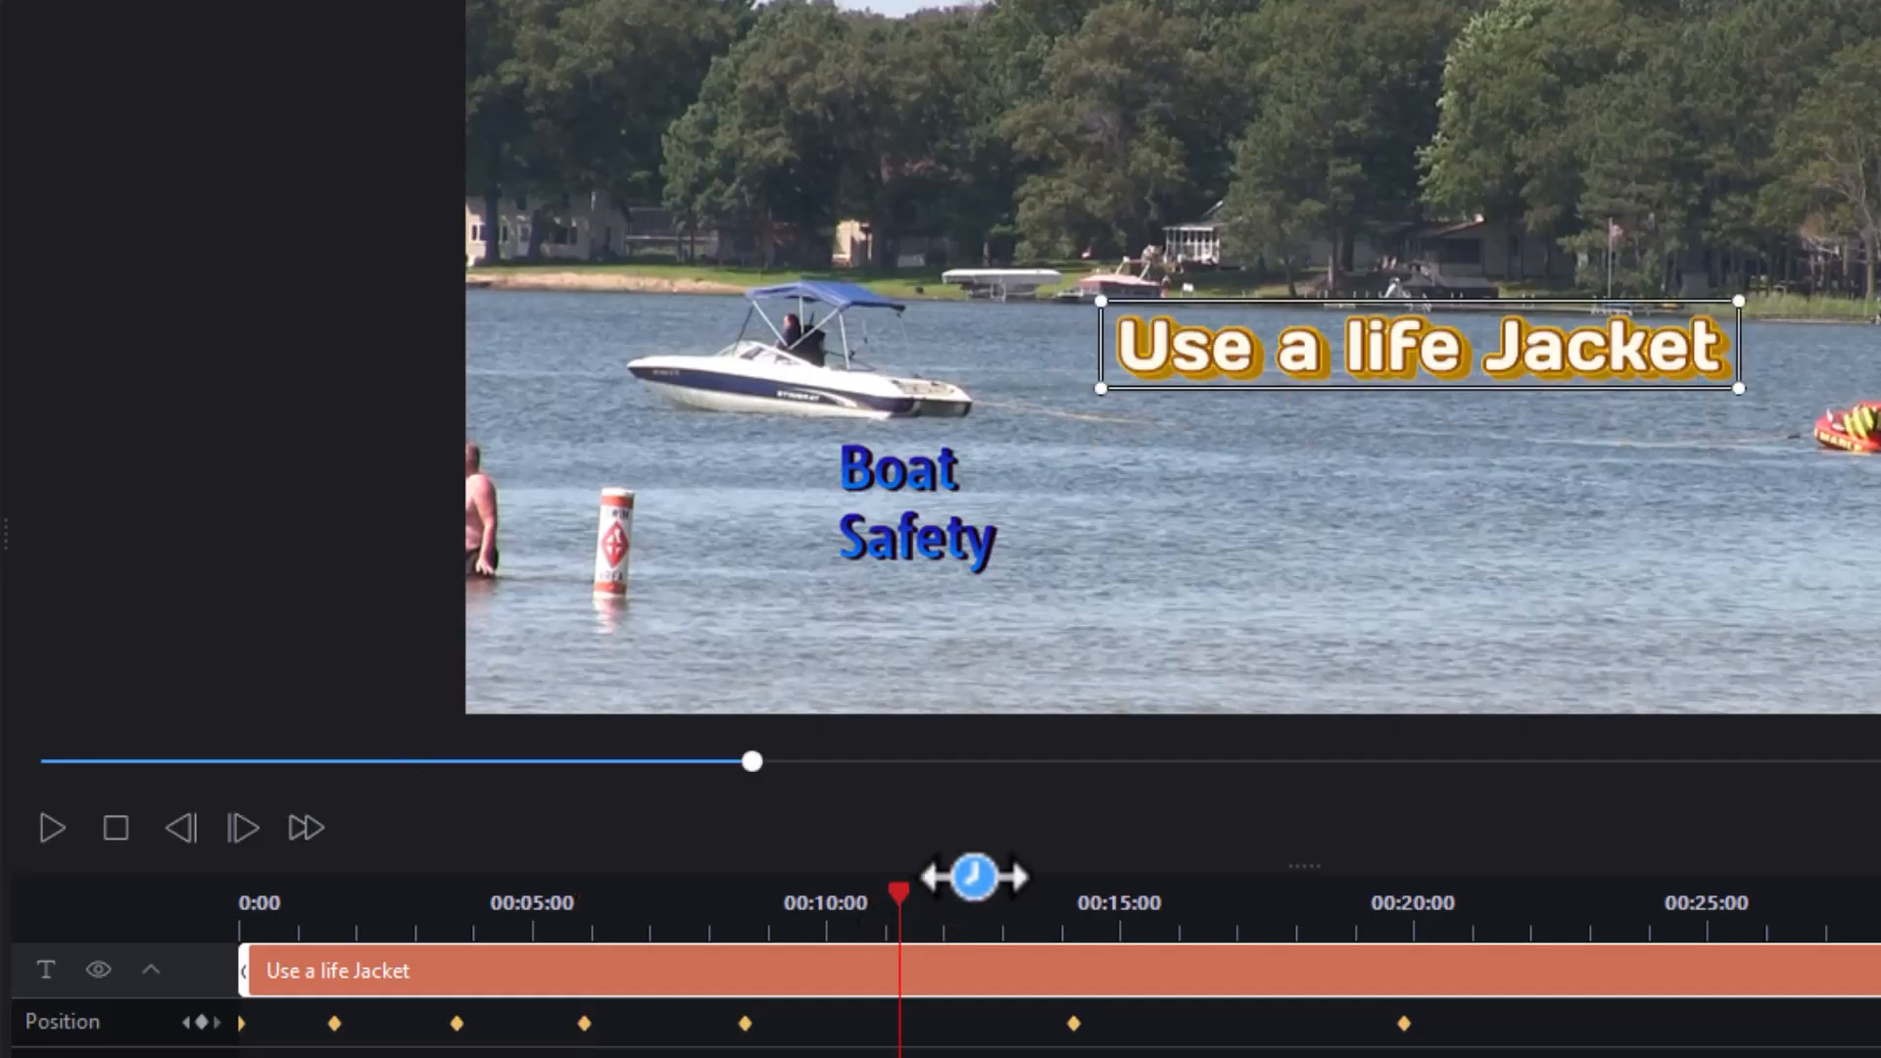
pyautogui.moveTo(1366, 292); pyautogui.dragTo(1329, 322)
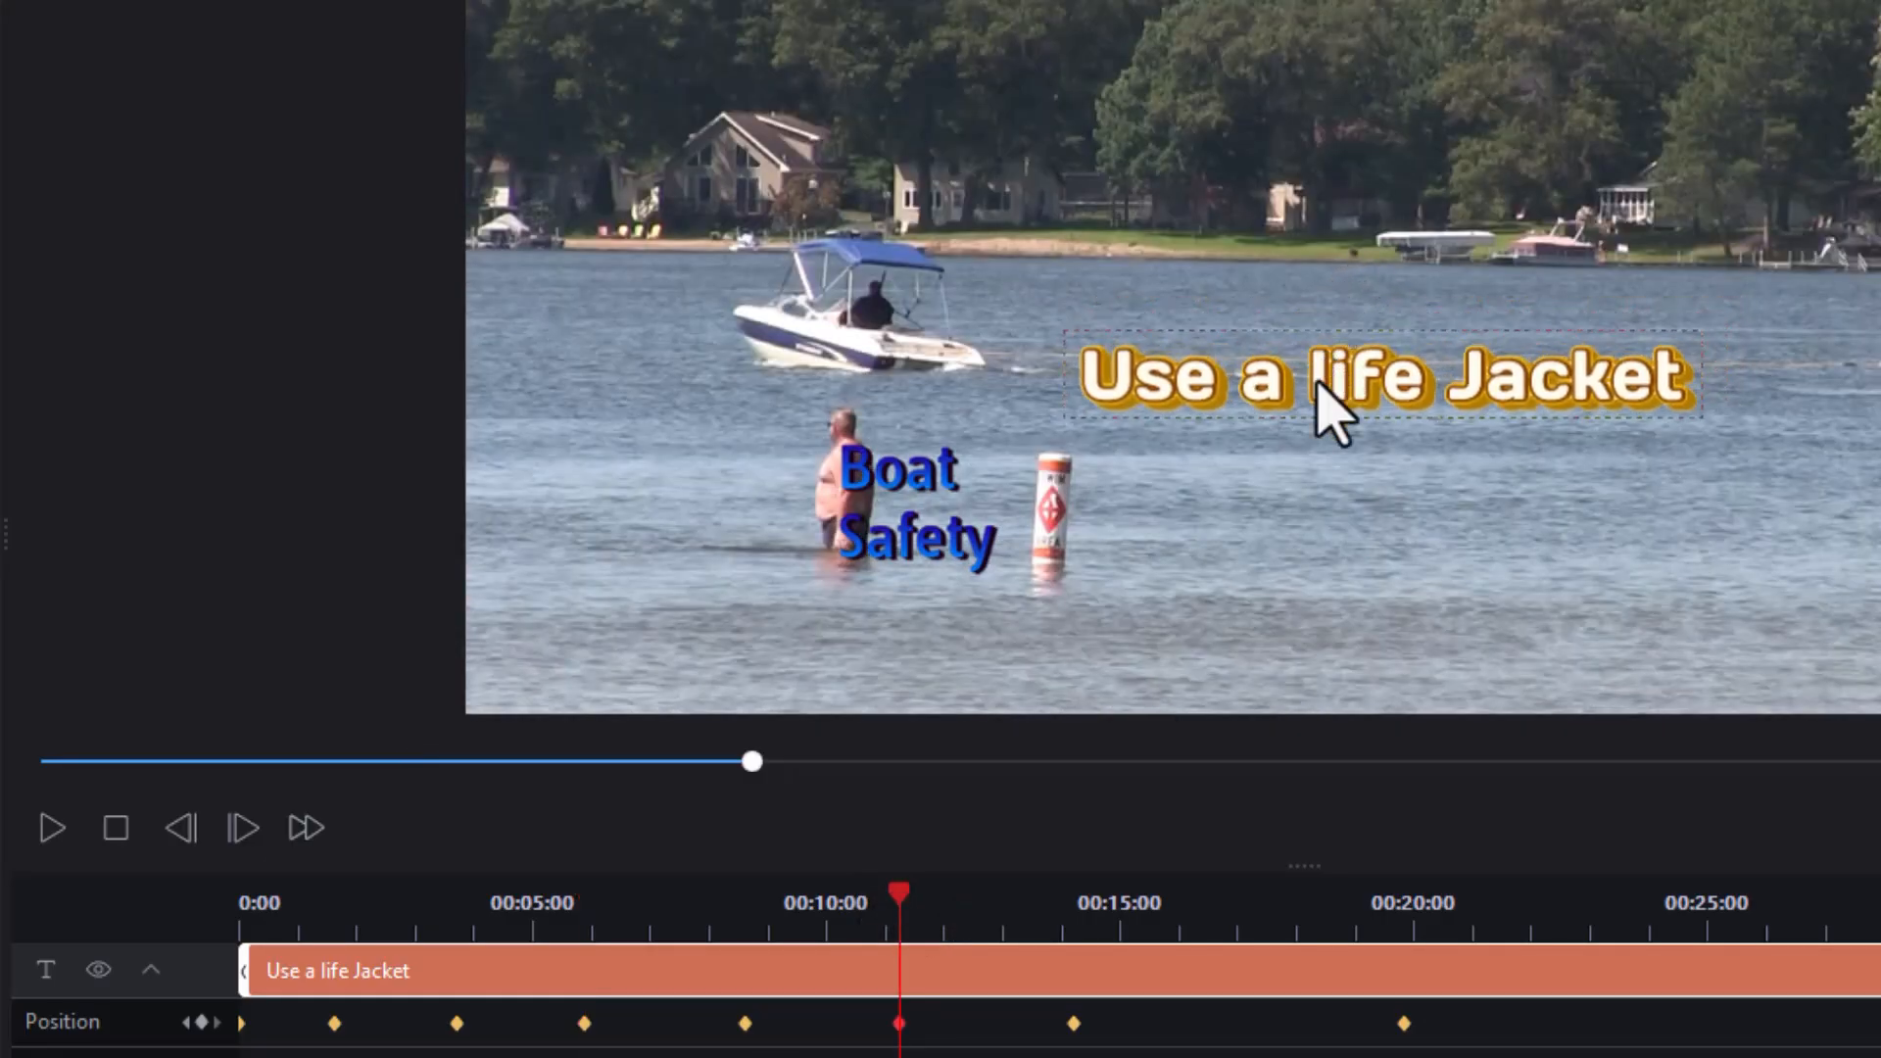
pyautogui.click(1216, 907)
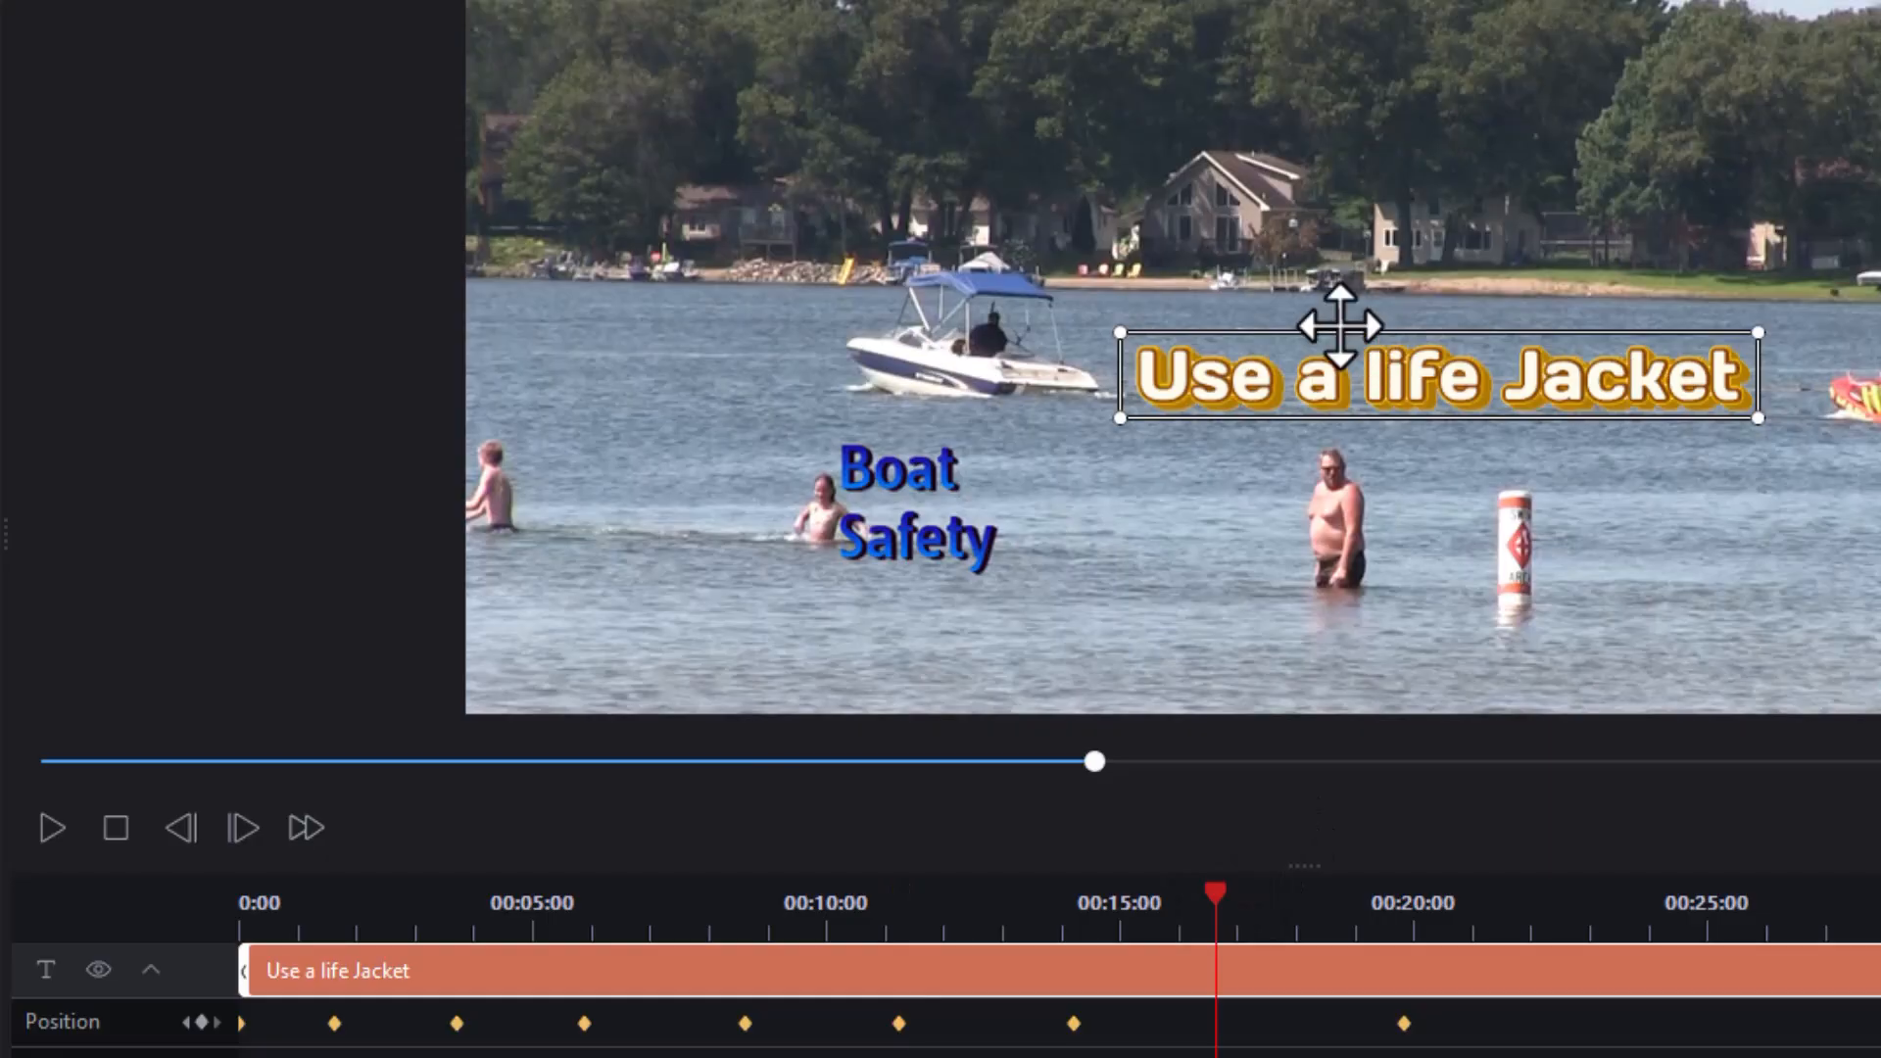
pyautogui.moveTo(1344, 330); pyautogui.dragTo(1360, 342)
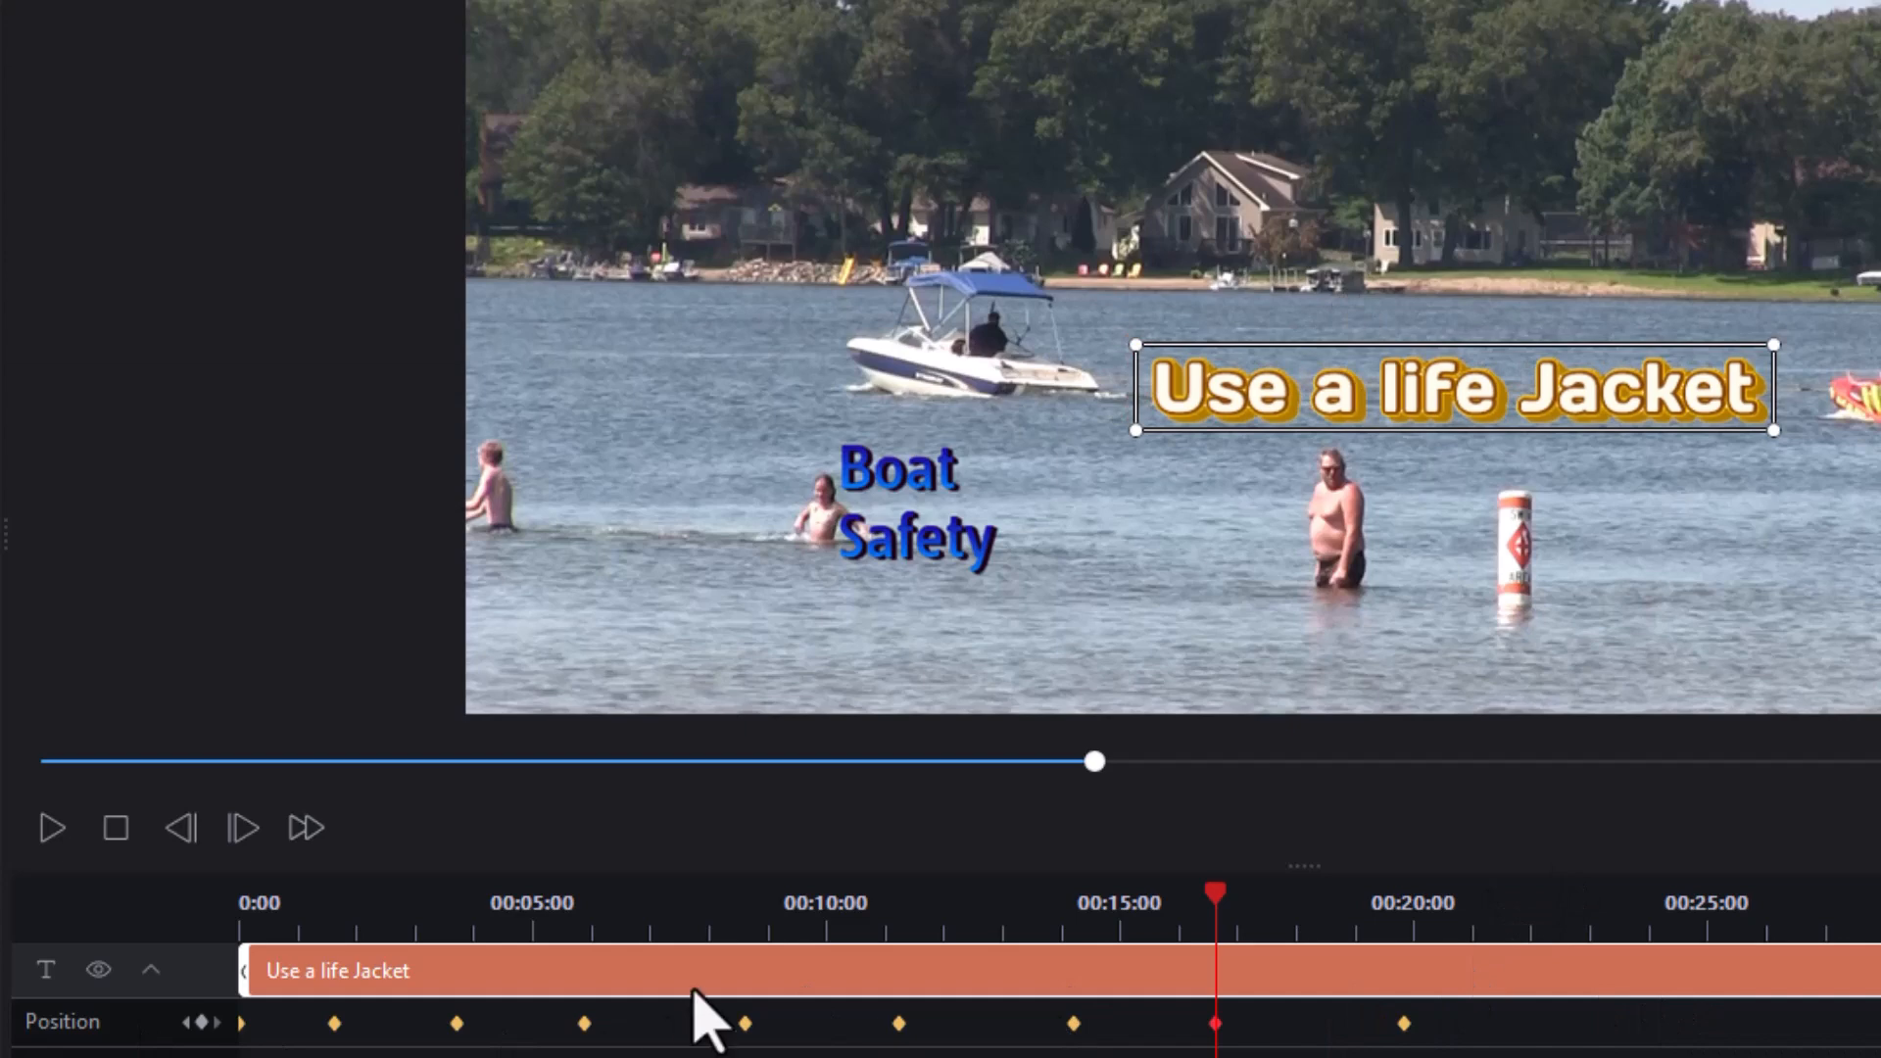
pyautogui.click(112, 835)
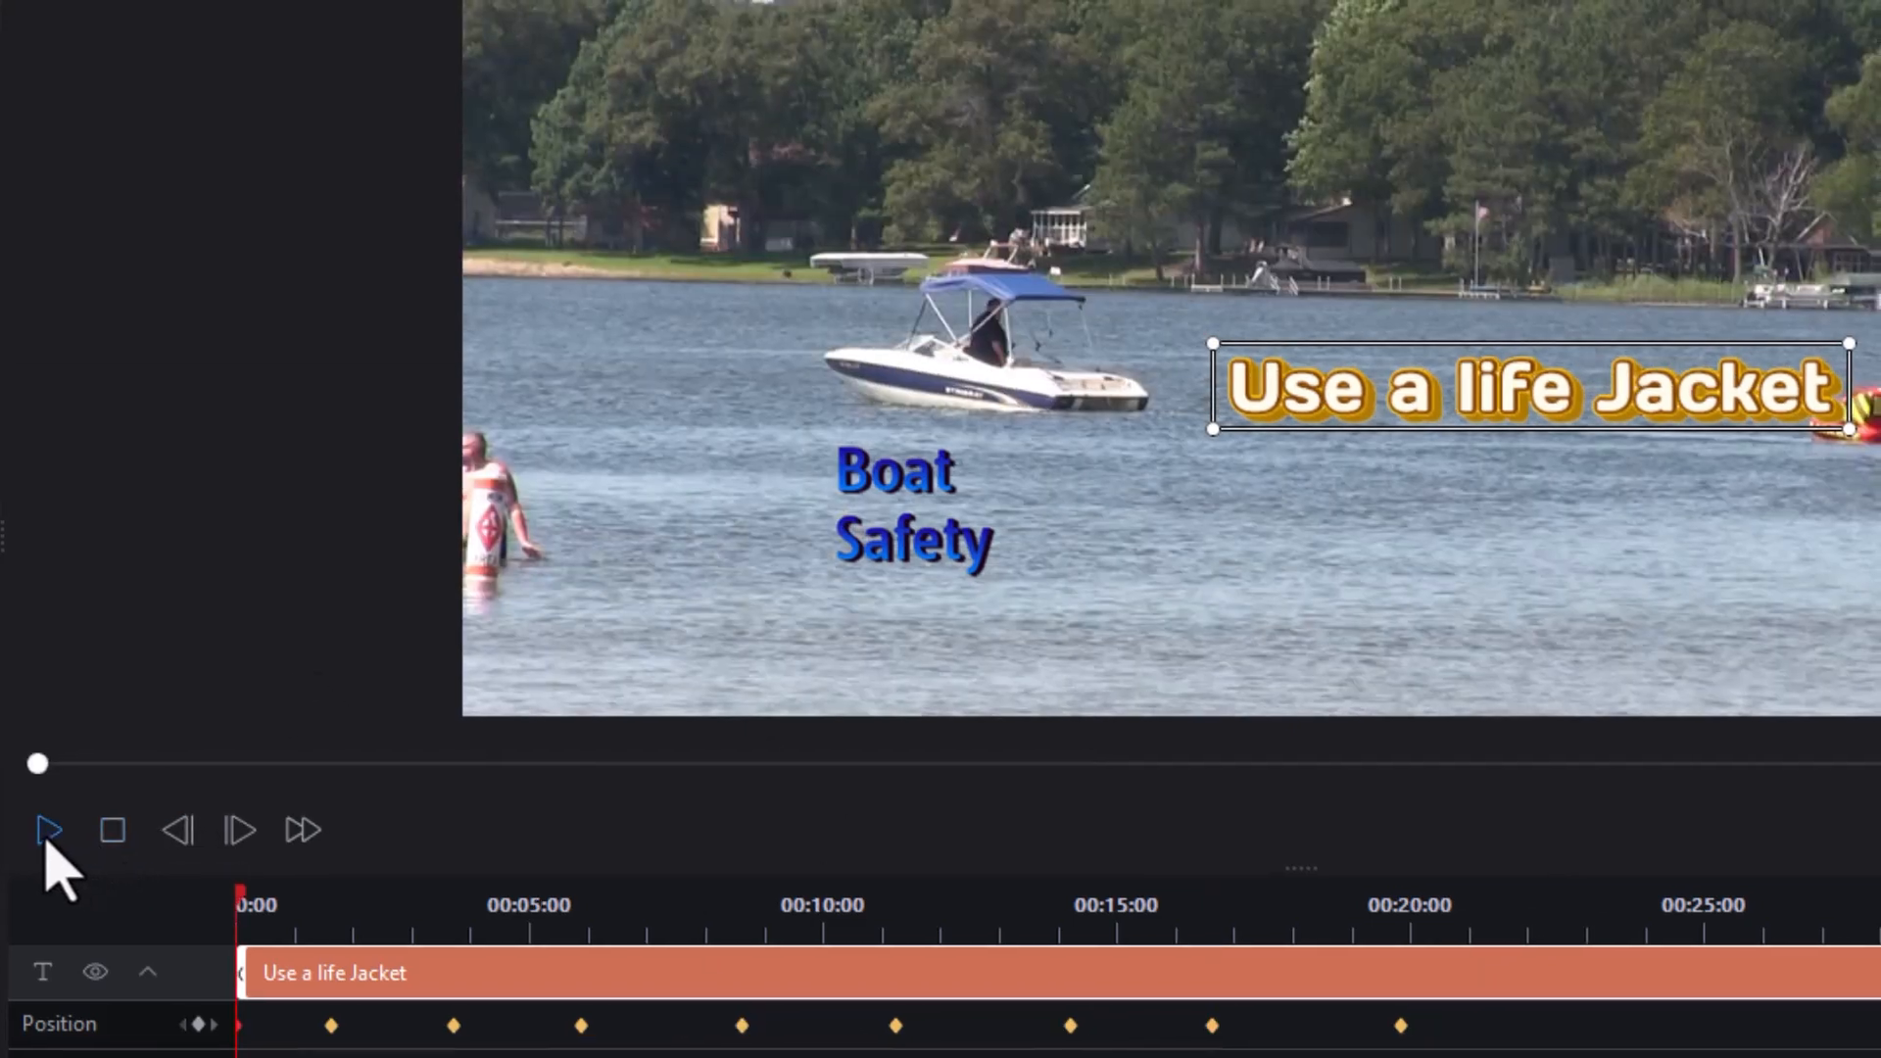